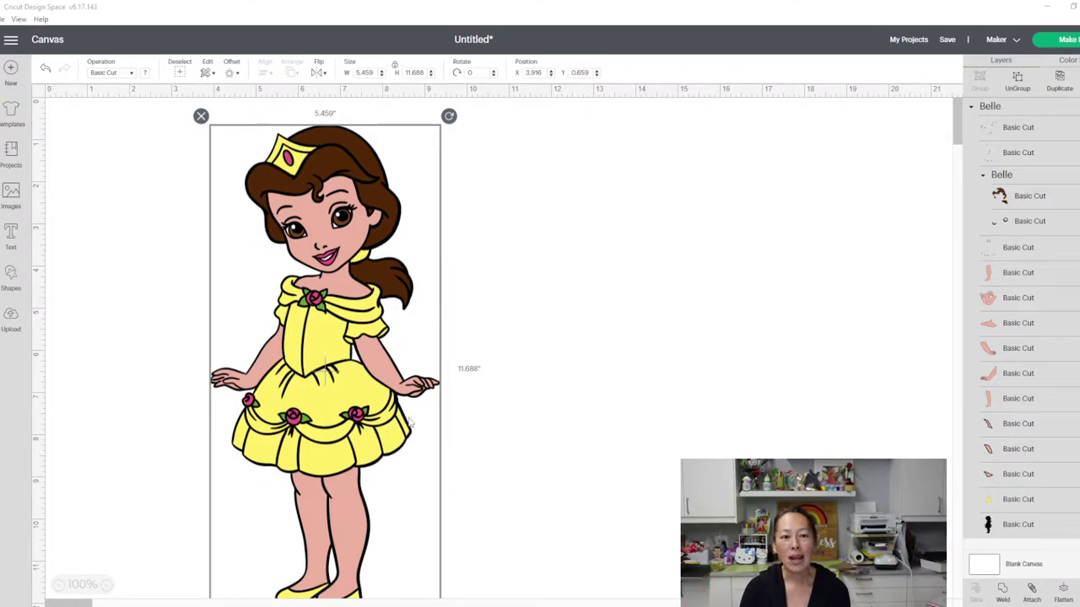
Step: Select the whole Belle image on the canvas
scroll(343, 468, down, 5)
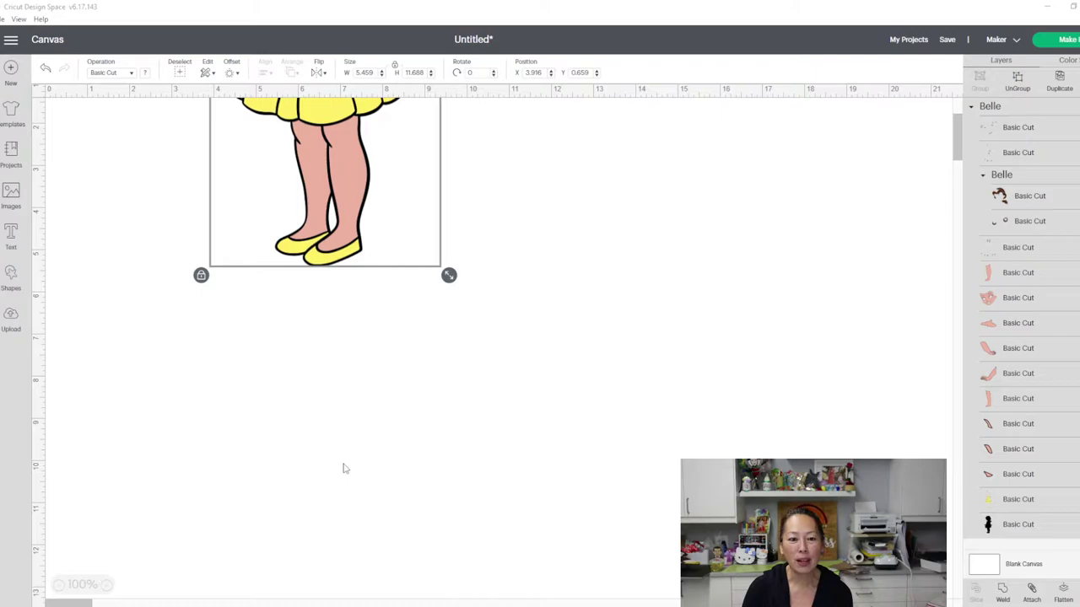
scroll(344, 468, up, 5)
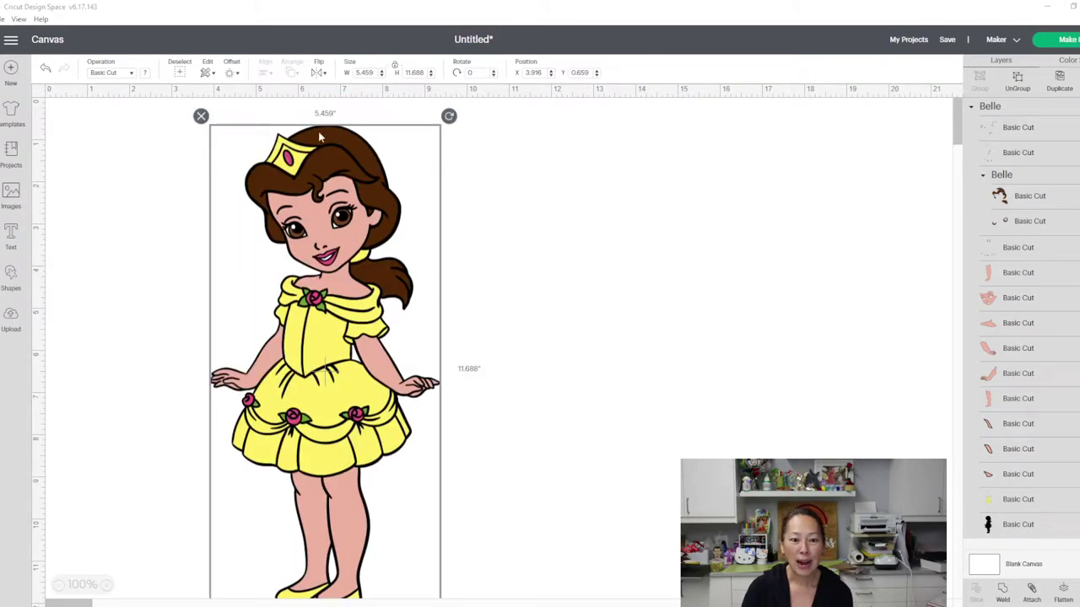
click(321, 135)
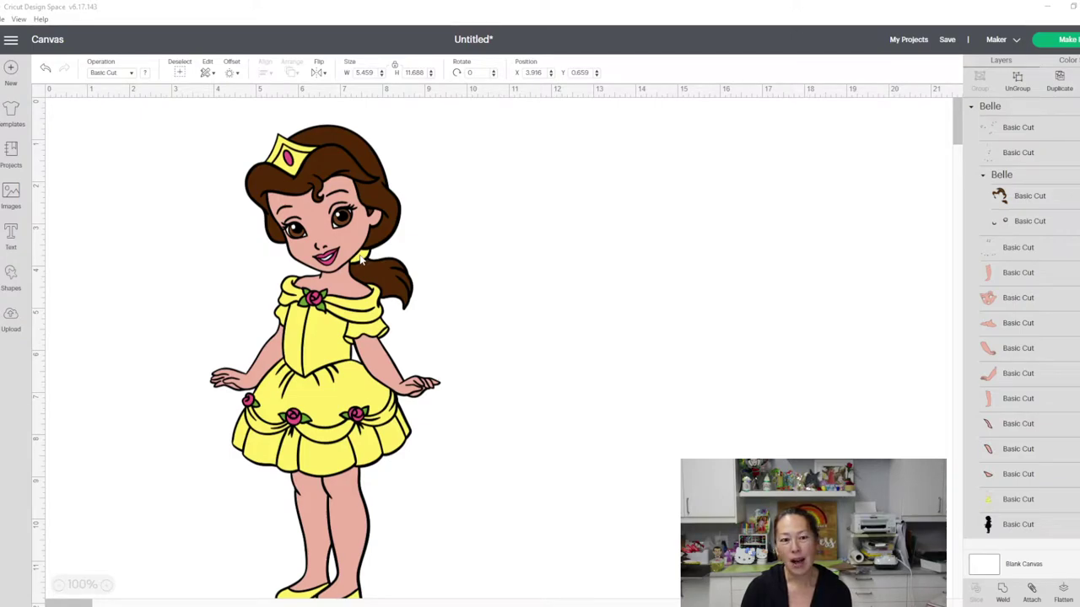
click(361, 259)
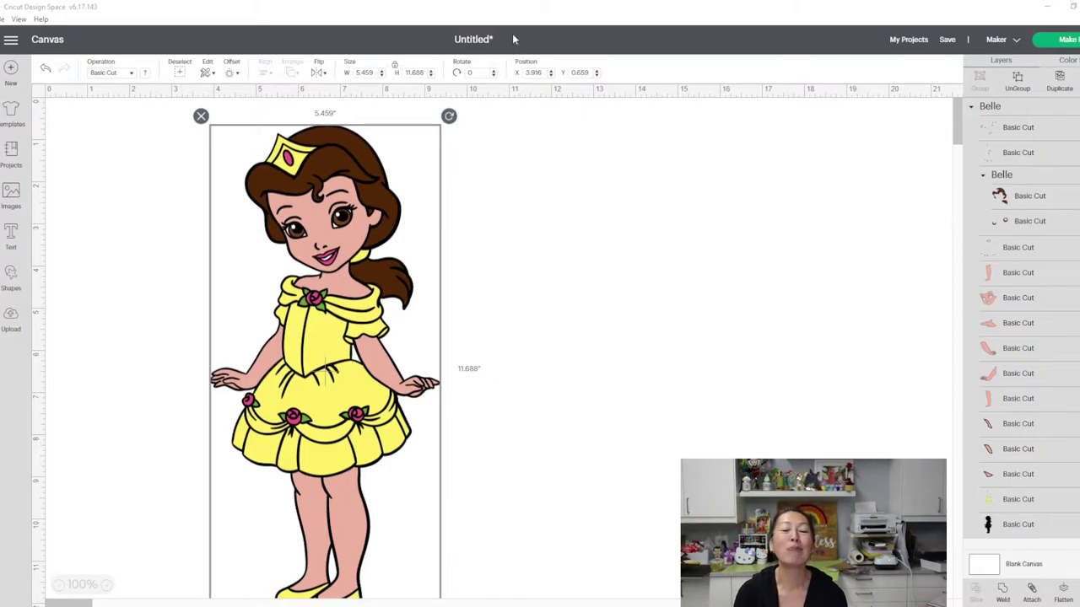
Step: Set Belle's height to 36 inches, zoom out to 25%, and drag her into full view
click(422, 72)
text(36)
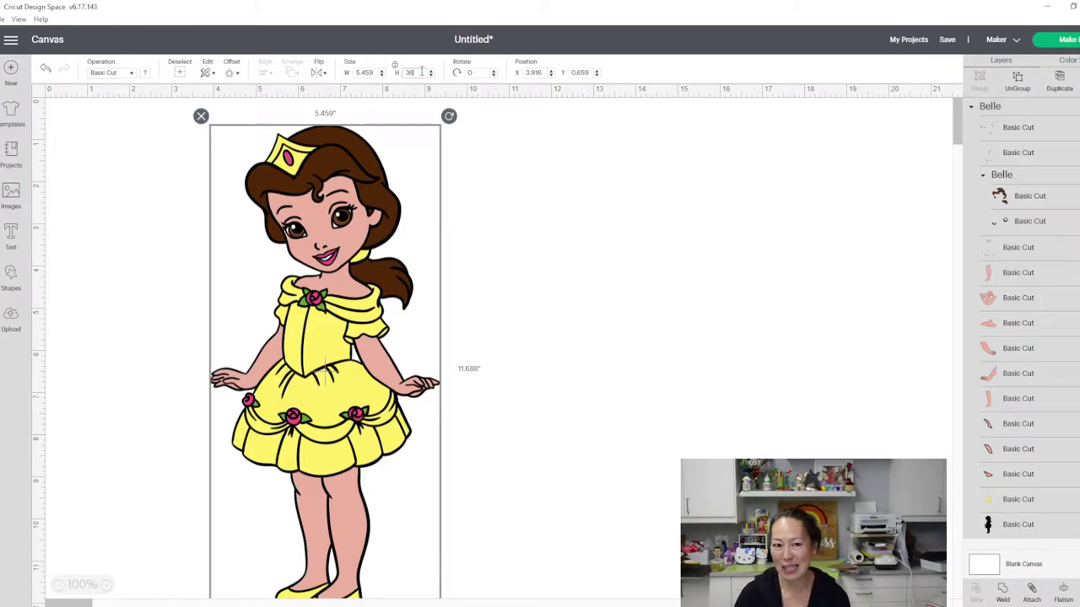
key(Tab)
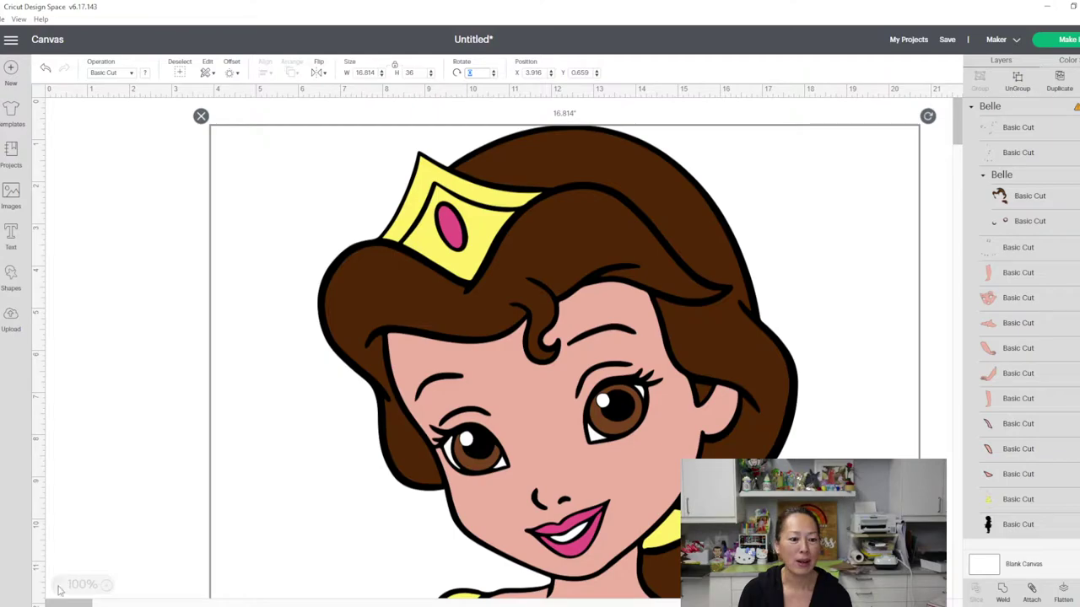
click(59, 585)
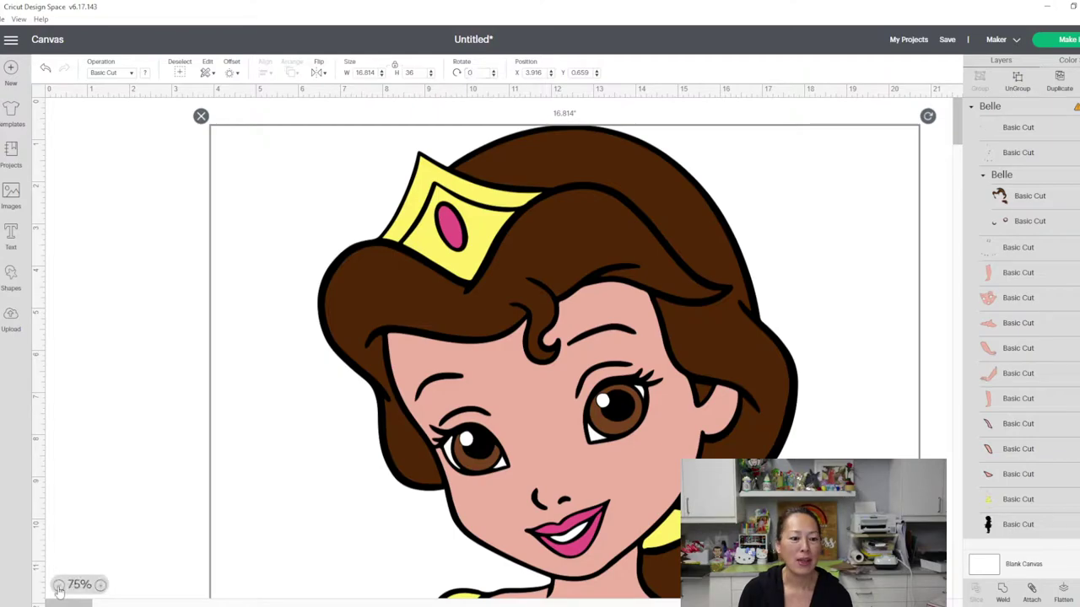
click(59, 586)
click(59, 586)
click(60, 586)
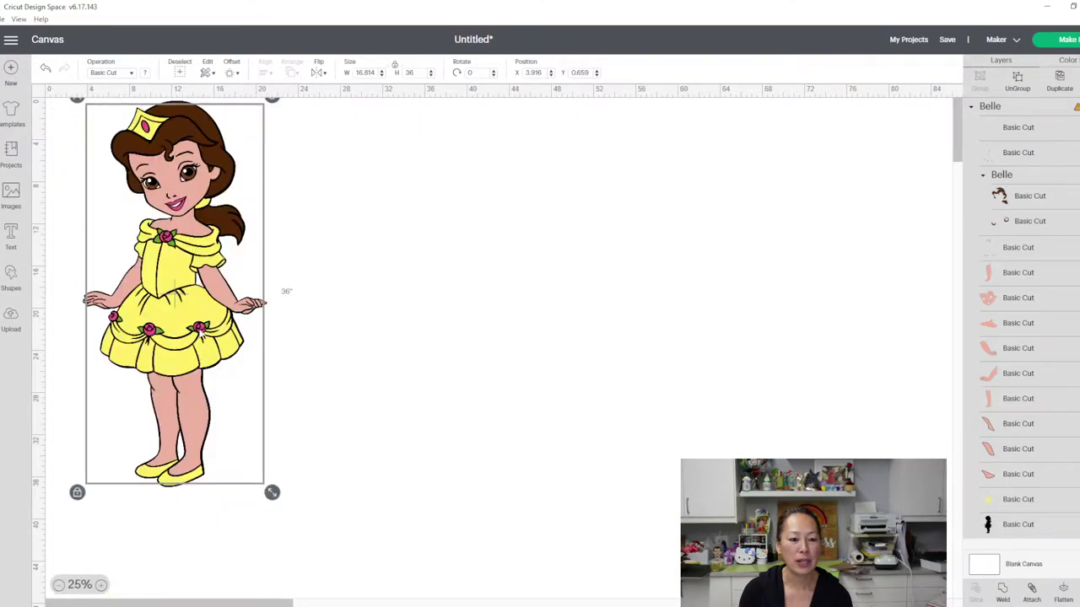
drag(211, 271, 396, 306)
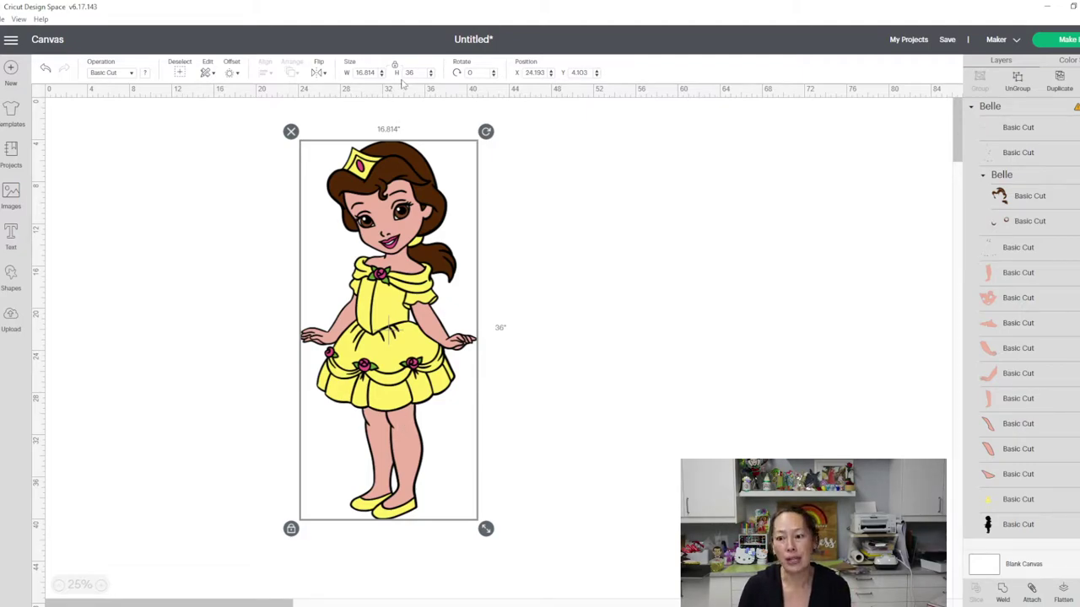
Step: Select the whole Belle group and ungroup it into separate pieces
click(1008, 277)
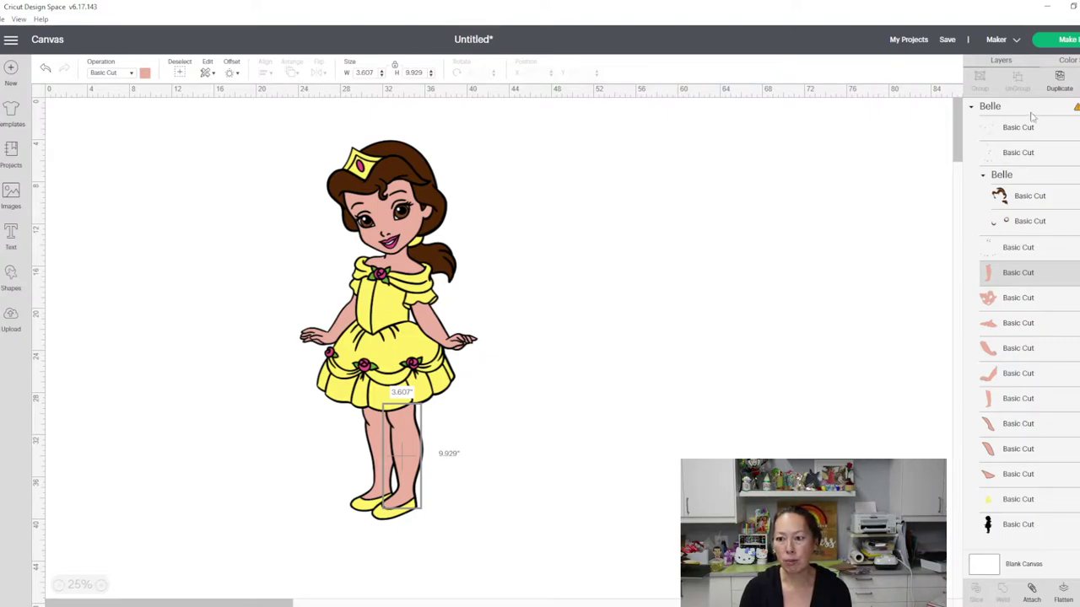
click(411, 200)
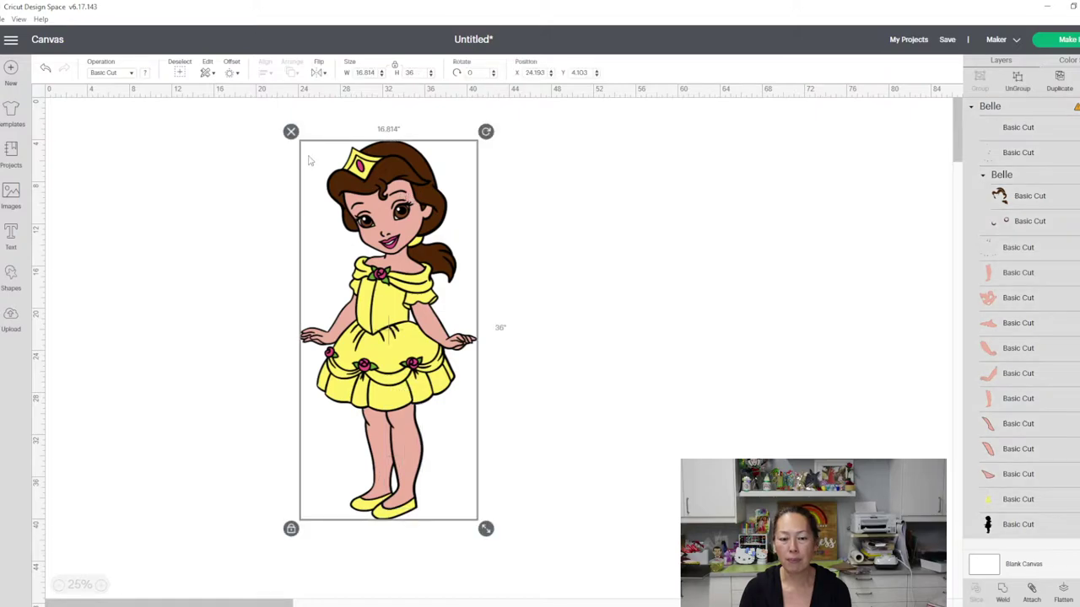
click(1018, 81)
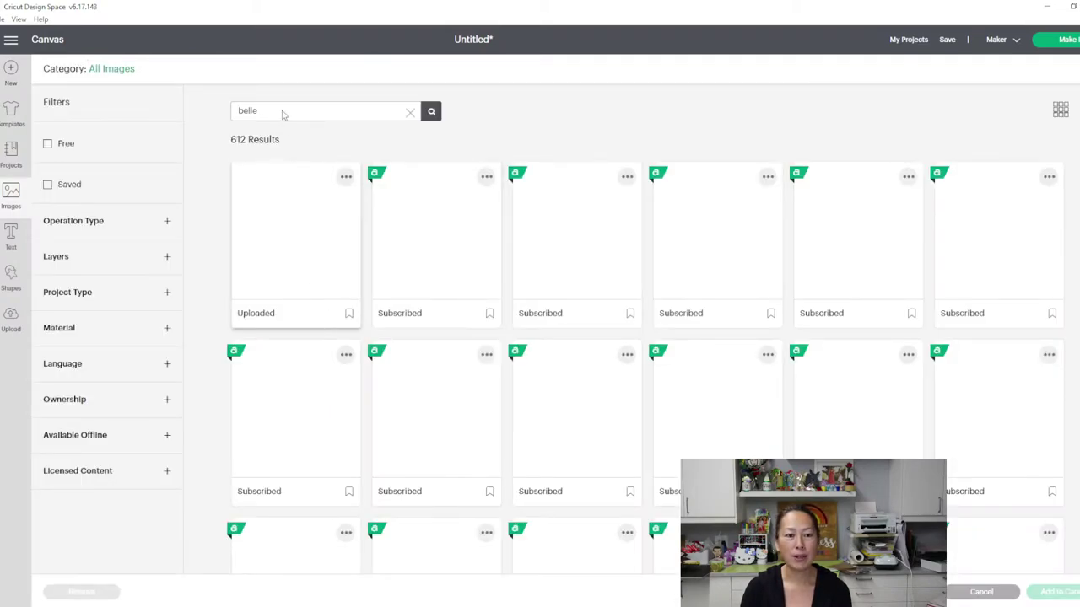
Step: Replace the 'belle' image search with '3d flowers' and run it
drag(285, 111, 170, 124)
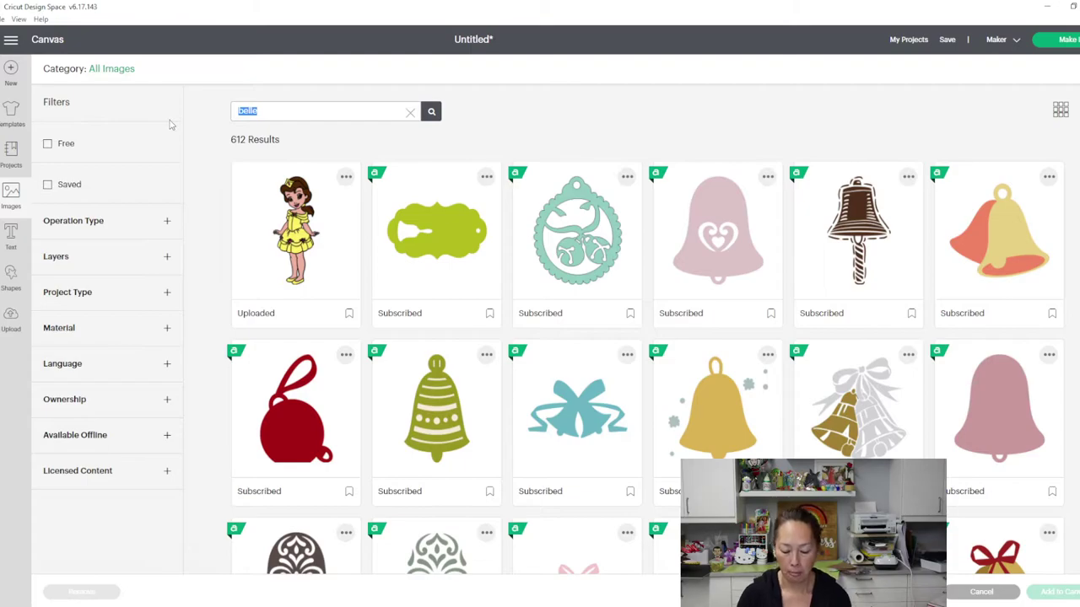
text(3)
key(BackSpace)
text(3)
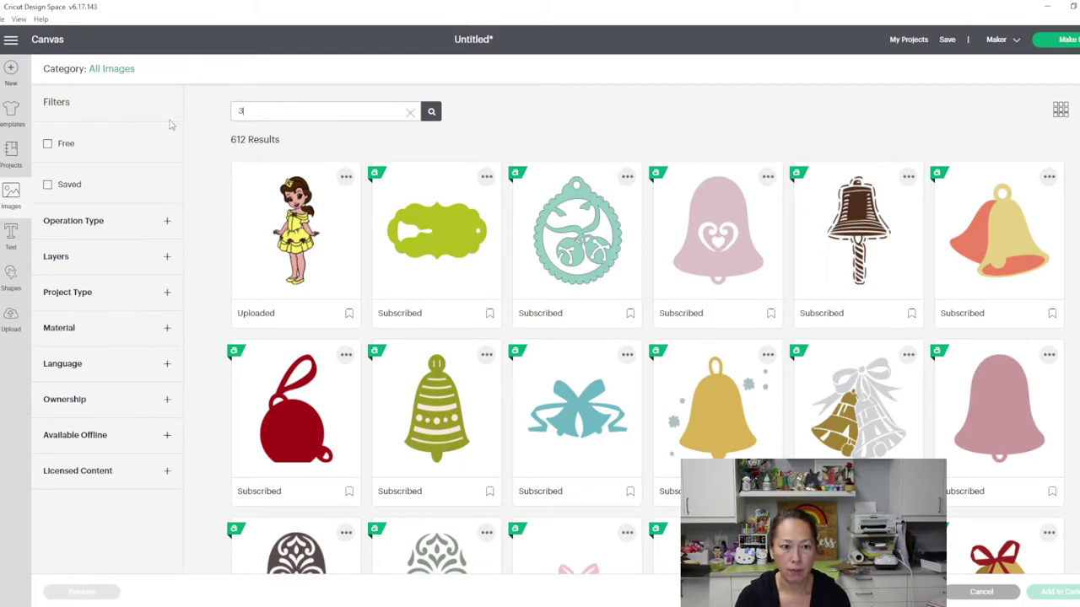
key(BackSpace)
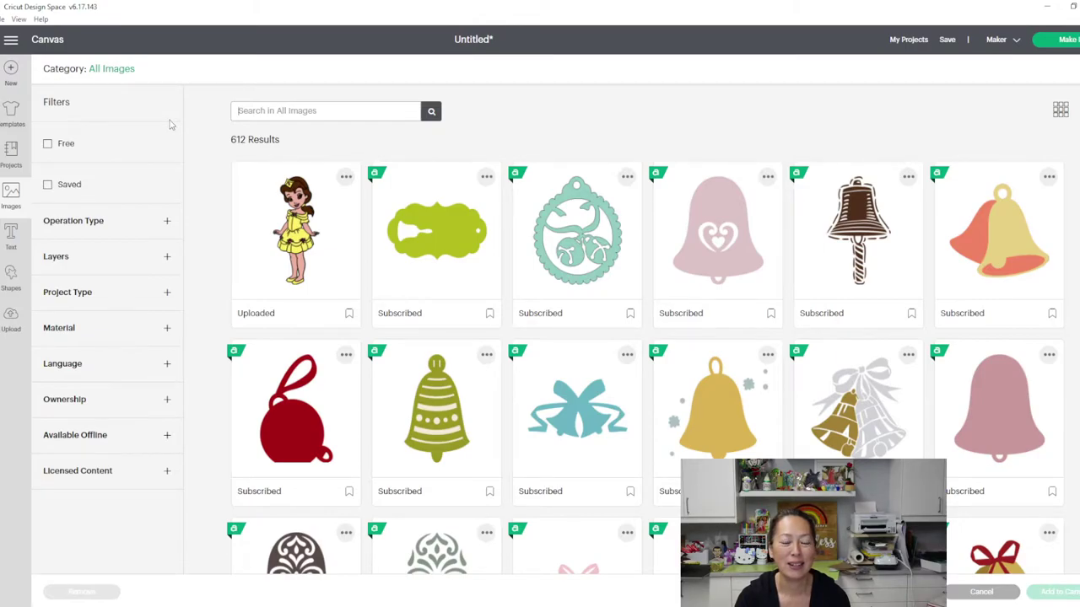
text(3d flowers)
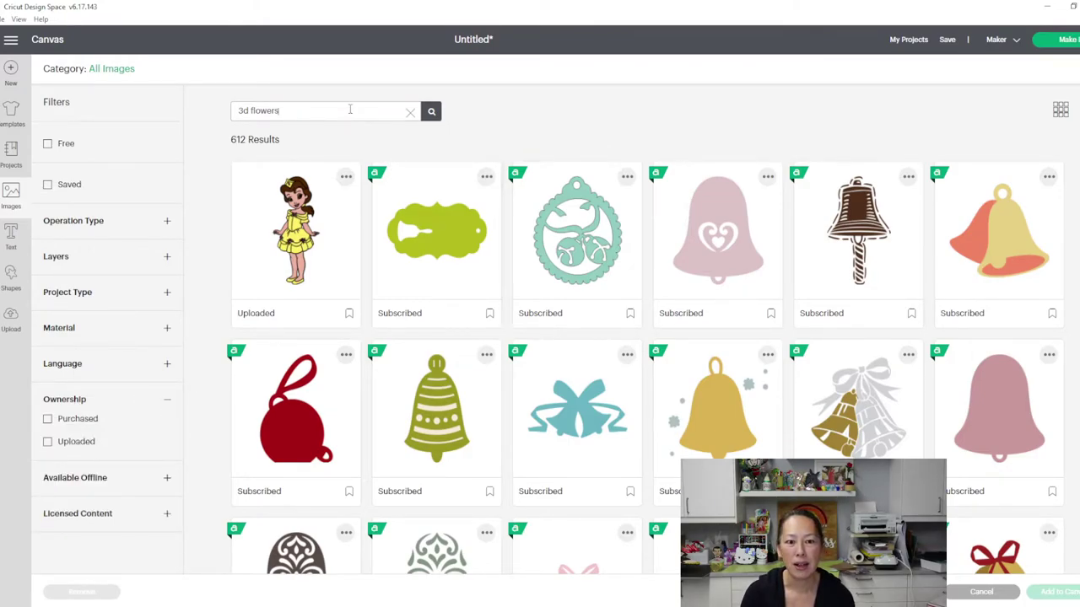
key(Return)
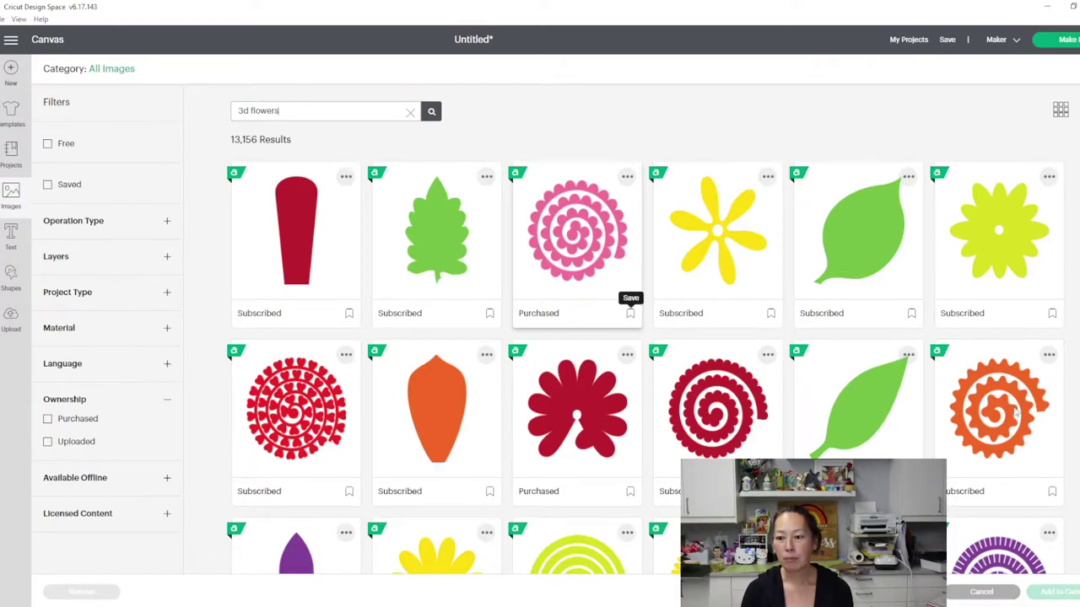
Step: Browse the 3d flowers results and add the red spiral 3D Flower to the canvas
scroll(685, 438, down, 3)
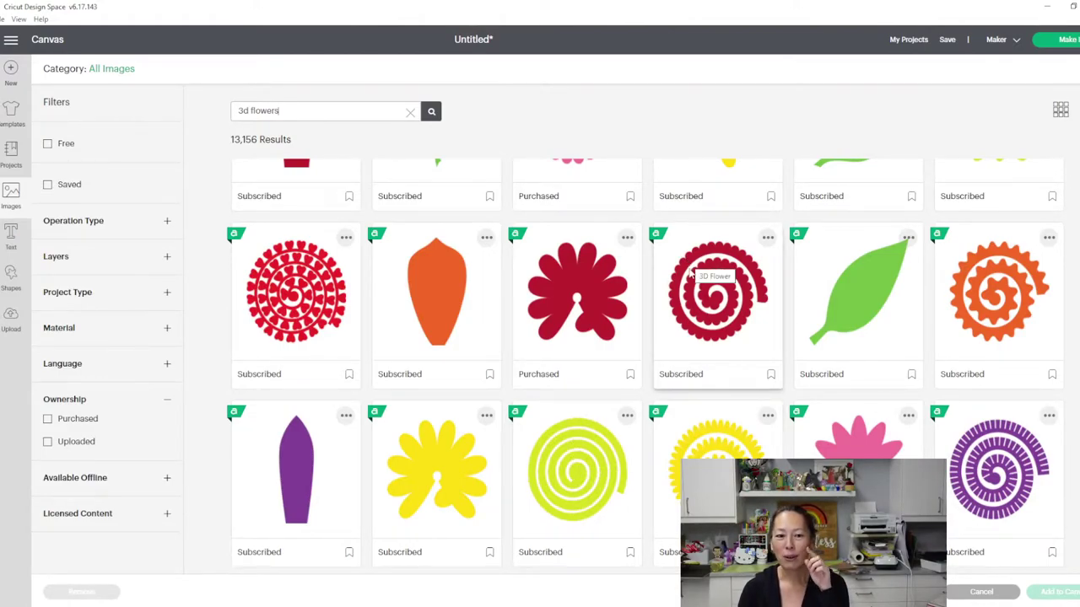
scroll(691, 287, up, 1)
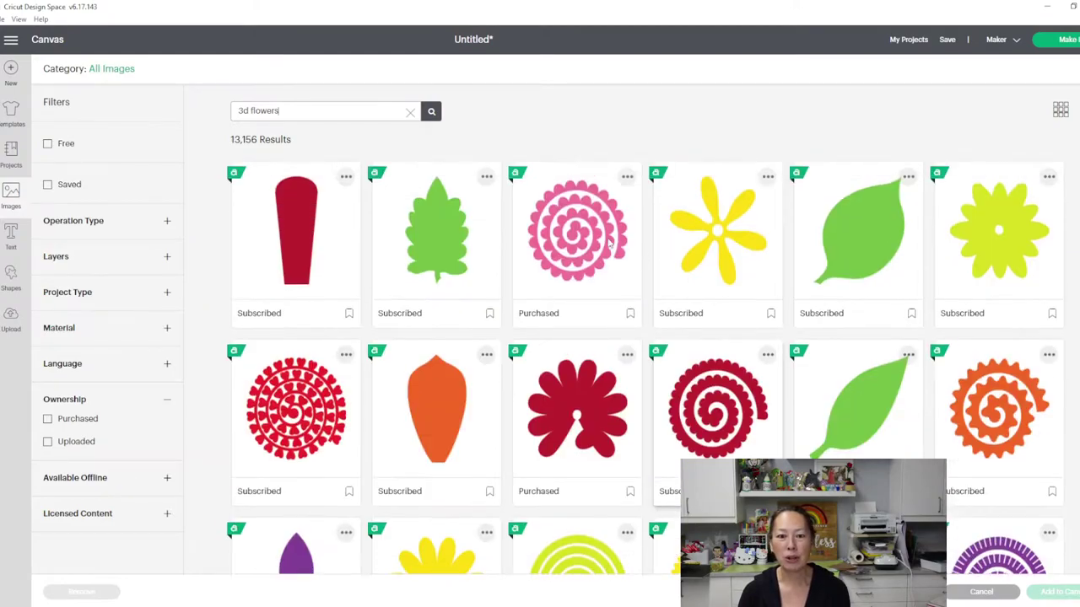
scroll(684, 279, down, 3)
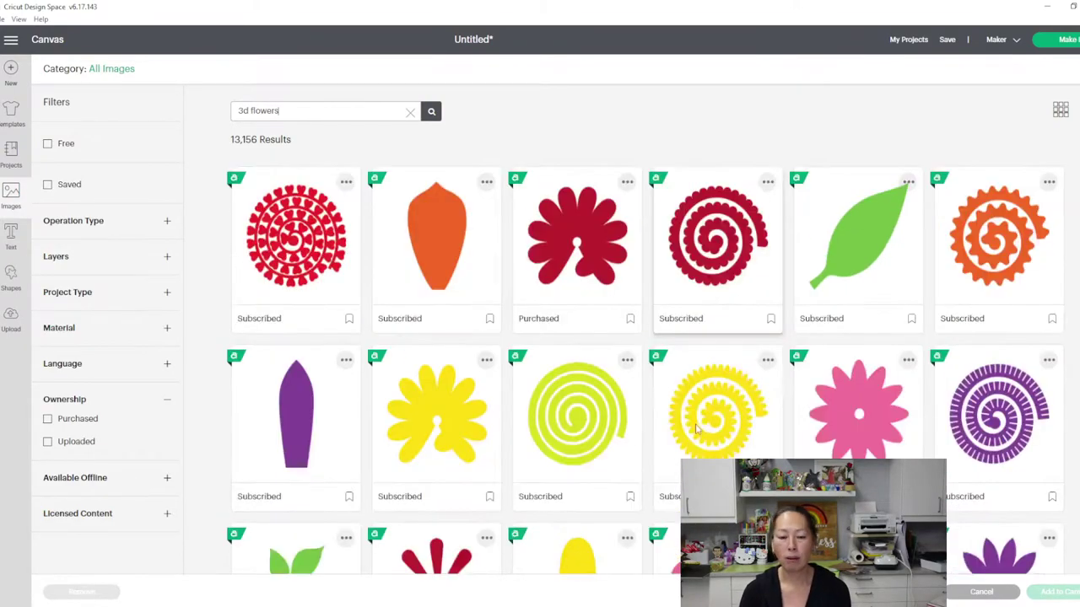
scroll(683, 432, down, 3)
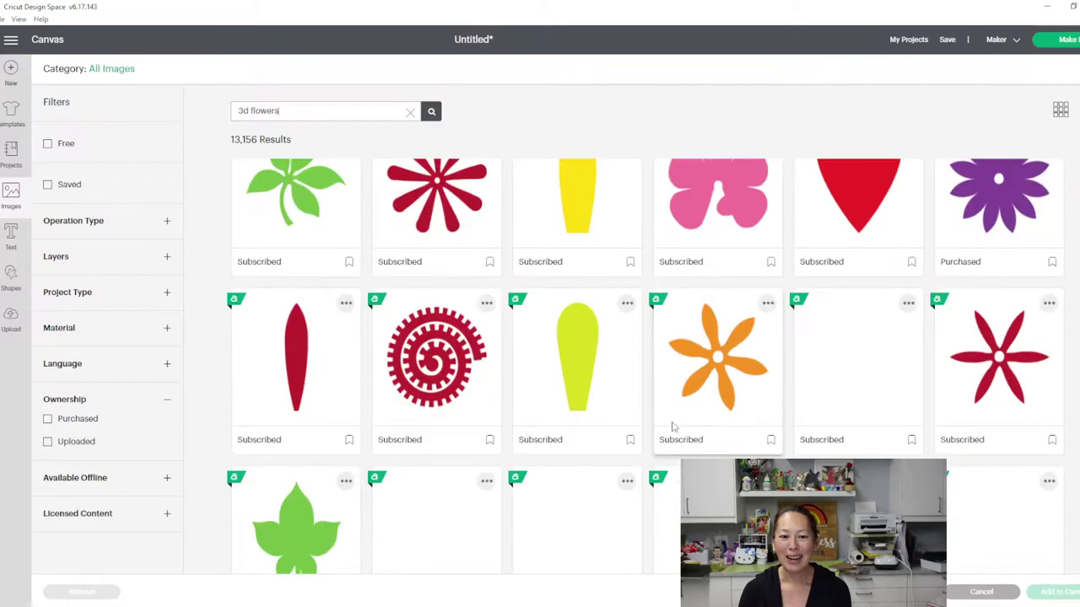
scroll(673, 427, up, 3)
scroll(666, 422, up, 4)
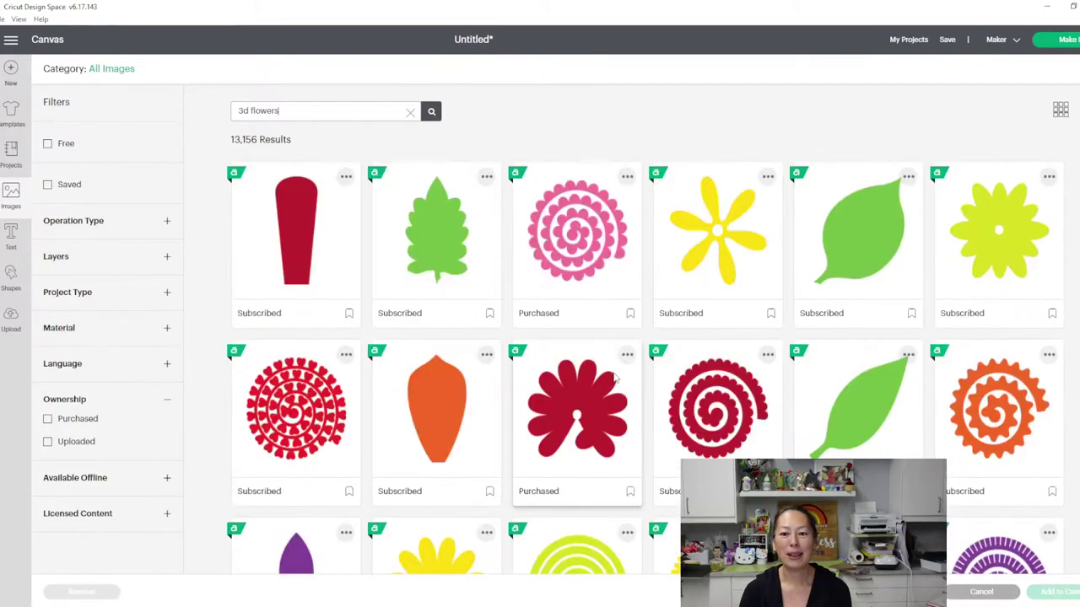
scroll(615, 382, down, 1)
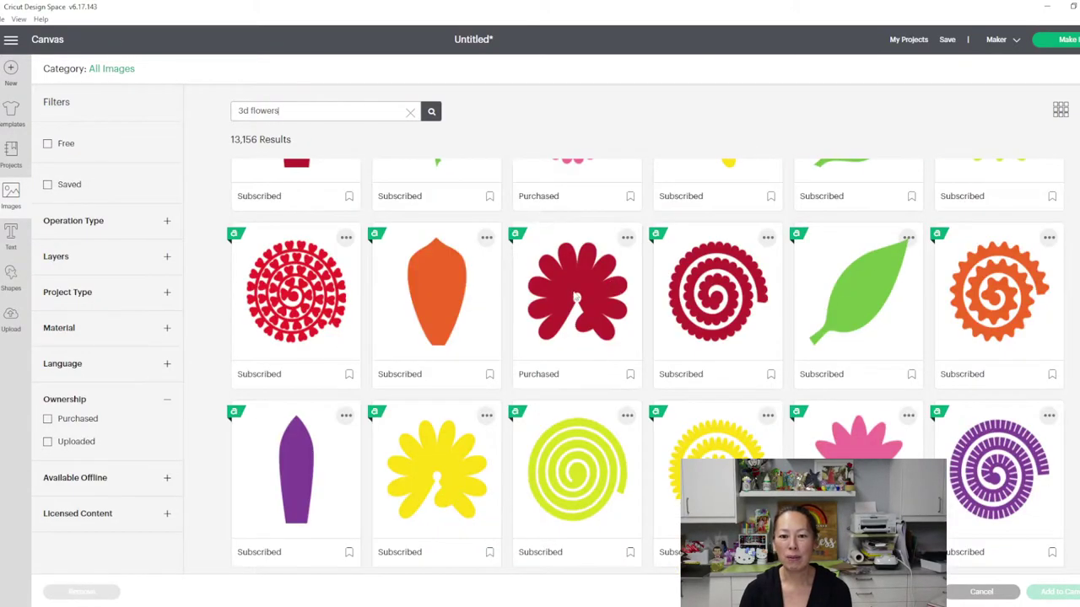
scroll(583, 366, up, 2)
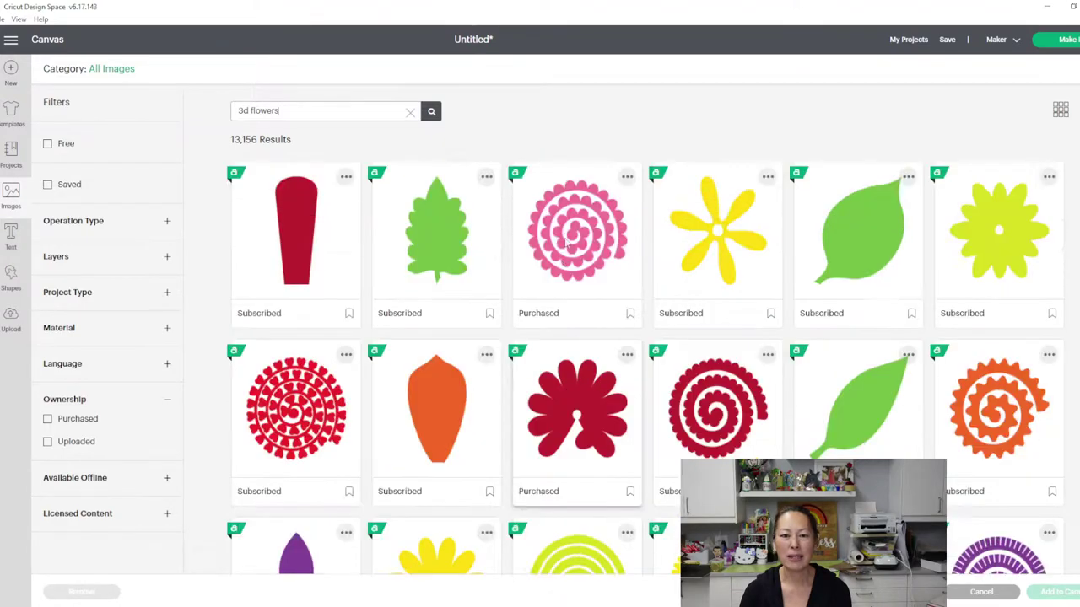
click(709, 442)
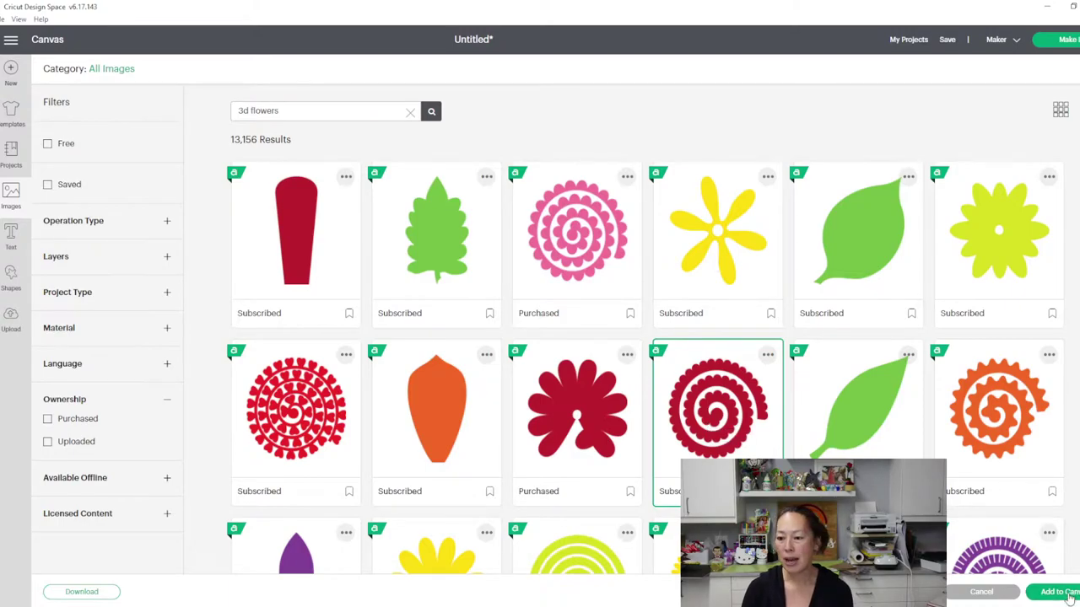
double_click(675, 351)
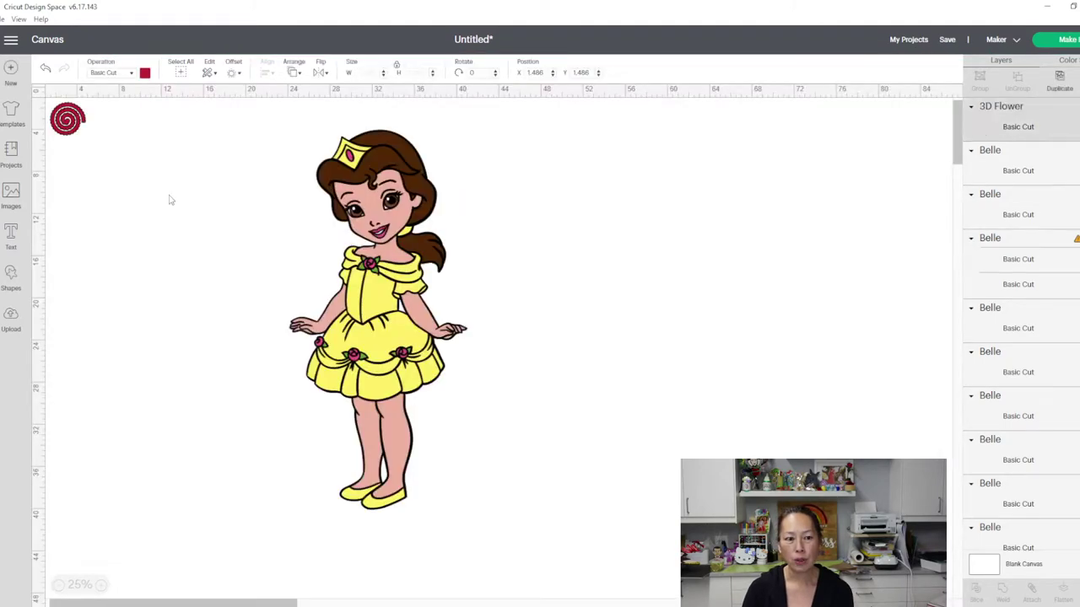
Step: Resize the 3D Flower to 4 inches wide, place it beside Belle, and duplicate it twice
click(67, 119)
drag(58, 135, 569, 282)
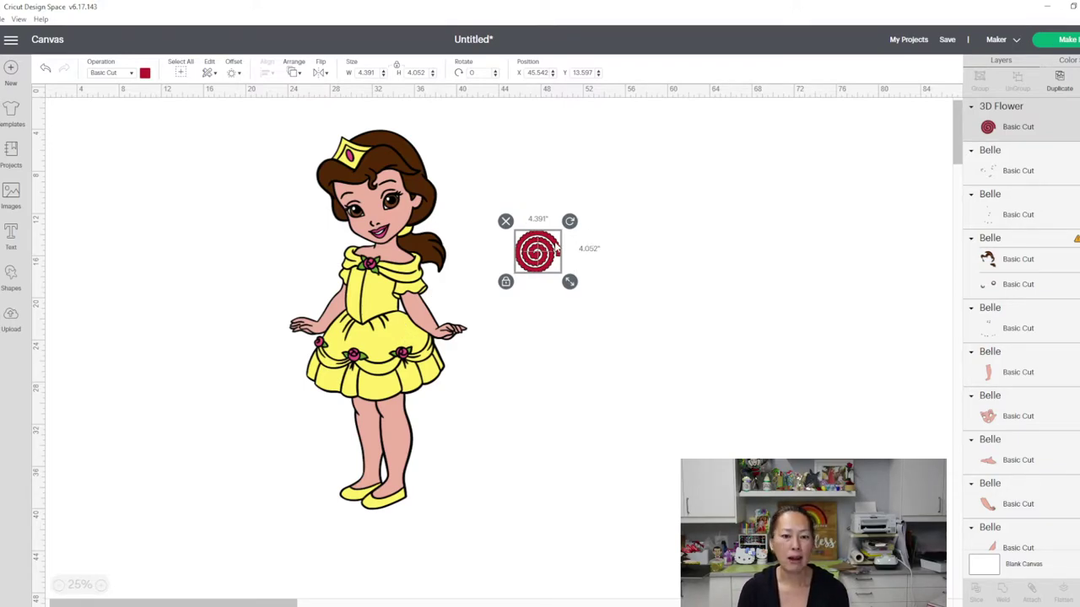
click(366, 73)
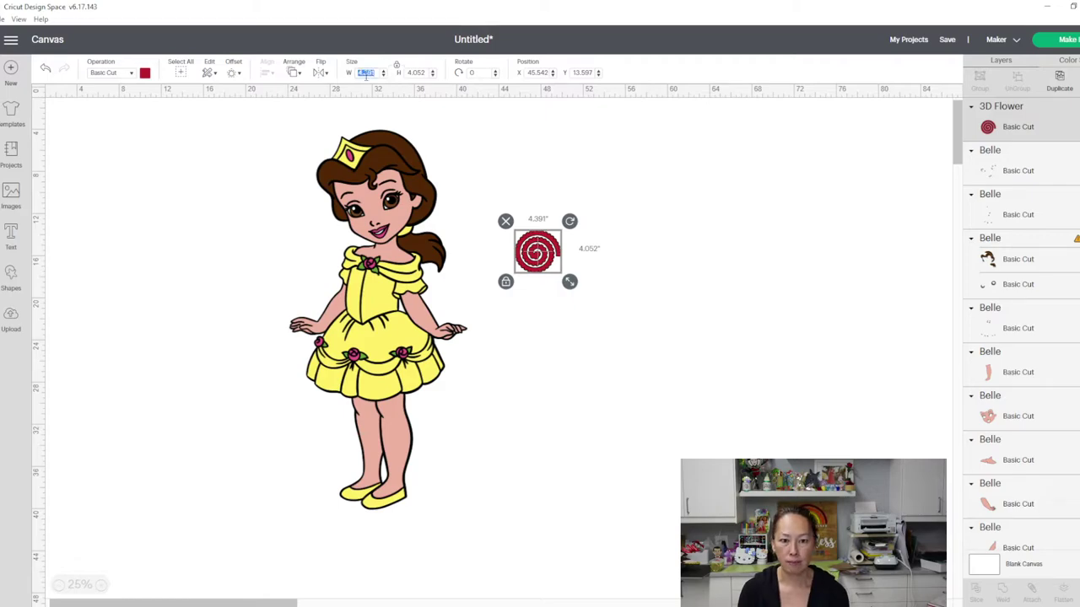
text(4)
key(Tab)
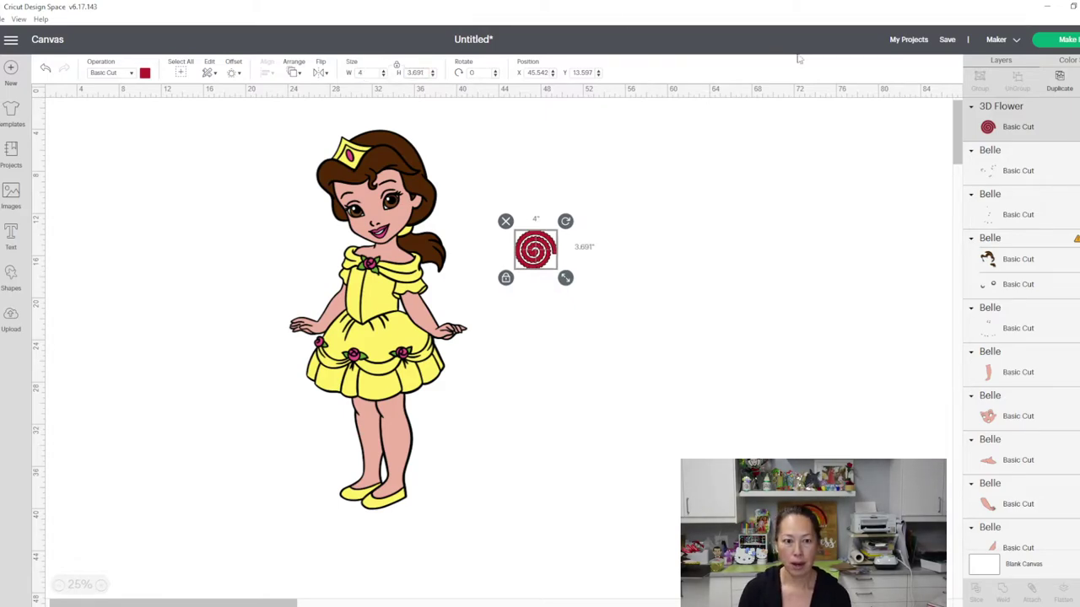
click(781, 207)
drag(559, 239, 631, 160)
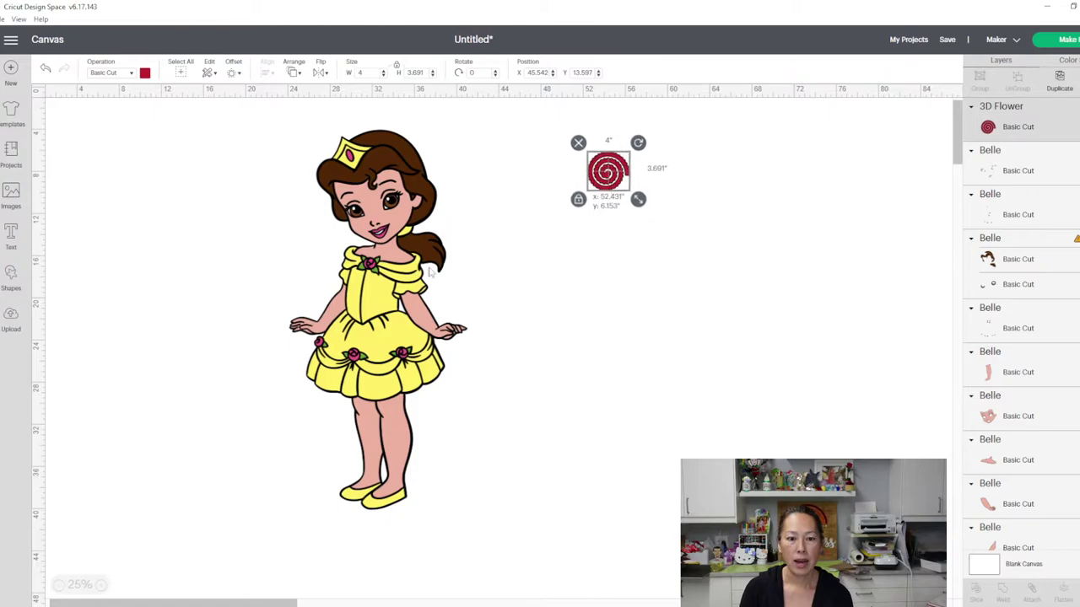
click(1060, 89)
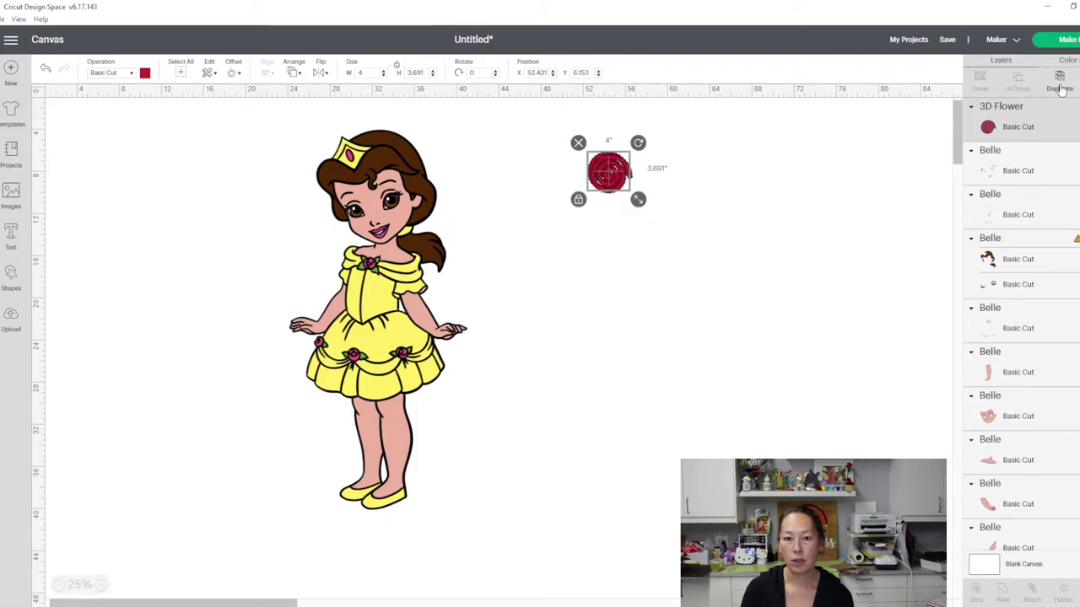
click(1059, 89)
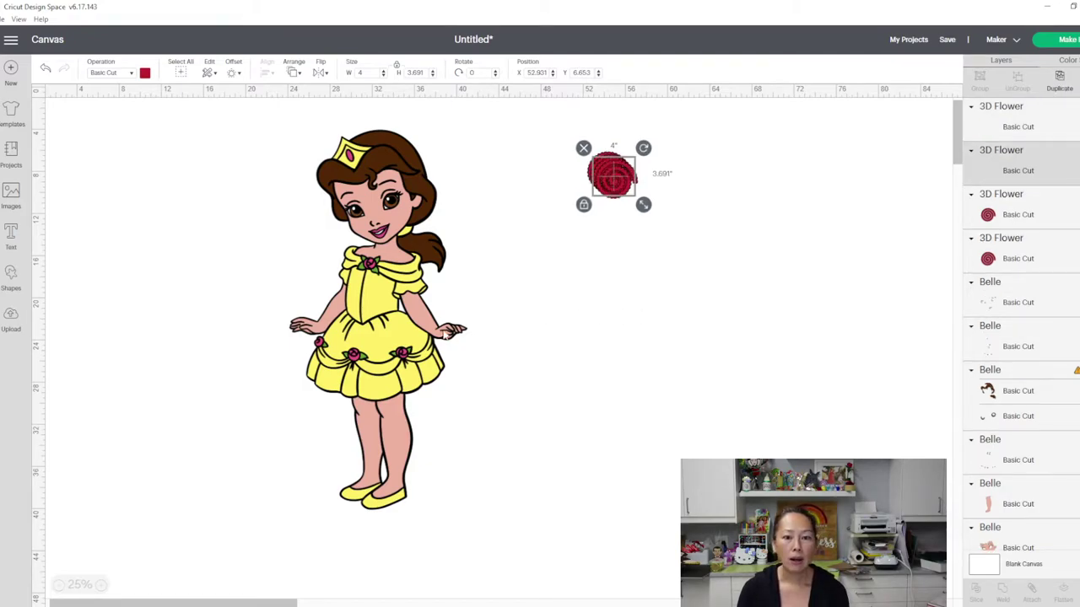
Step: Make one more flower copy, then move Belle's brown hair layer off the figure to the right
key(ctrl+d)
click(346, 152)
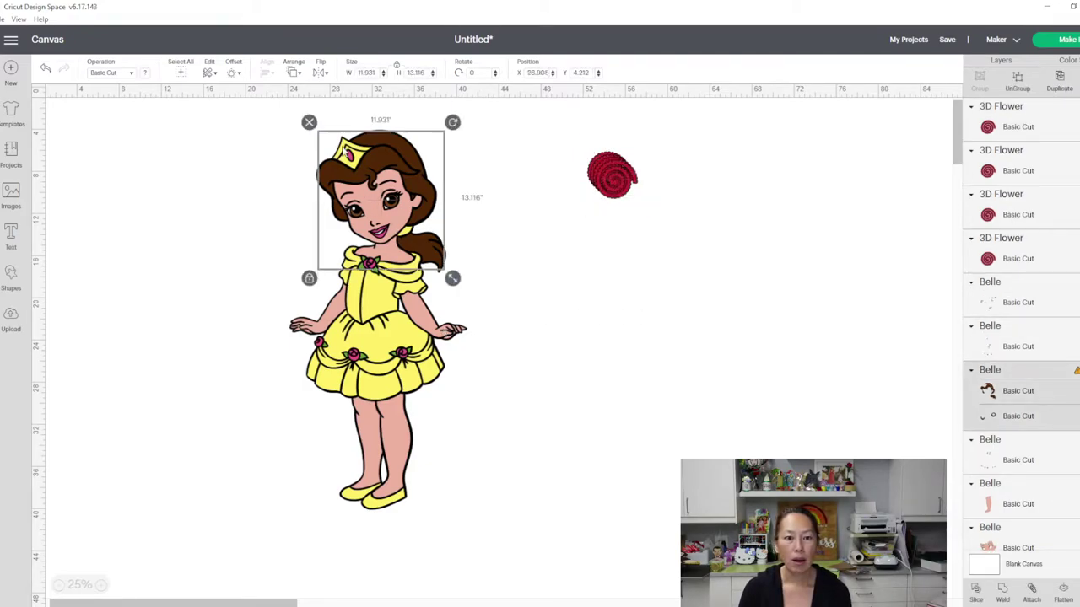
drag(365, 152, 747, 180)
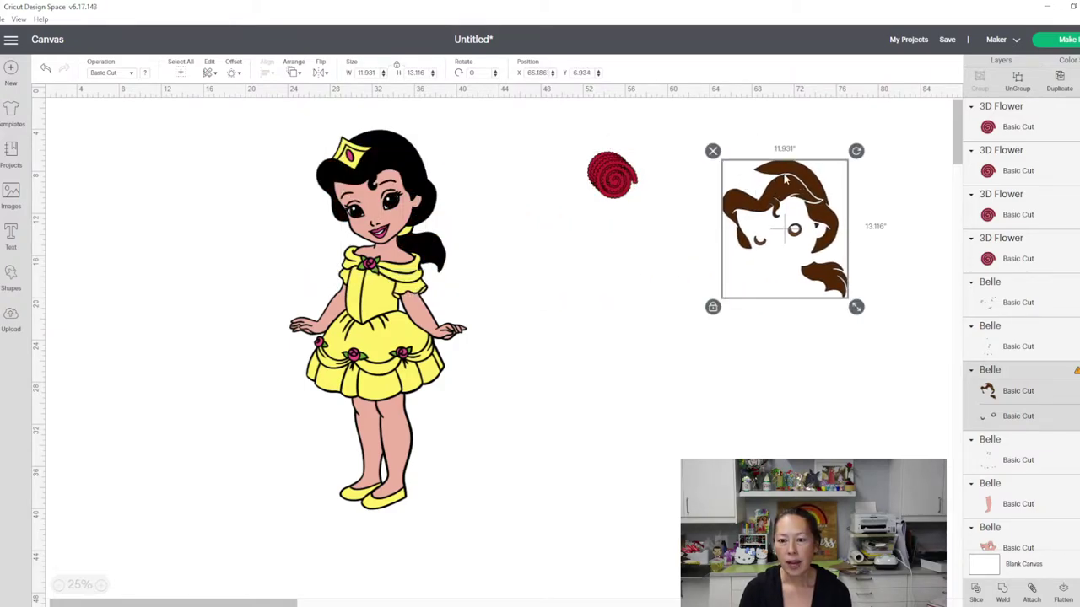
Step: Ungroup the hair and separate the main hair piece from the small curl pieces
click(1017, 85)
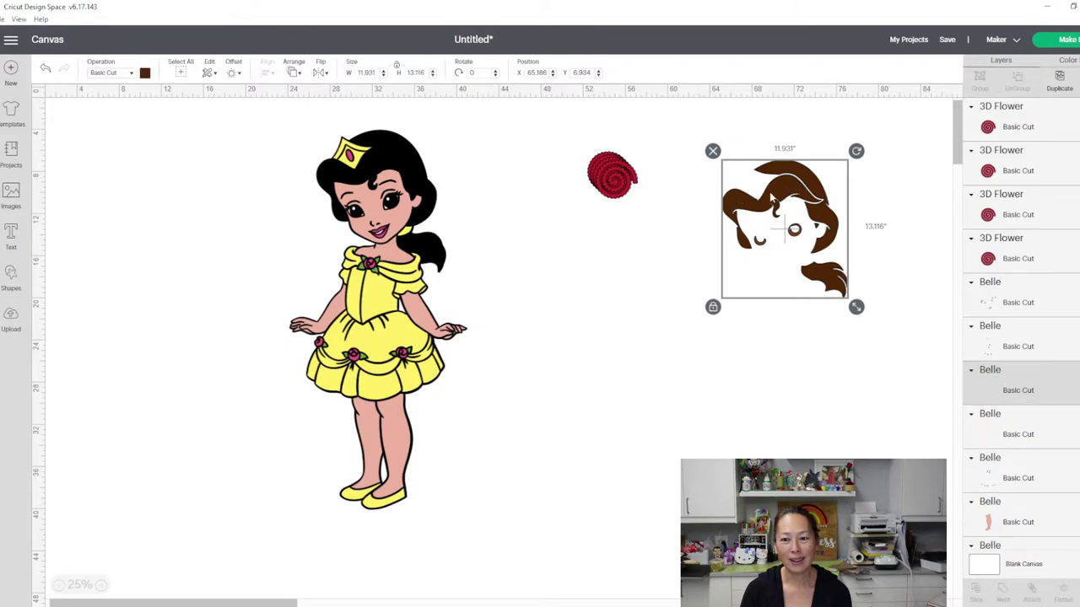
drag(848, 189, 767, 183)
drag(698, 200, 692, 291)
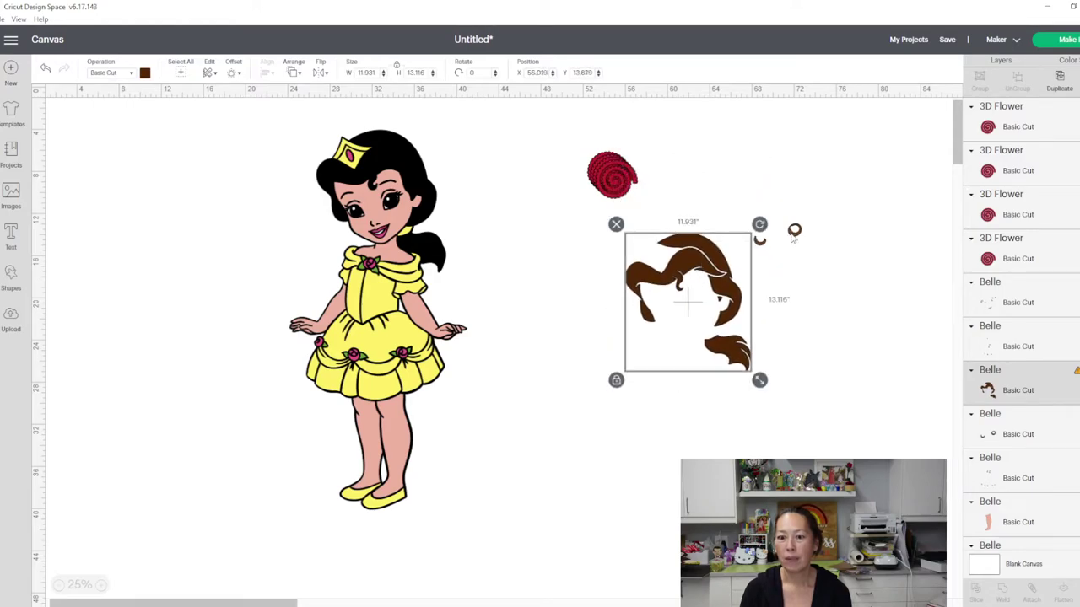
click(795, 232)
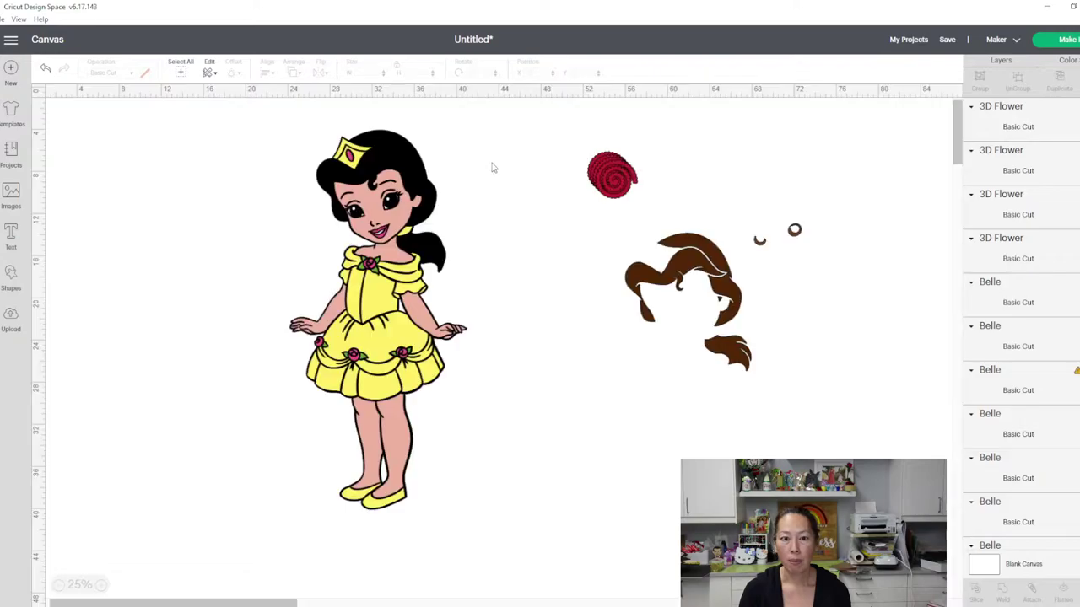
click(688, 264)
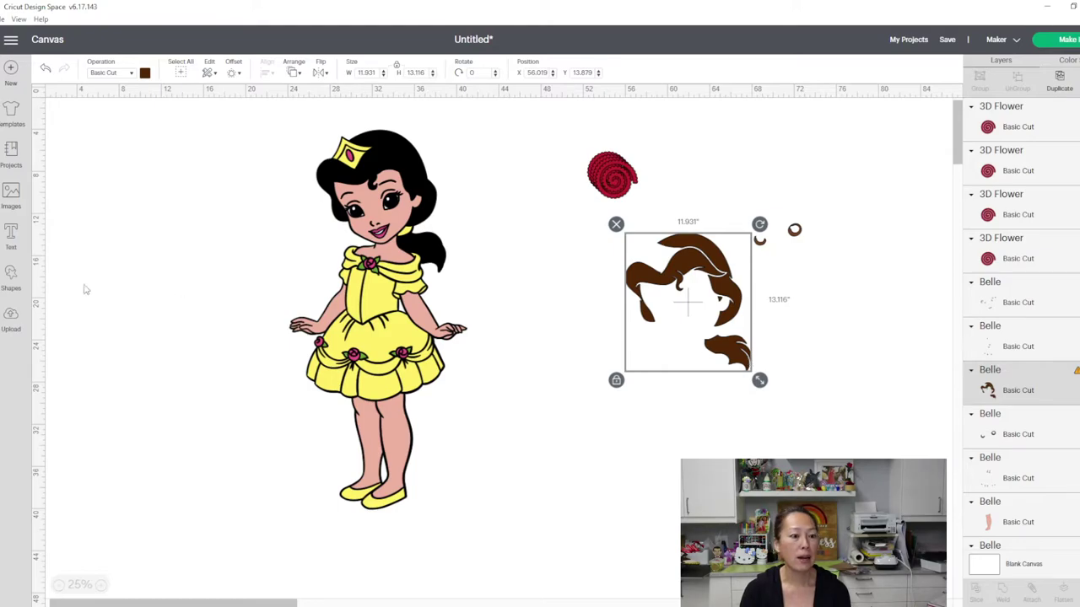
Step: Add a square from Shapes, enlarge it to 11.056 inches, and place it near the hair
click(11, 276)
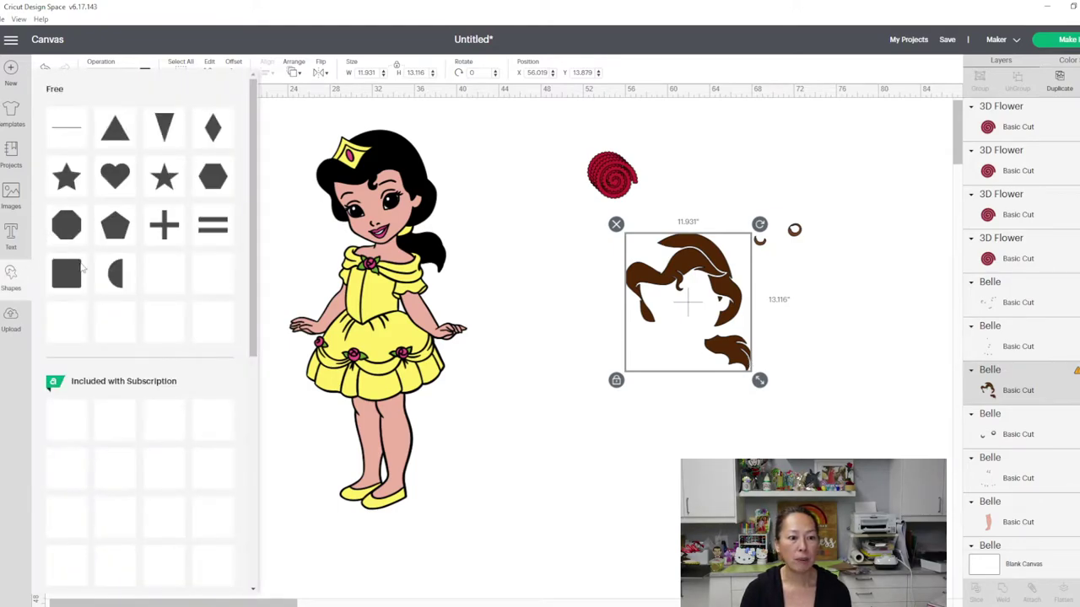
click(68, 325)
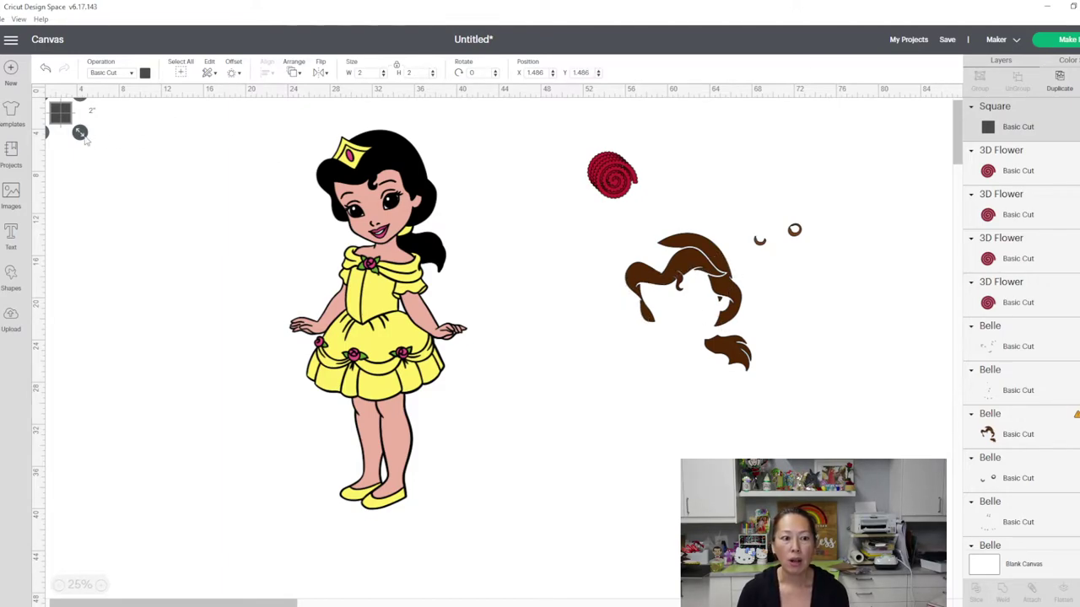
drag(79, 132, 173, 227)
drag(105, 149, 738, 376)
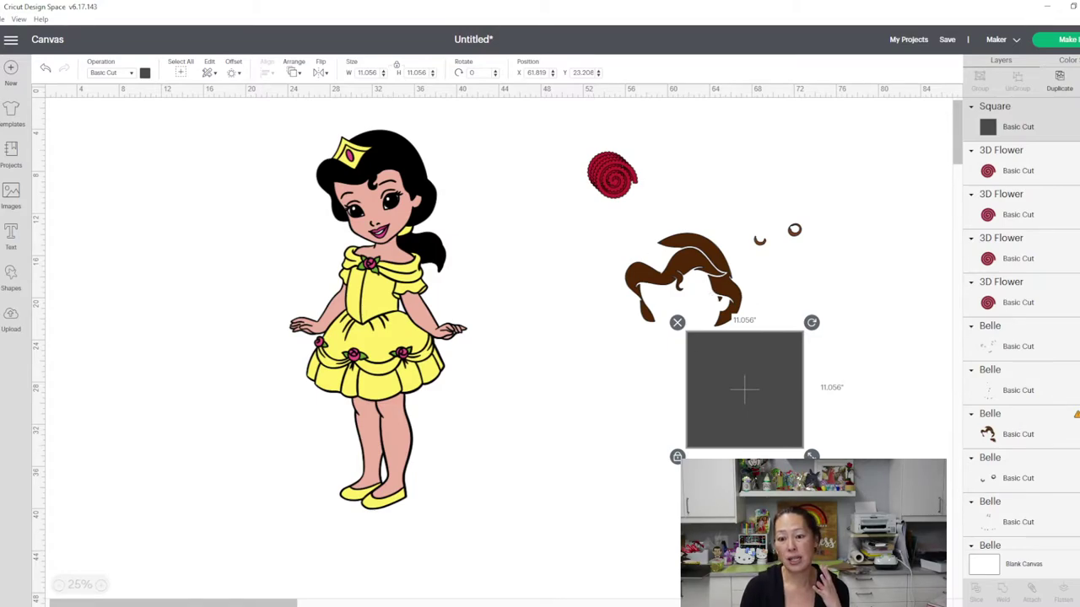
Step: Position the square over the lower hair, select both, and slice them
click(814, 447)
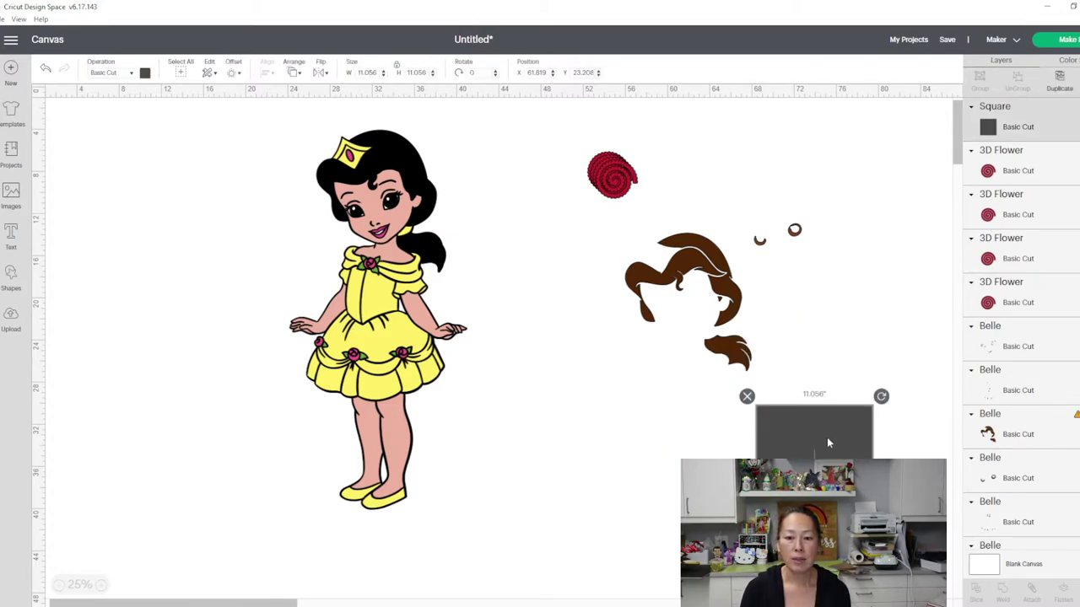
drag(826, 443, 763, 367)
drag(892, 373, 650, 287)
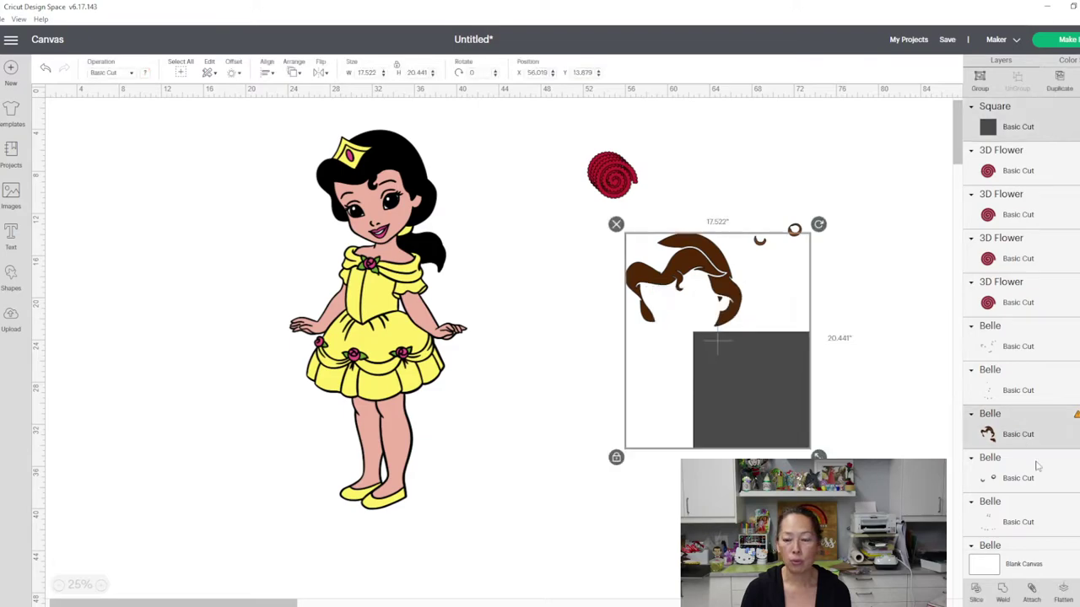
click(976, 588)
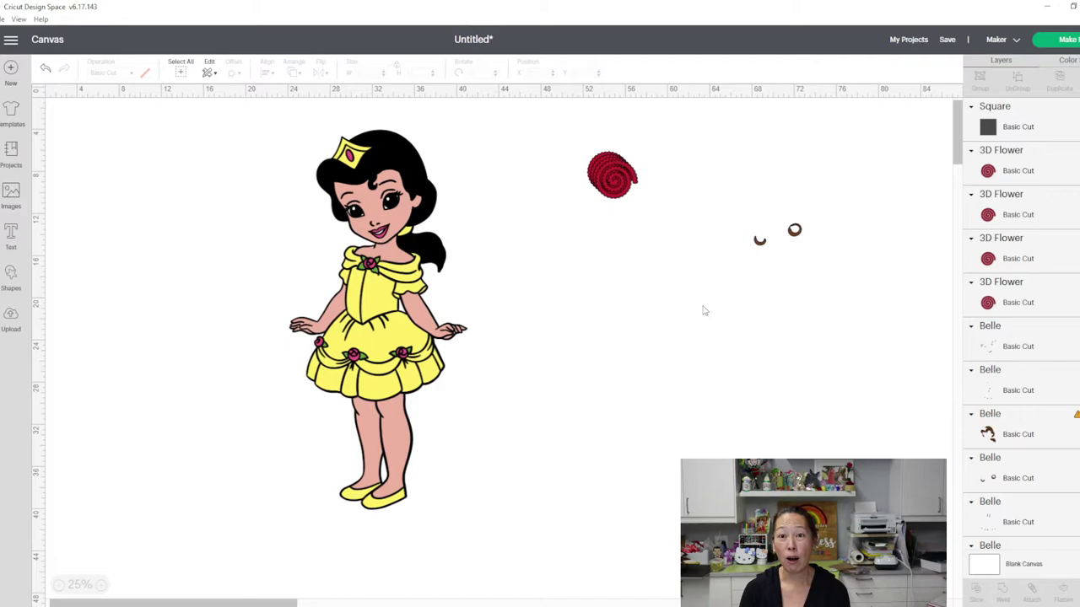
Step: Pull the slice results apart, move the square aside, and delete the grey hair slice
click(699, 270)
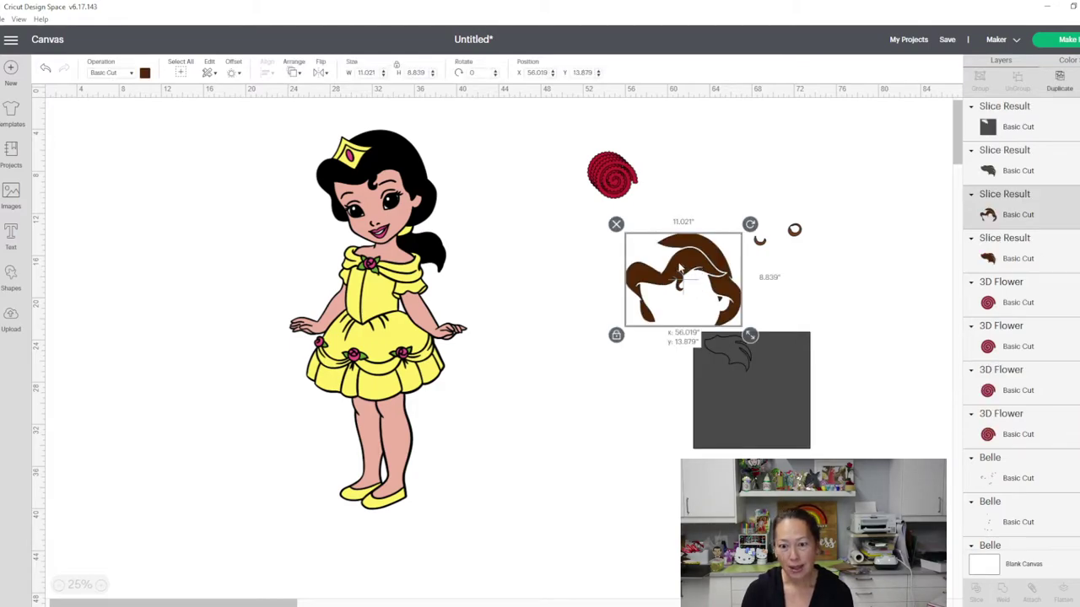
drag(697, 270, 659, 266)
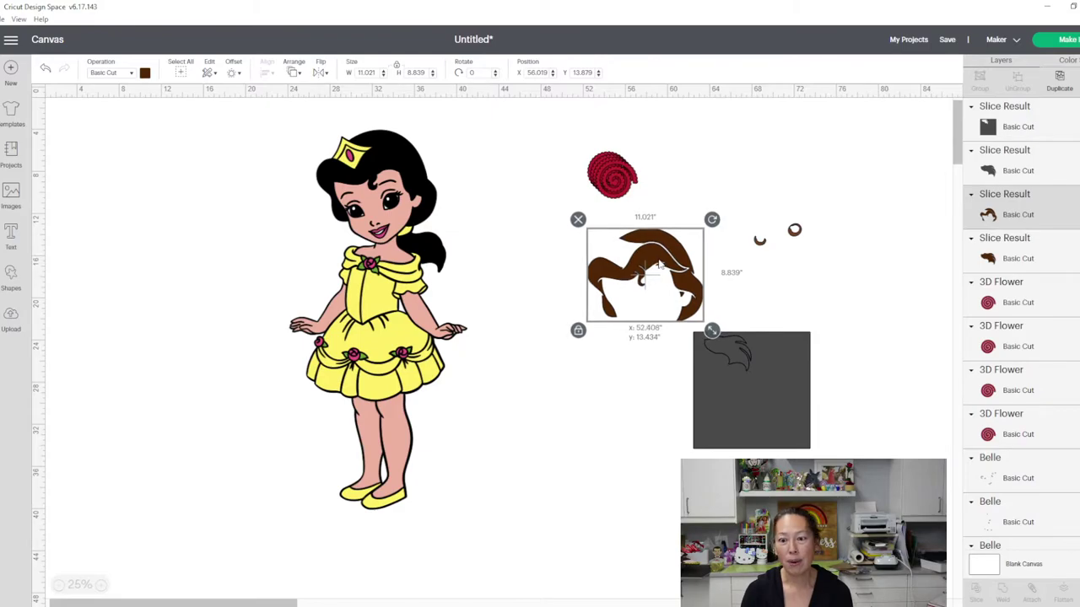
click(780, 337)
drag(780, 337, 812, 422)
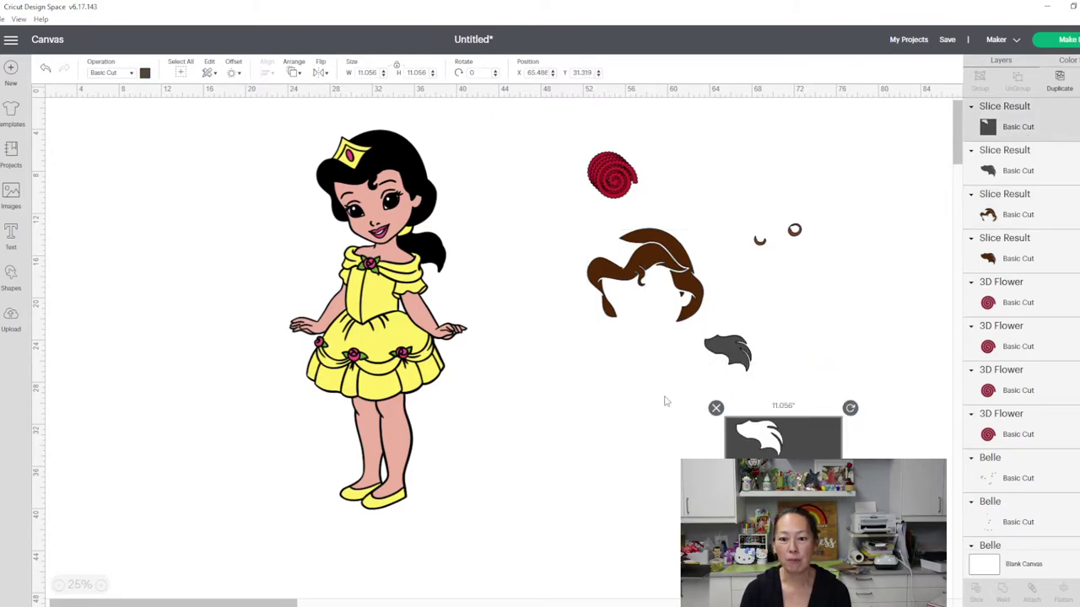
drag(709, 339, 602, 396)
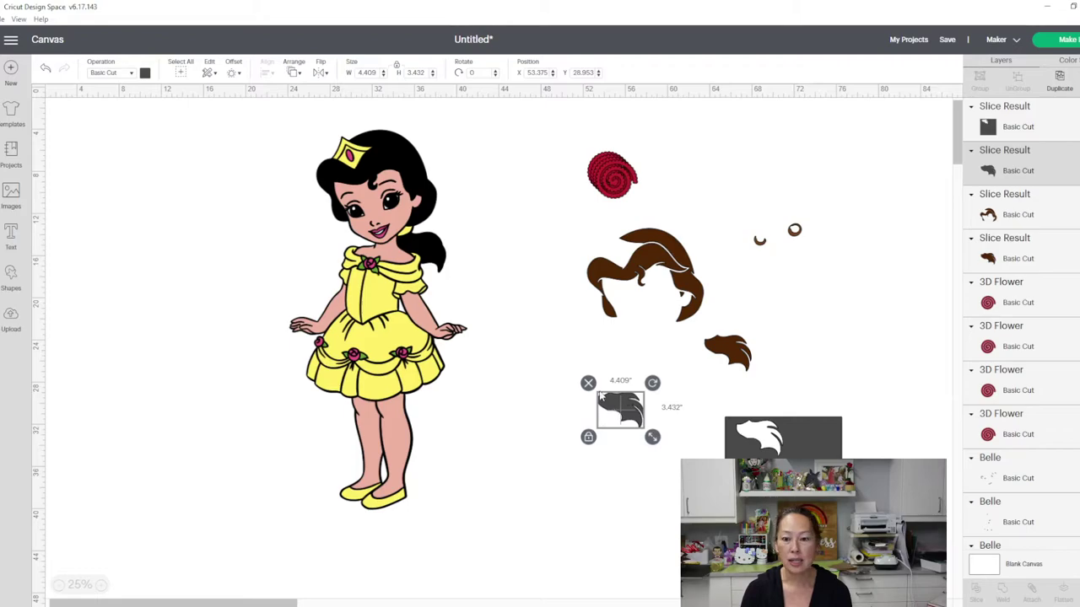
key(Delete)
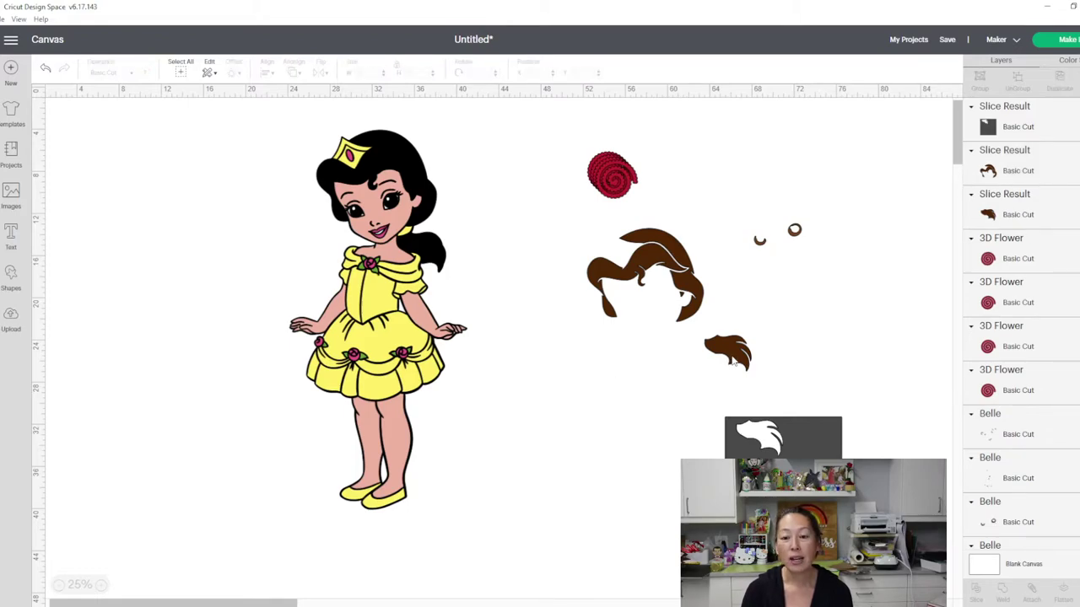
Step: Rejoin the small brown hair piece to the main hair
click(729, 361)
drag(731, 361, 670, 317)
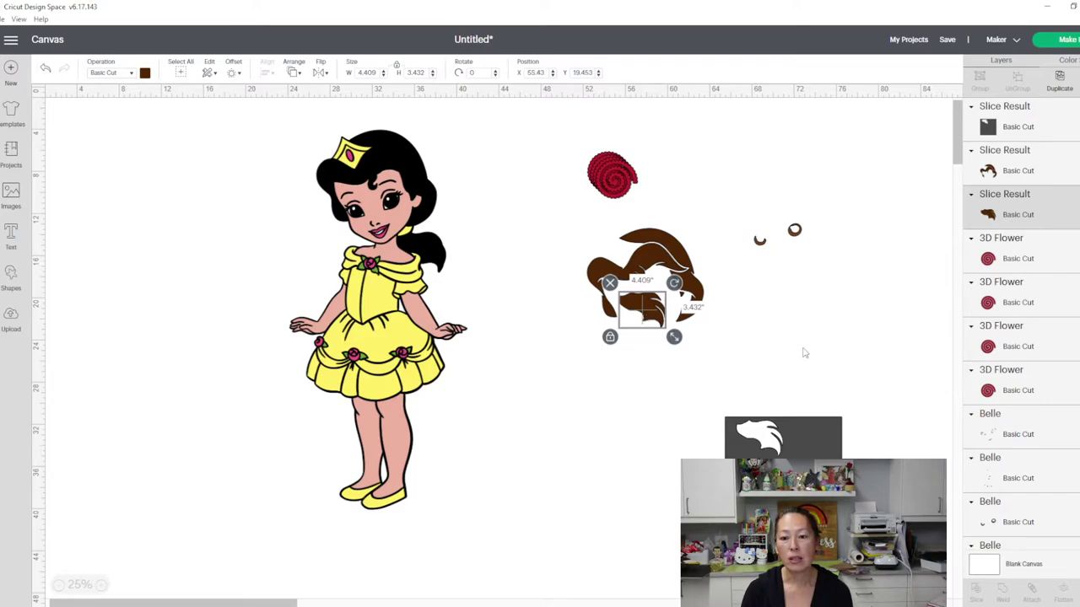
click(872, 375)
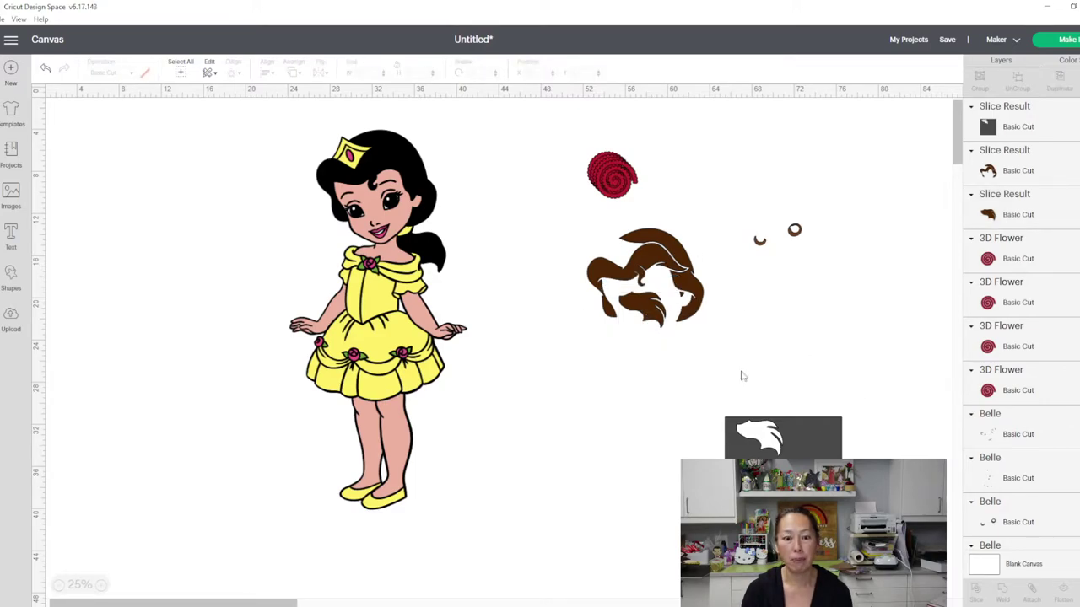
Step: Move Belle's face details aside and place a 19.889-inch square over her lower dress
drag(396, 221, 580, 218)
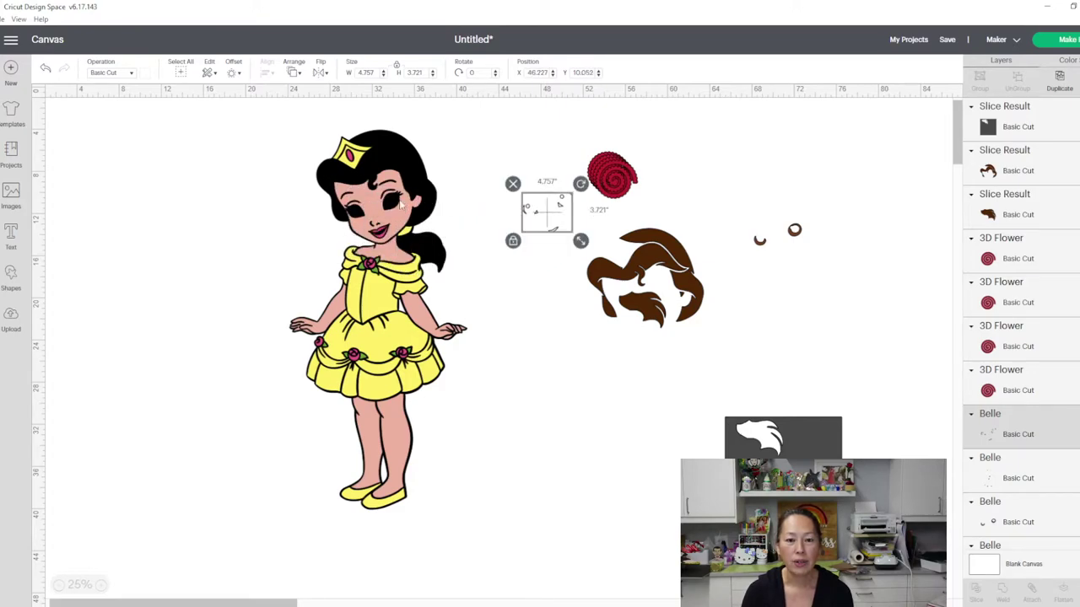
drag(402, 207, 553, 336)
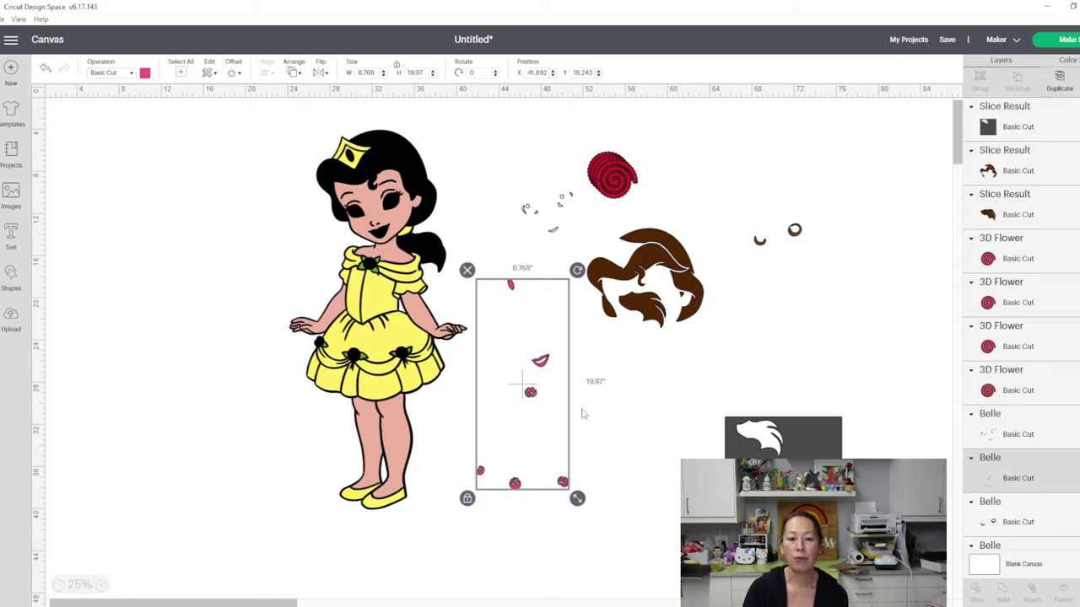
drag(783, 448, 468, 390)
drag(534, 481, 628, 577)
drag(567, 405, 527, 421)
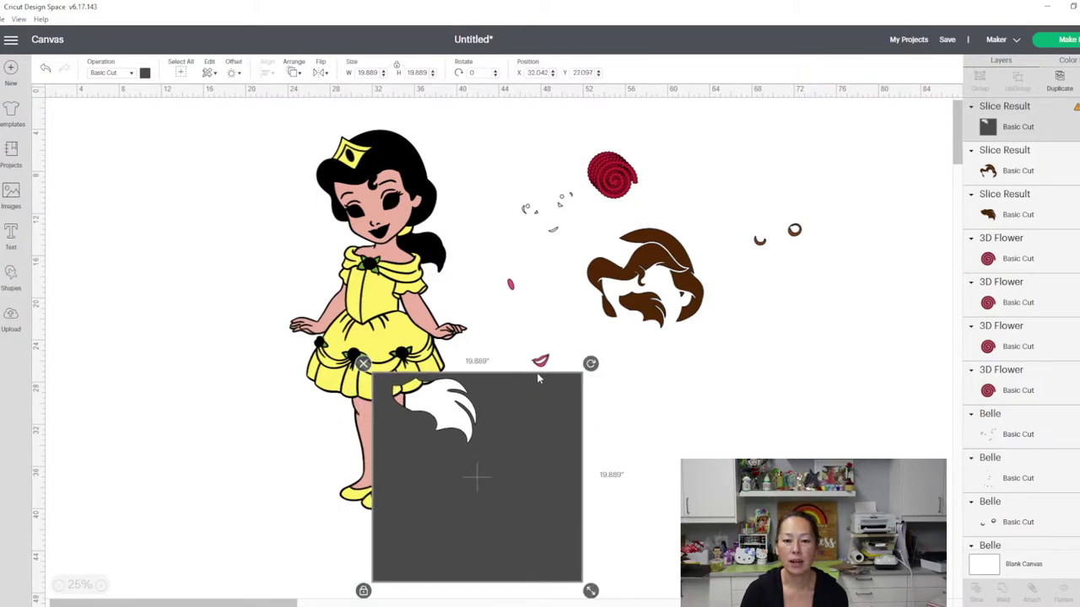
Step: Slice the square with the dress roses, move the square right, and delete the leftover dot pieces
drag(651, 435, 525, 377)
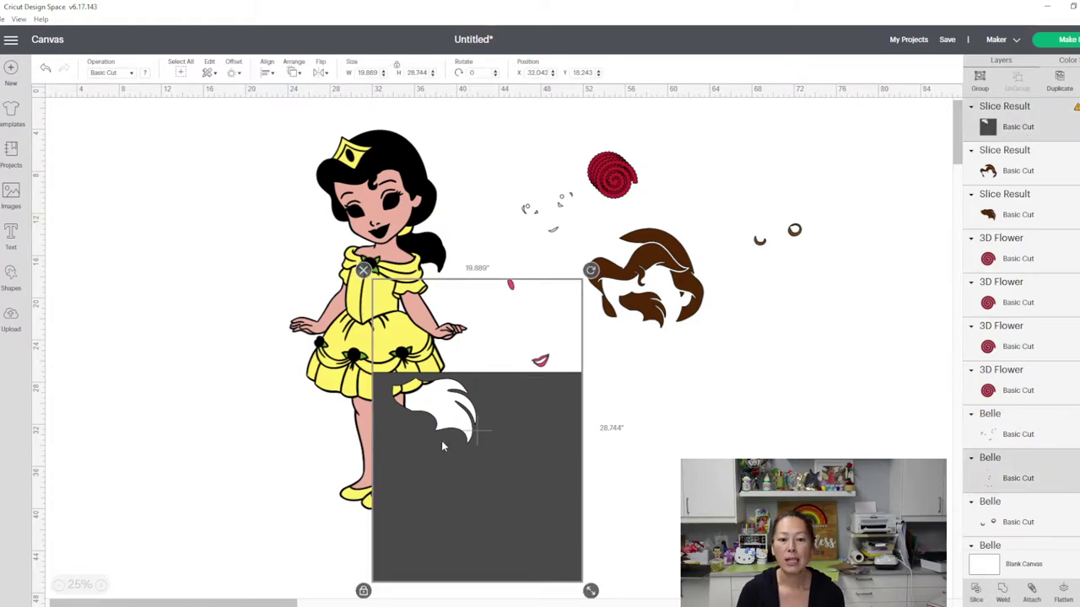
click(976, 594)
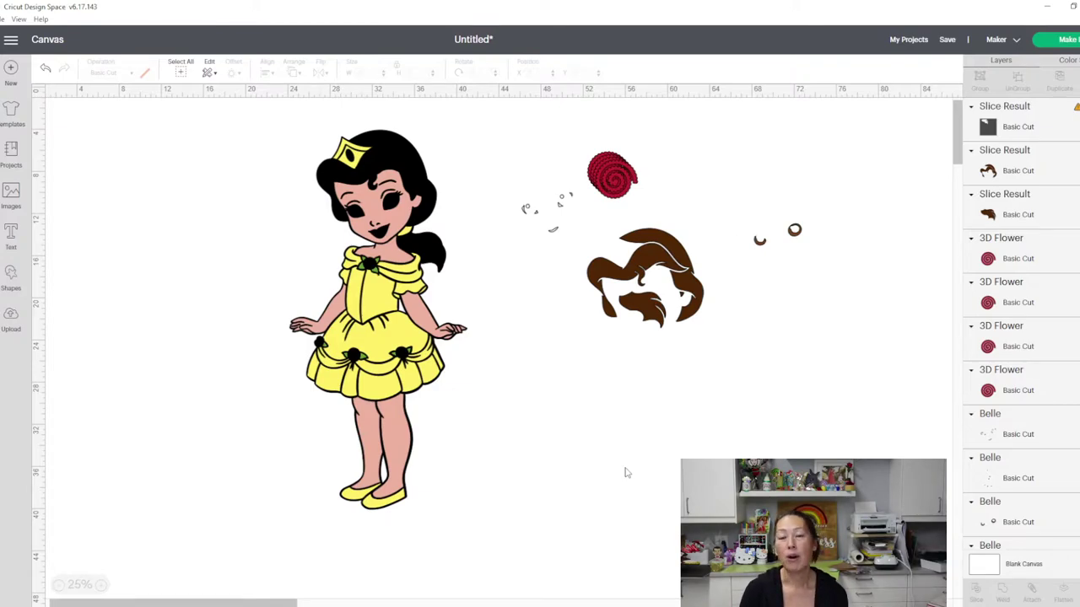
key(ctrl+y)
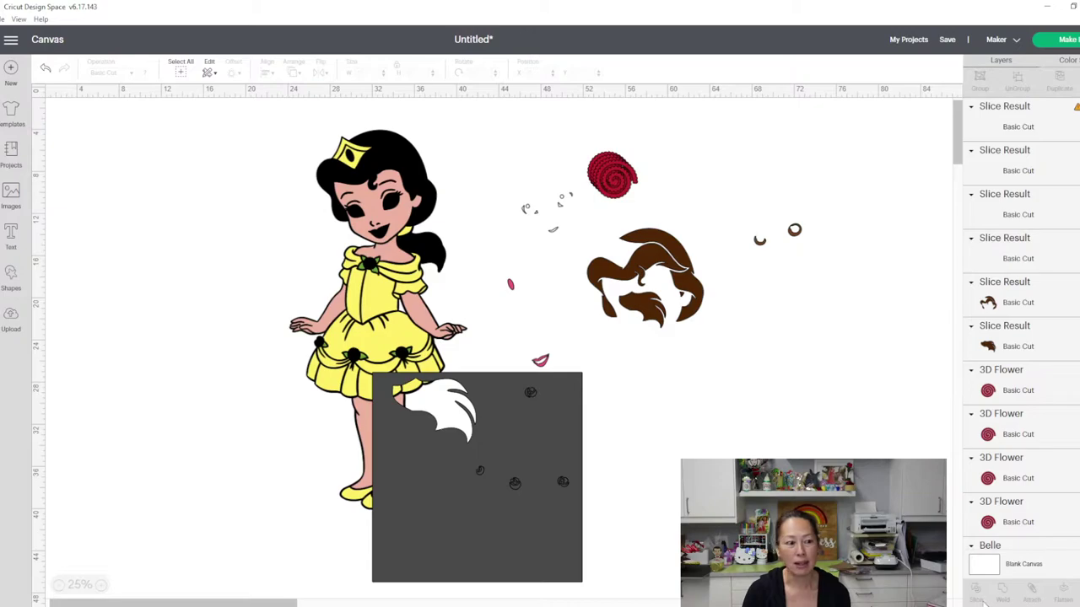
drag(528, 422, 857, 414)
drag(533, 395, 529, 435)
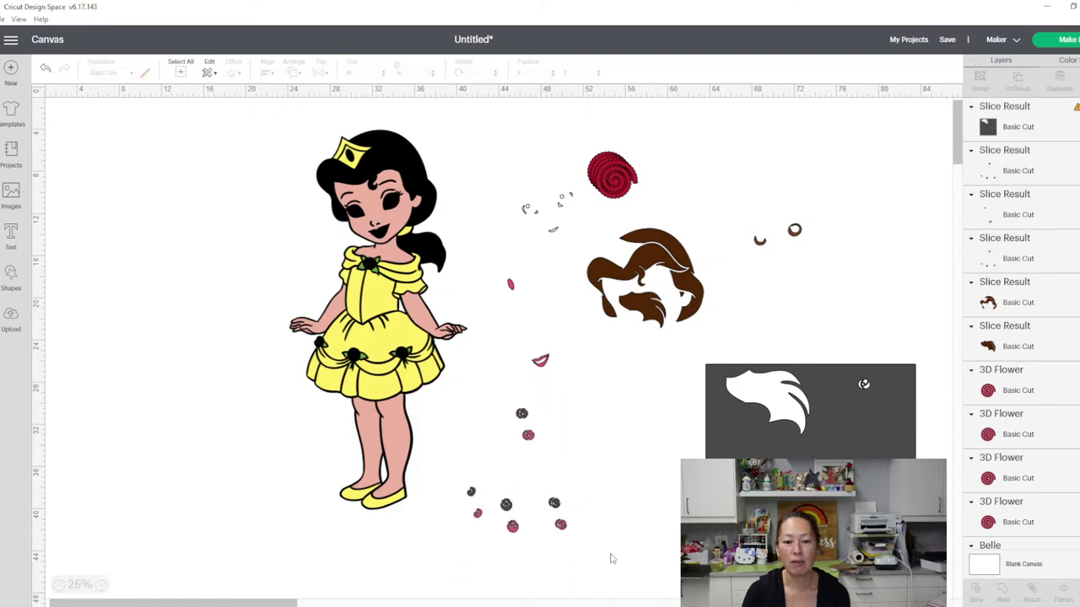
drag(611, 555, 536, 458)
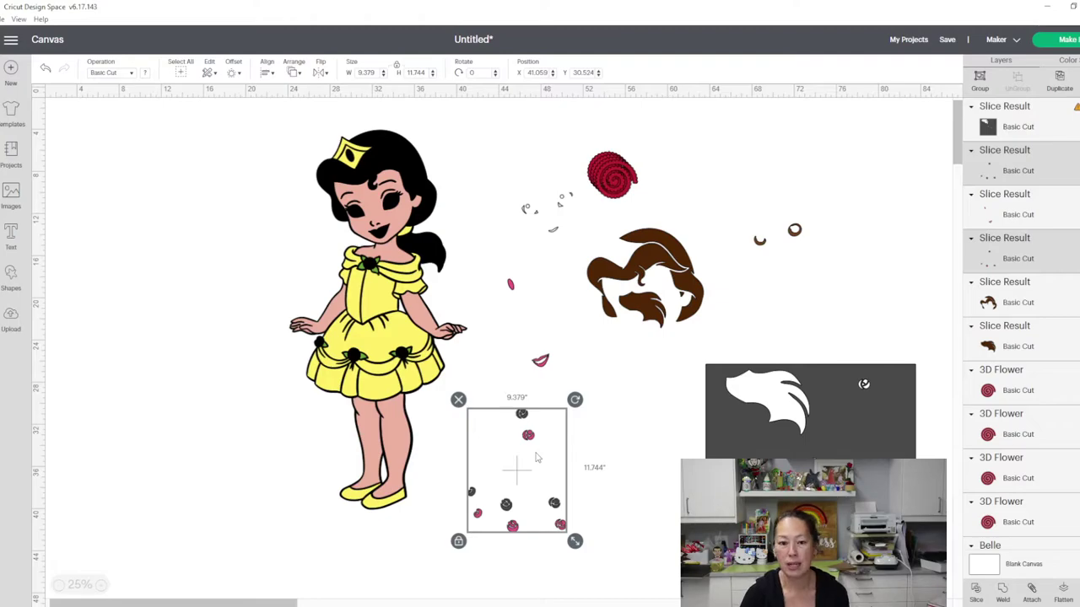
key(Delete)
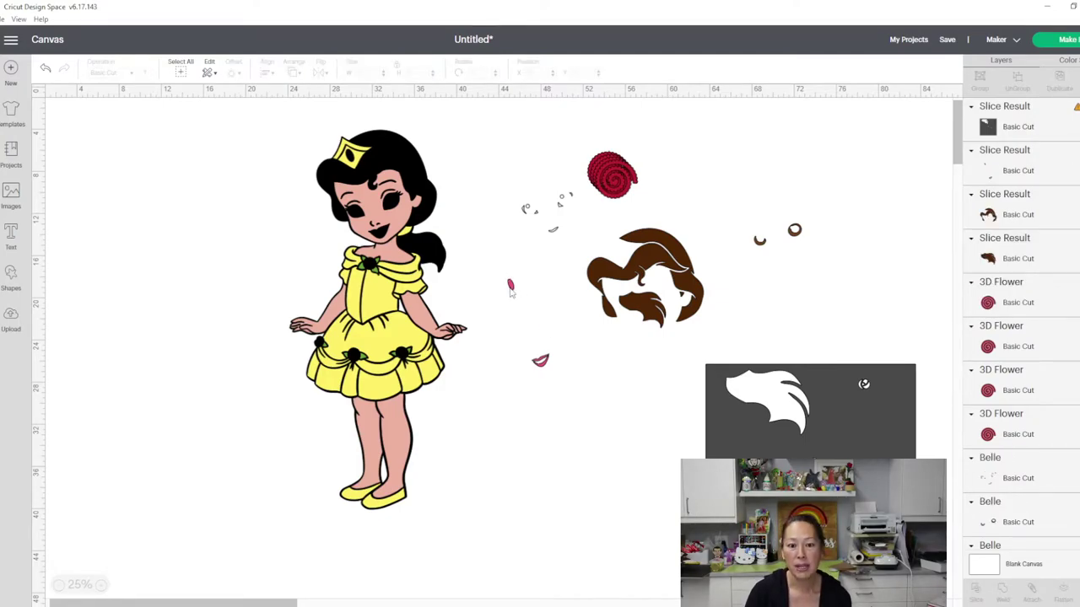
Step: Move the sliced square back left and pull the black lip outline away from the pink lips
drag(846, 380, 665, 317)
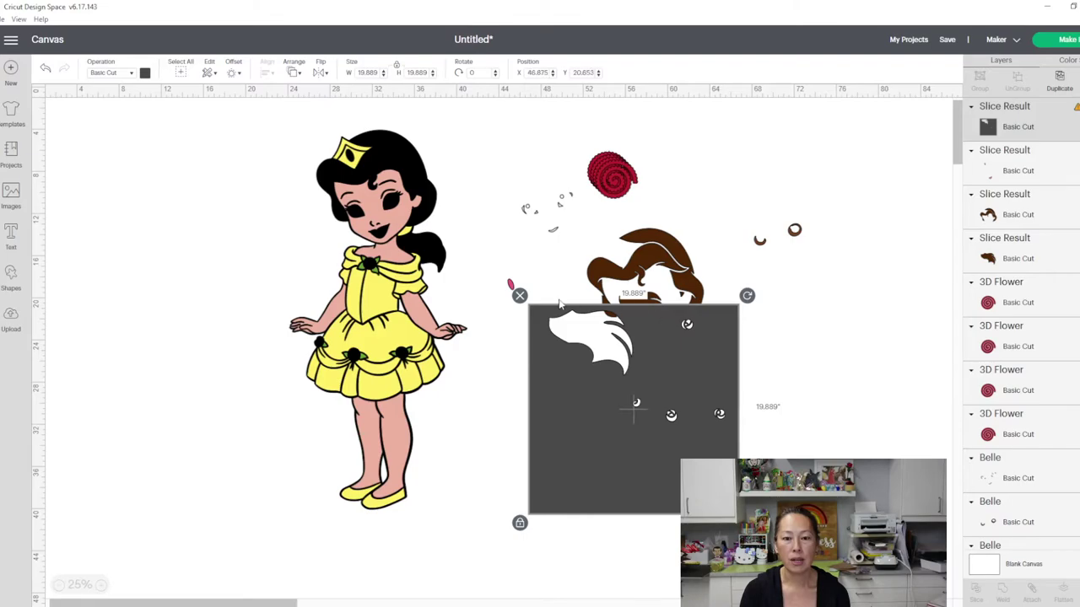
click(509, 357)
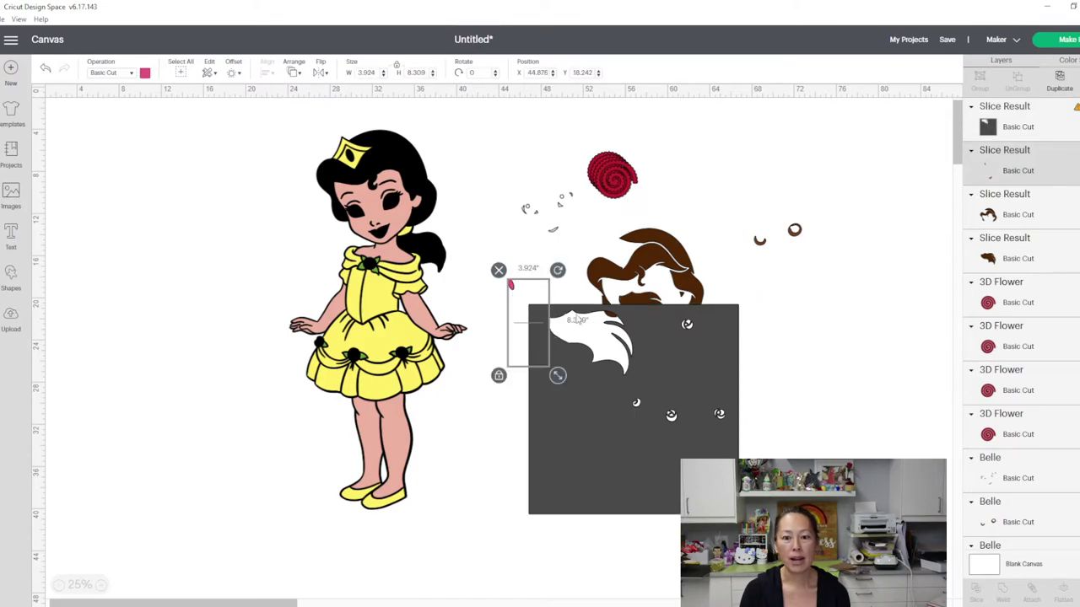
click(498, 316)
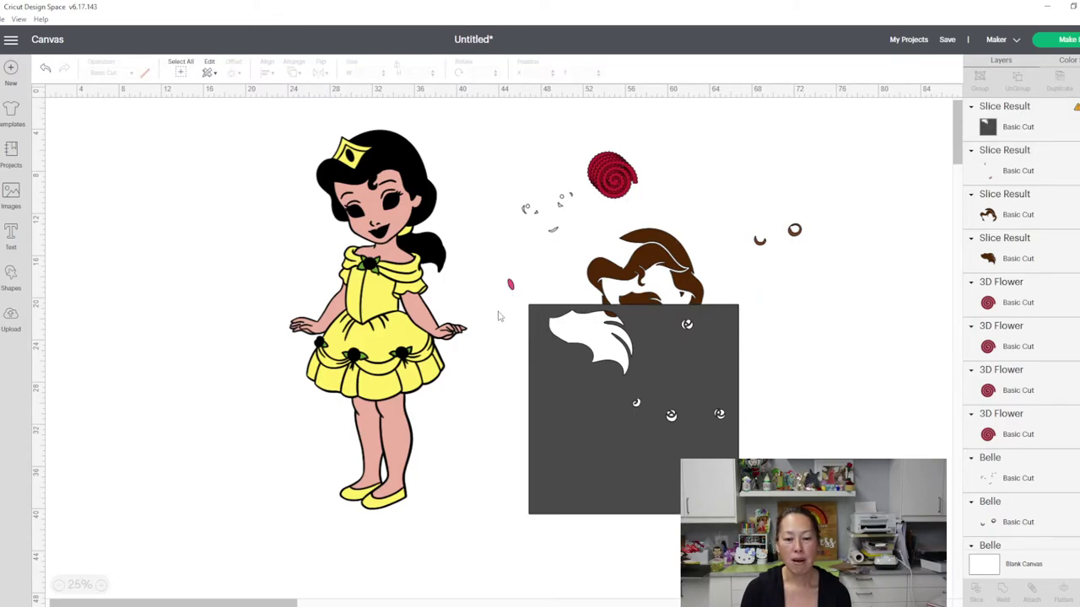
drag(497, 312, 549, 340)
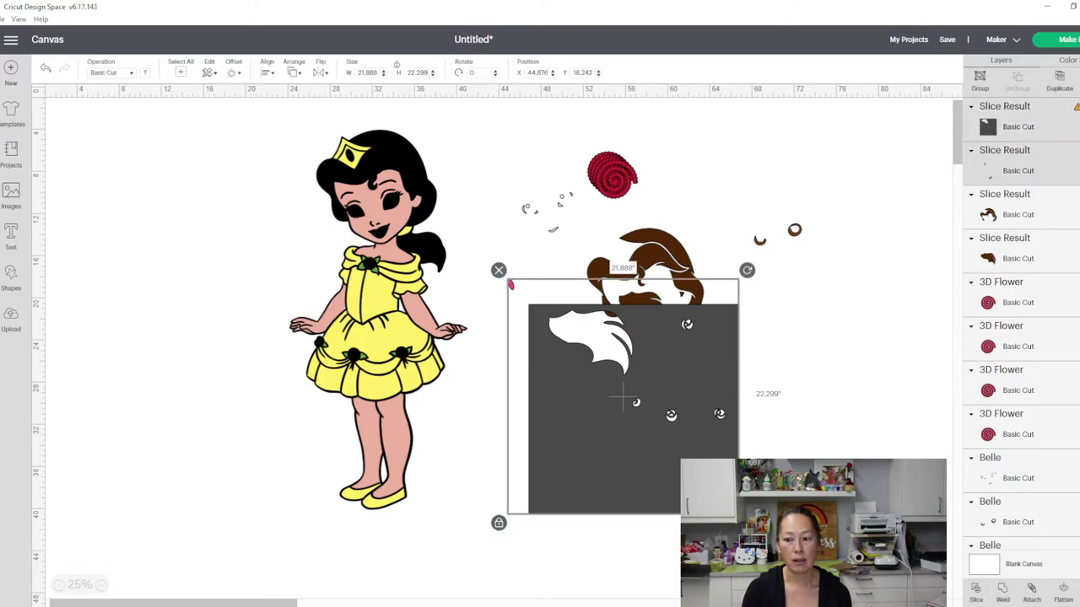
click(844, 540)
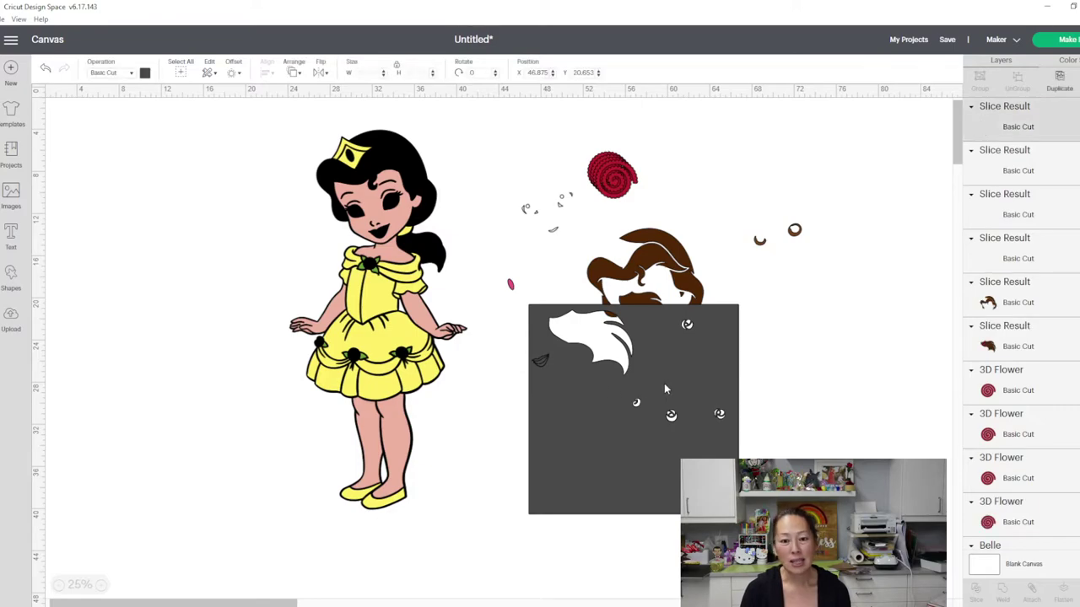
drag(541, 361, 550, 435)
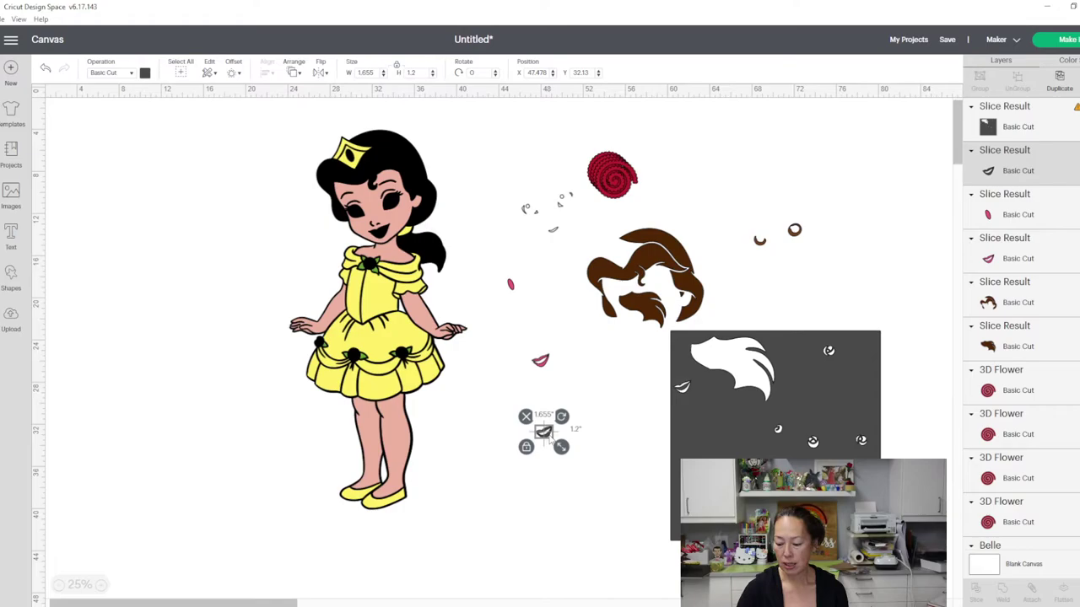
Step: Delete the black lip outline and recolour the small pink slice piece red
key(Delete)
click(511, 287)
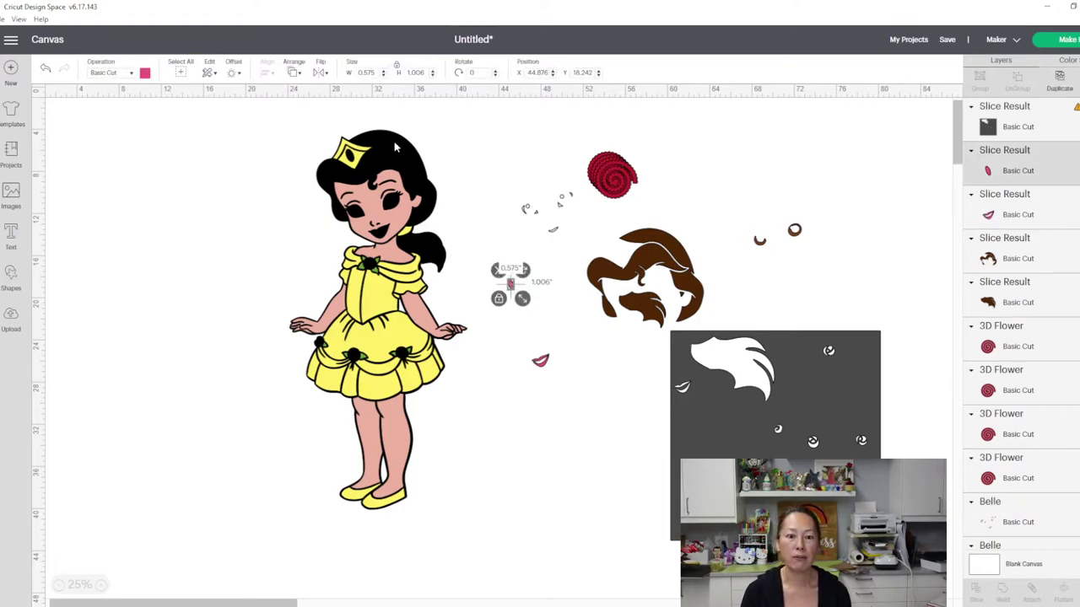
click(145, 73)
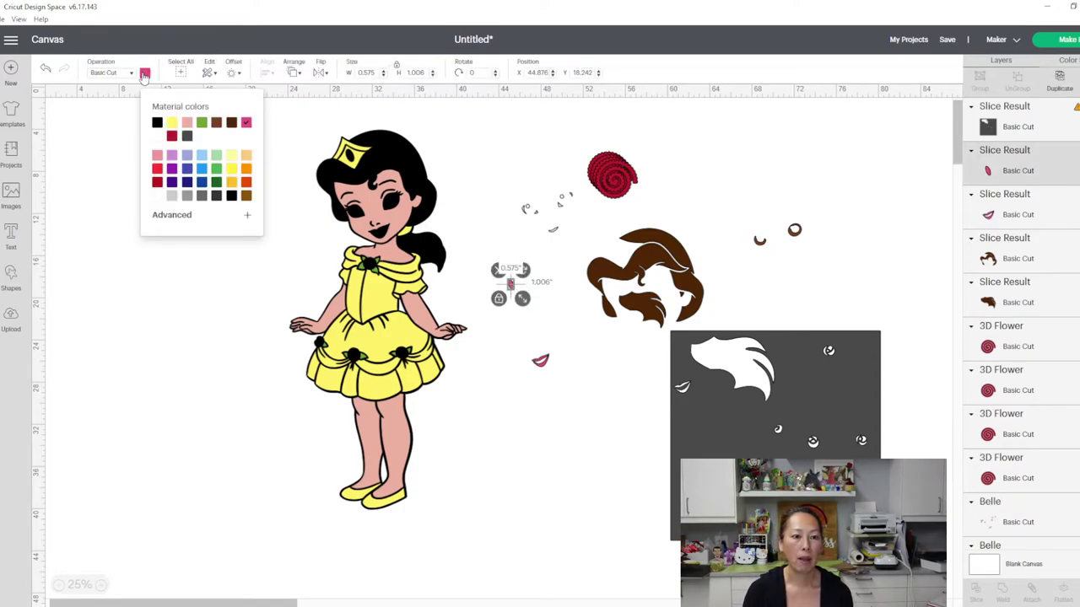
click(157, 169)
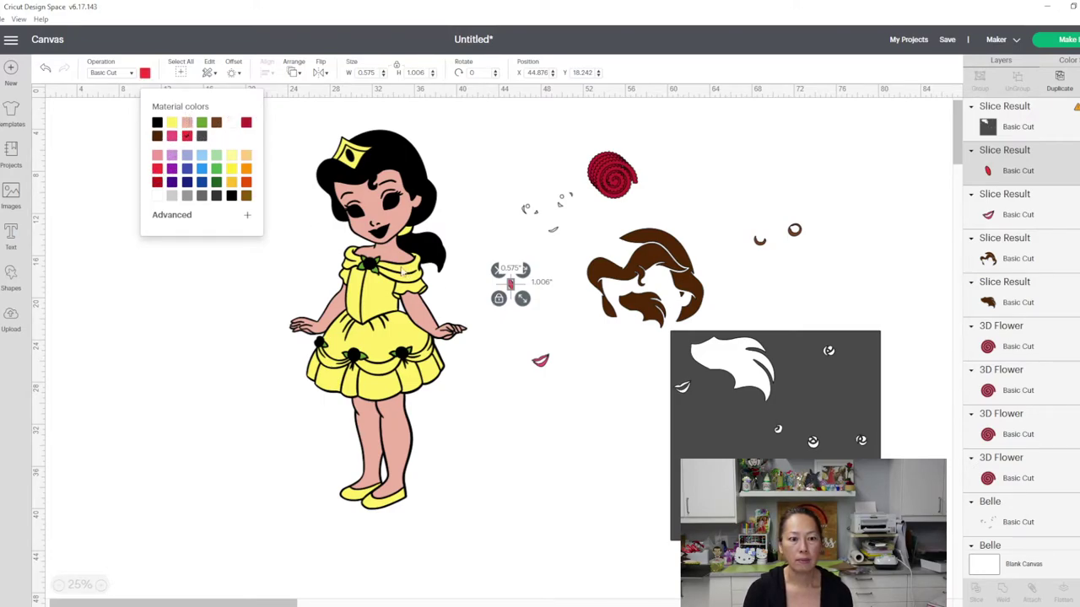
Step: Move the lips up beside the red slice piece
click(493, 335)
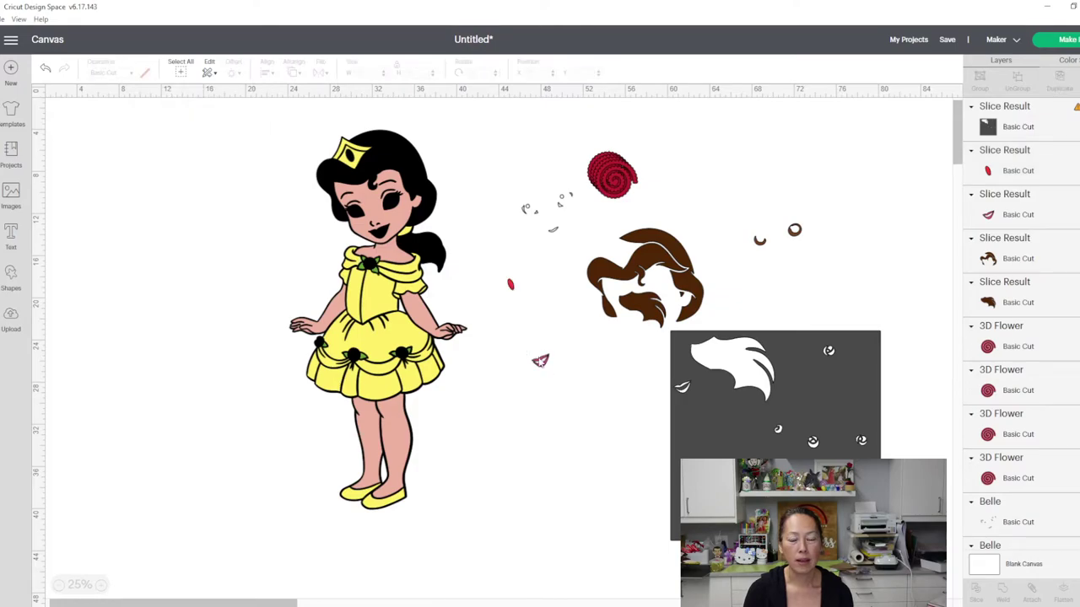
click(540, 361)
drag(540, 360, 535, 295)
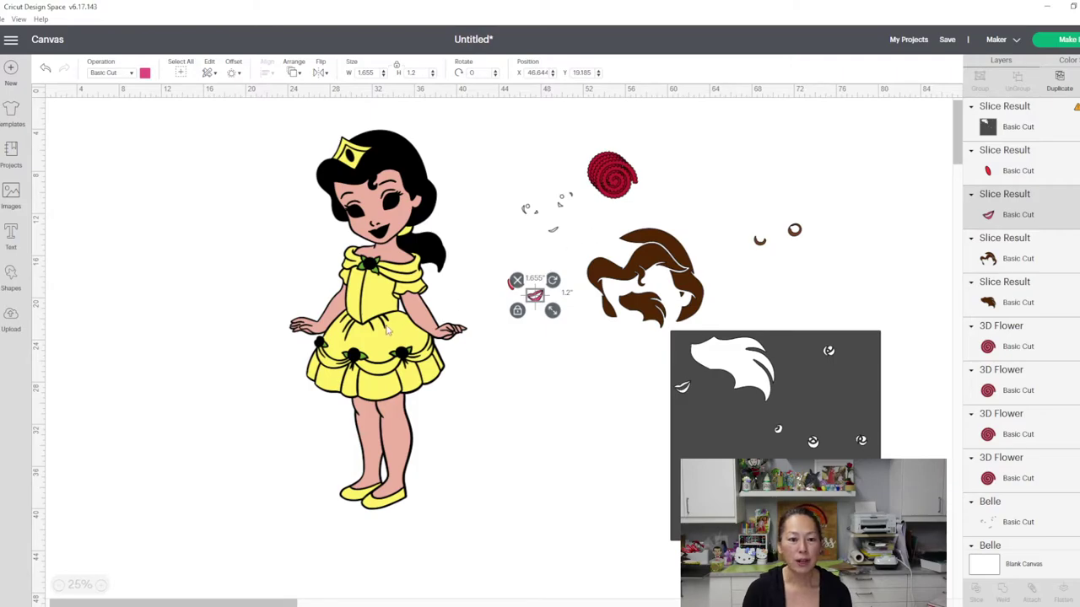
Step: Pull Belle's yellow crown, dress and shoes off the figure, undoing a failed slice
click(371, 156)
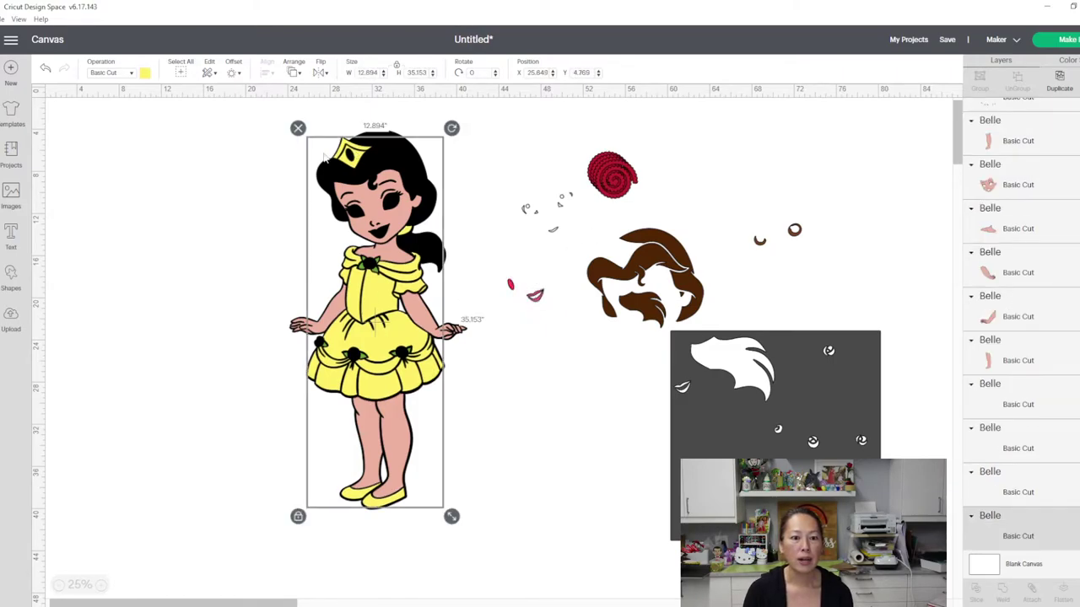
drag(371, 156, 517, 173)
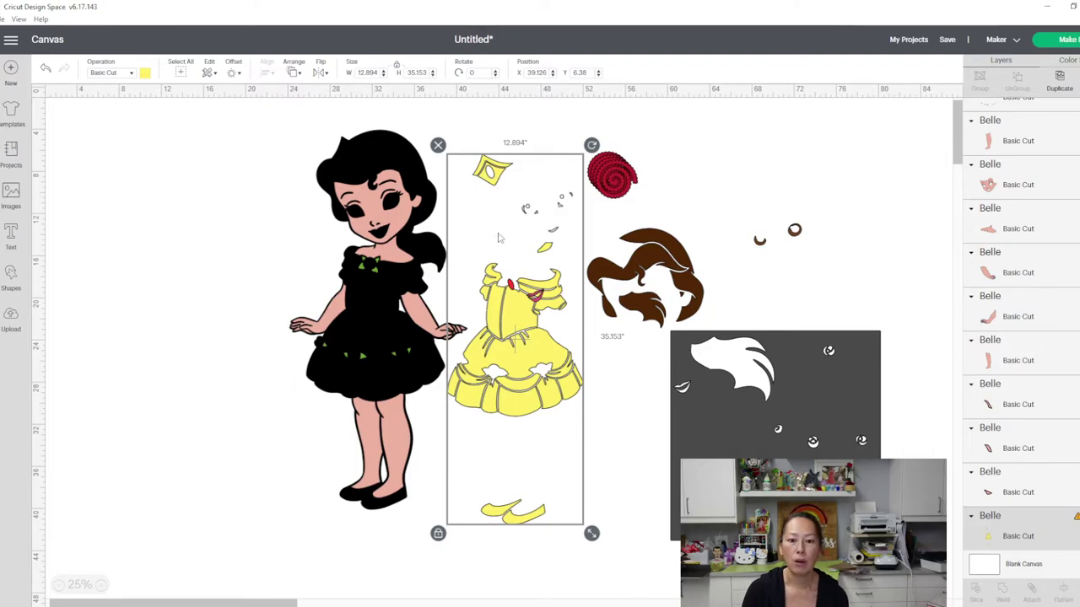
drag(538, 328, 622, 577)
drag(770, 527, 647, 433)
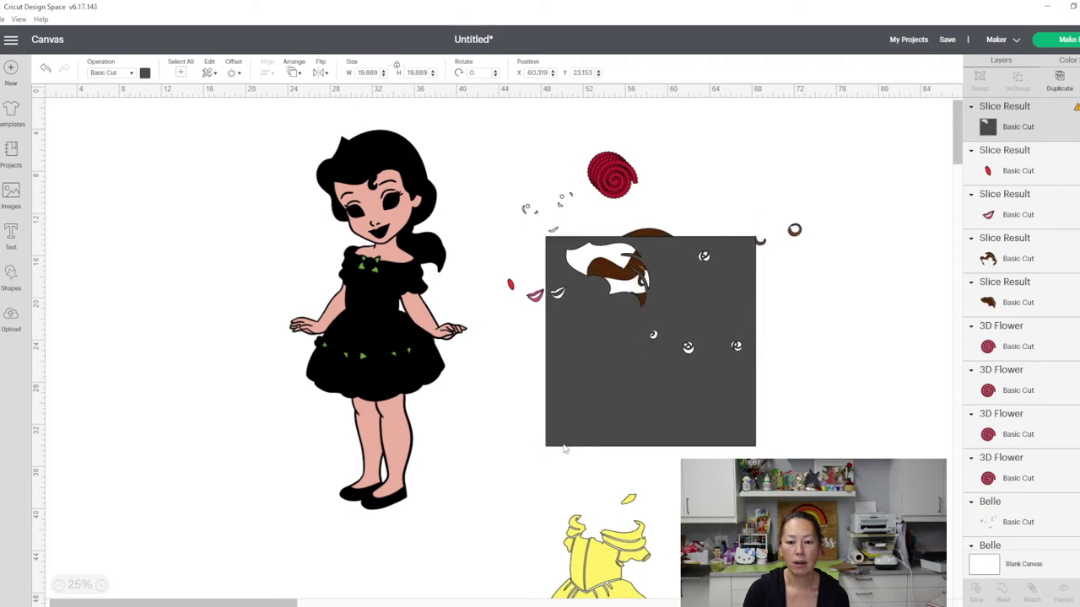
click(517, 432)
drag(518, 432, 623, 449)
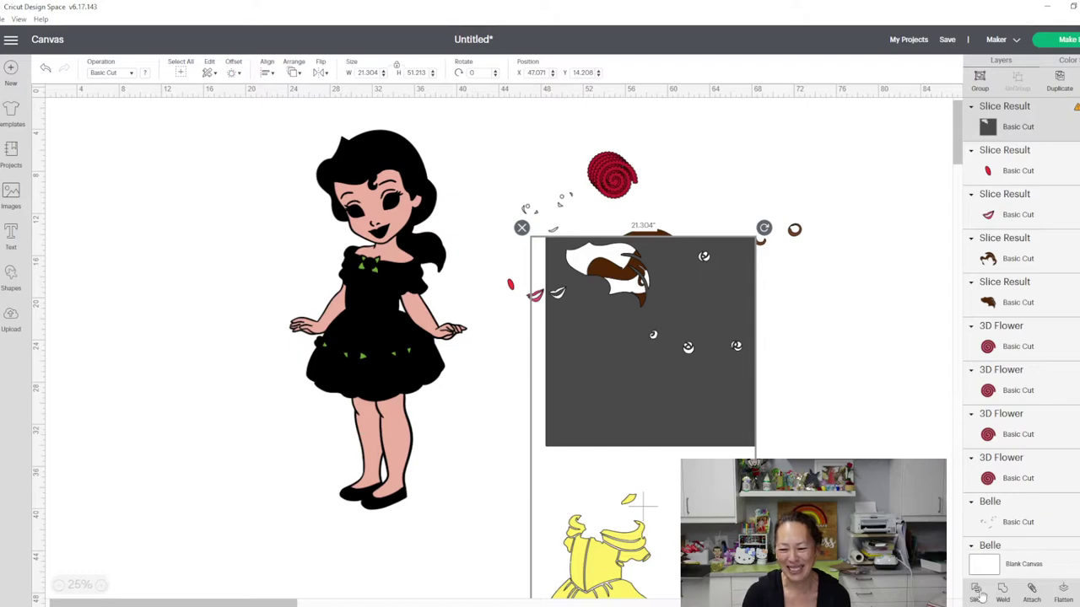
click(515, 460)
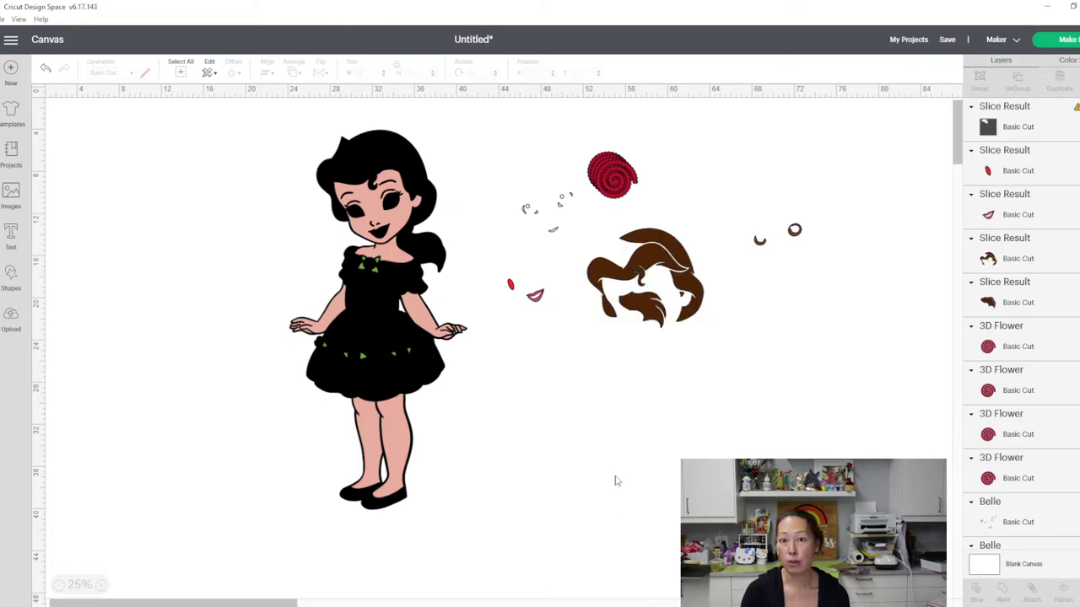
key(ctrl+z)
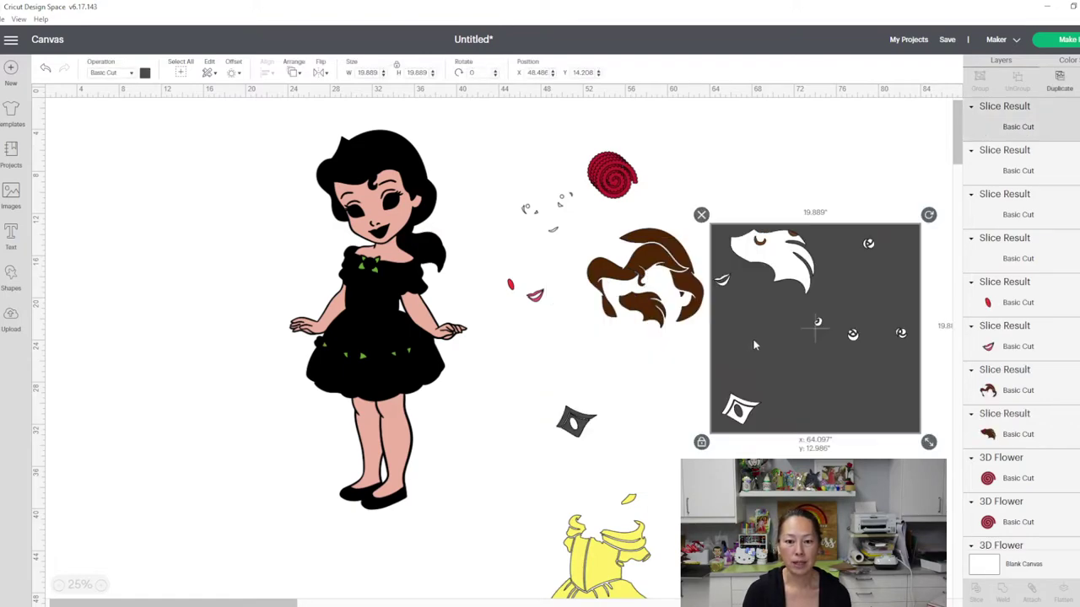
Step: Shift the grey square right and delete the grey diamond scrap
drag(738, 350, 915, 333)
drag(584, 419, 509, 437)
key(Delete)
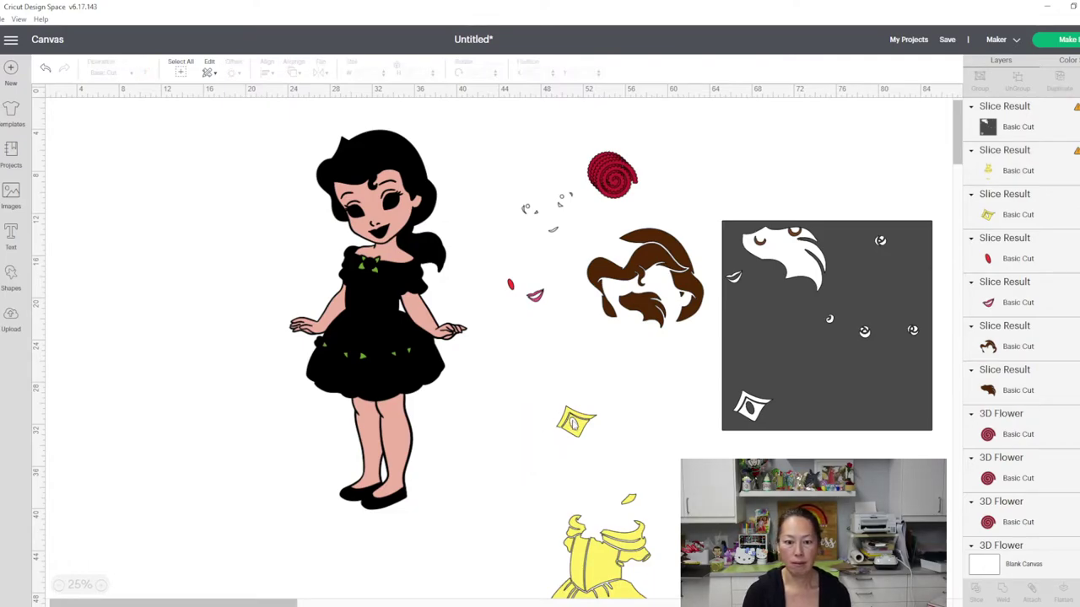
Step: Recolour the small yellow slice piece light yellow and move it up near the red flower
click(575, 422)
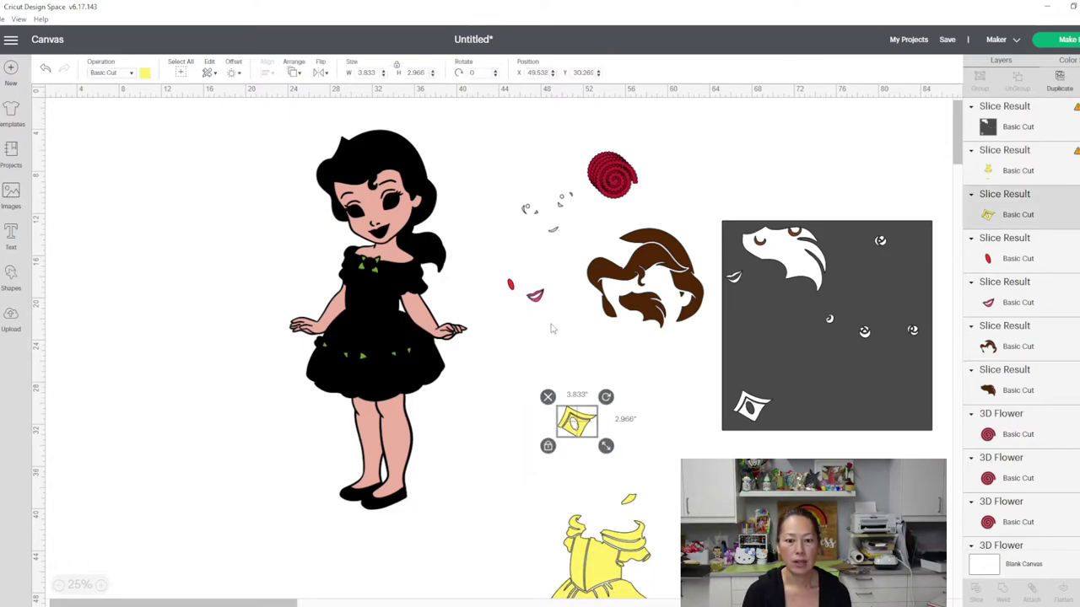
click(145, 73)
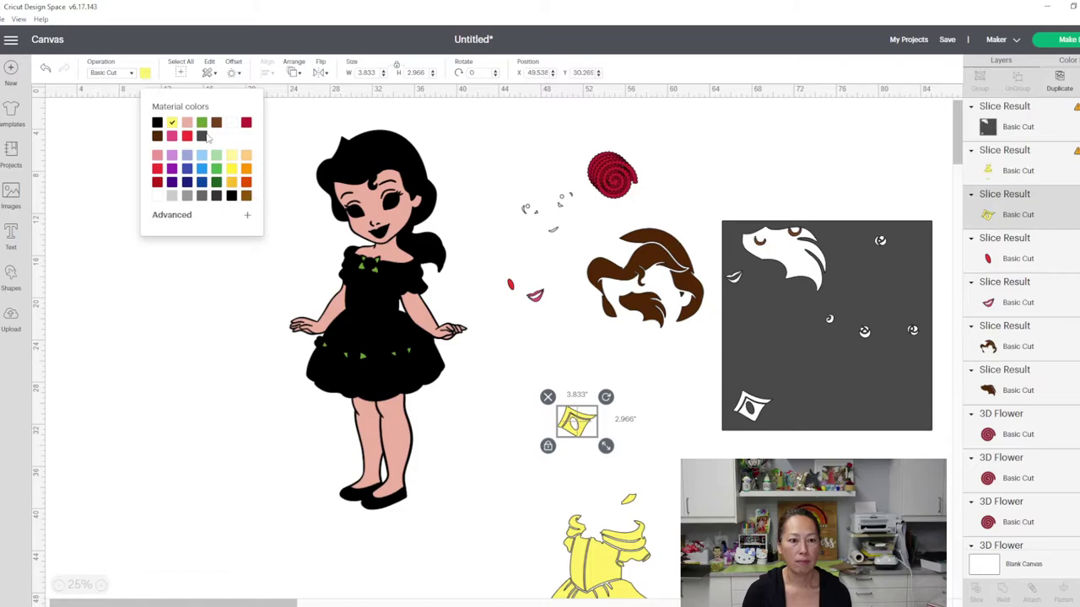
click(235, 157)
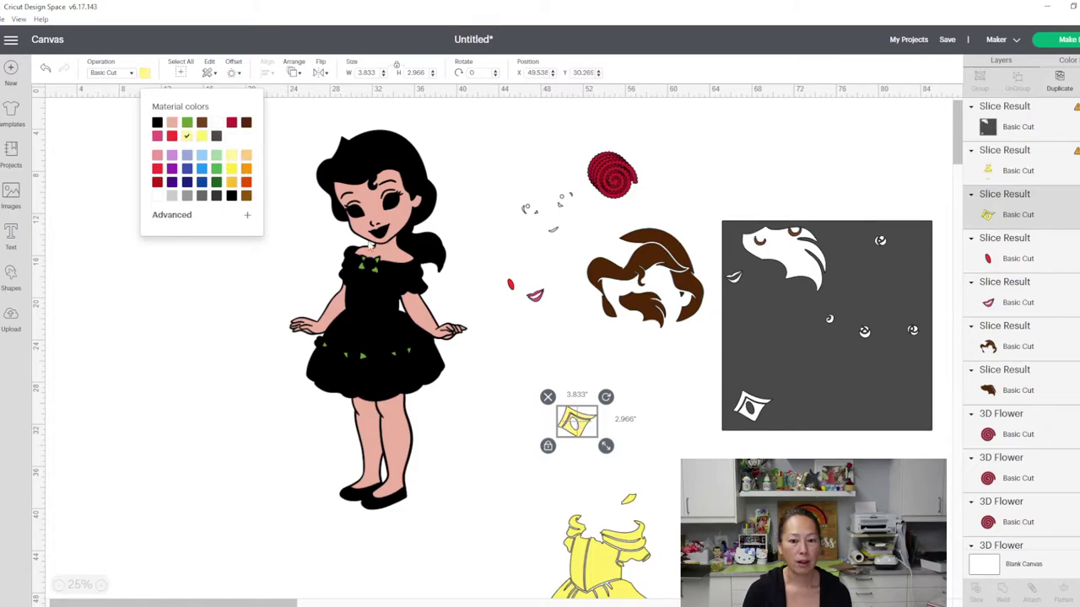
drag(574, 424, 536, 157)
Step: Move the yellow dress up under the hair and the grey square down-left
click(623, 547)
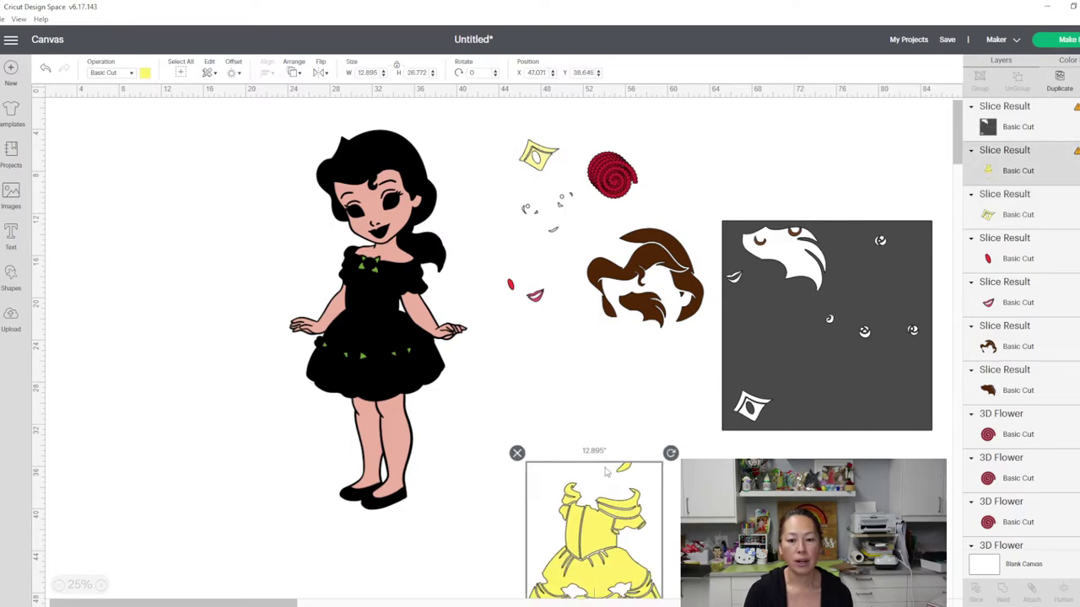
drag(623, 546, 564, 296)
drag(827, 325, 571, 529)
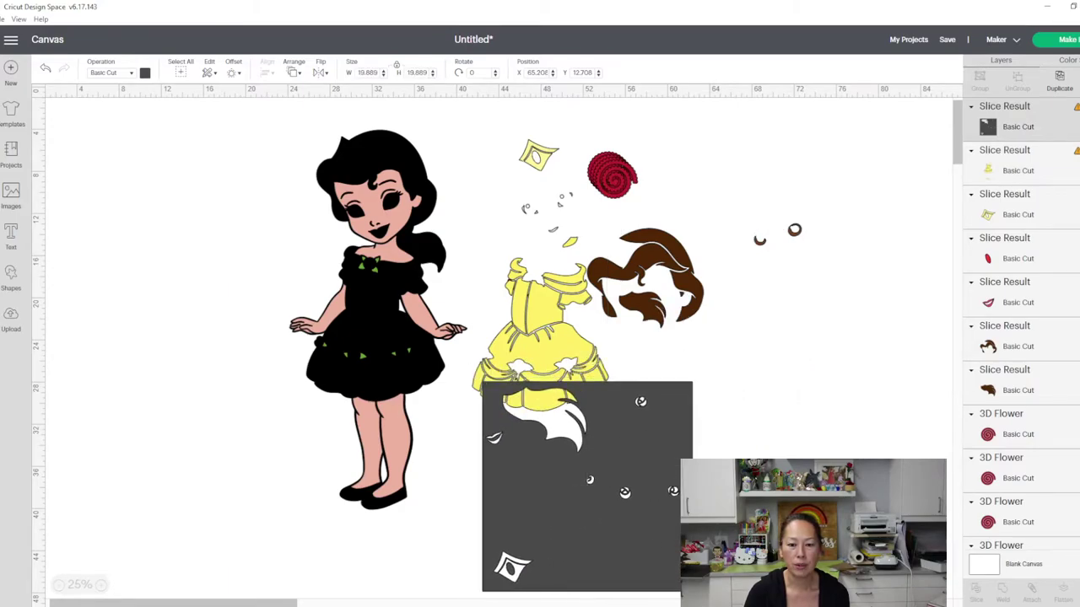
Step: Move the black silhouette layer off to the left and the grey slice piece onto the hair
drag(700, 531, 507, 468)
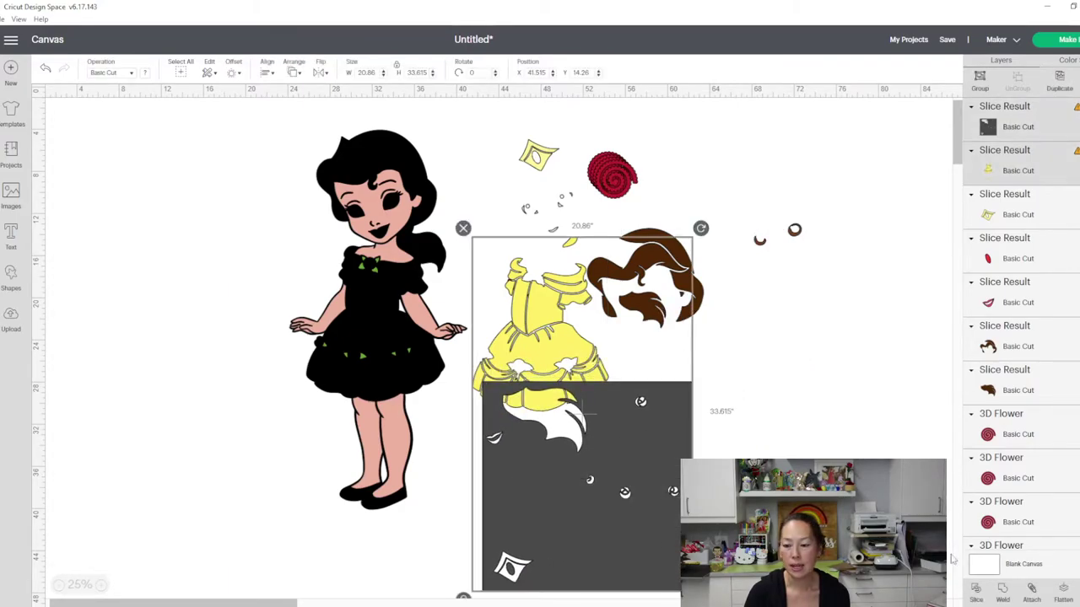
click(809, 388)
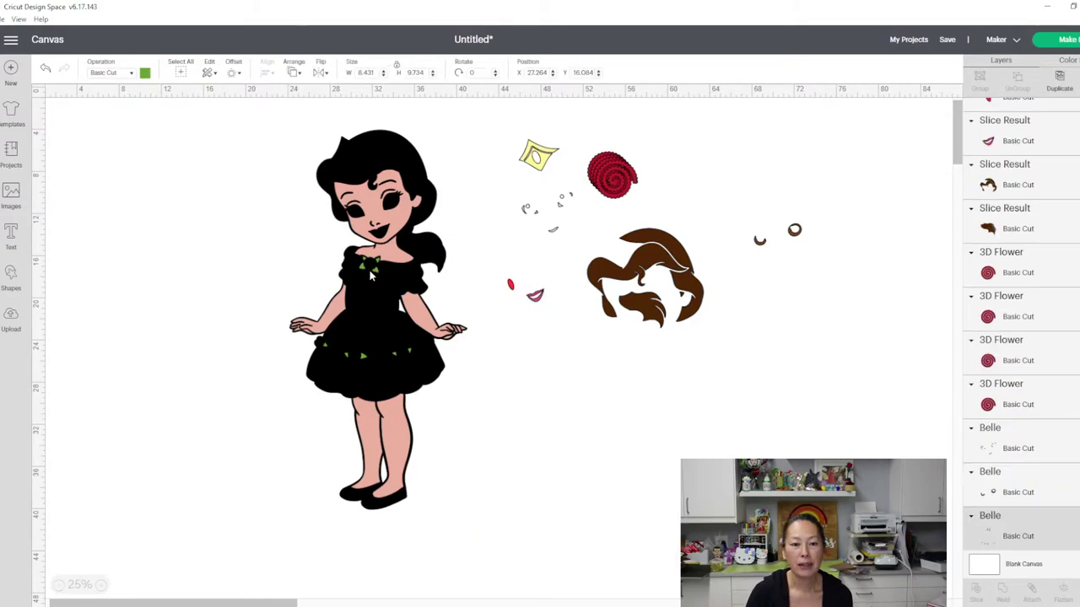
drag(364, 270, 170, 230)
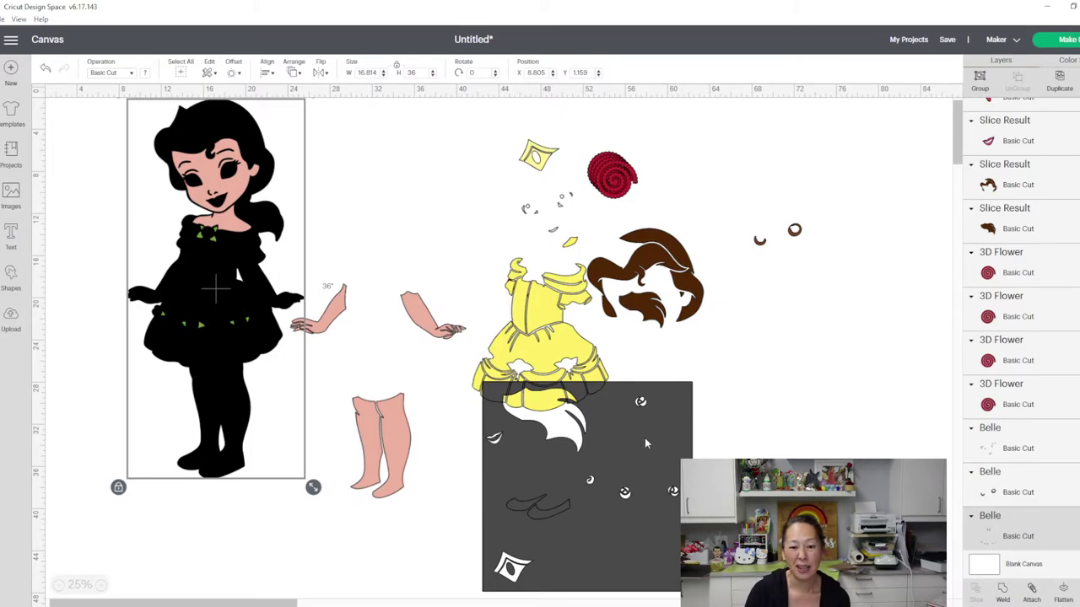
drag(555, 470, 739, 354)
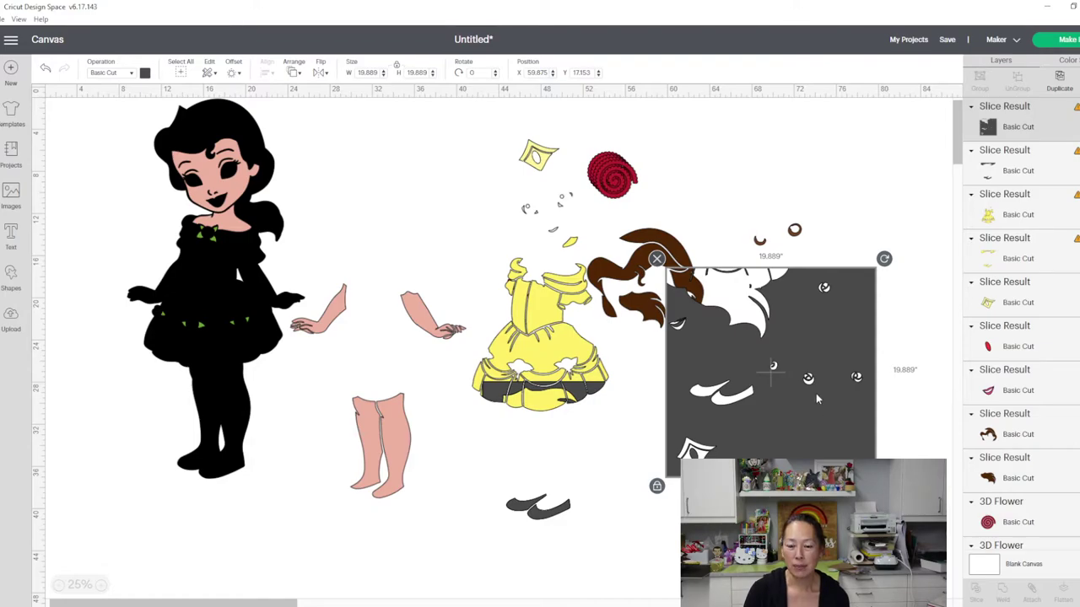
Step: Undo three times to reassemble Belle and remove the dress and grey slice pieces
click(46, 70)
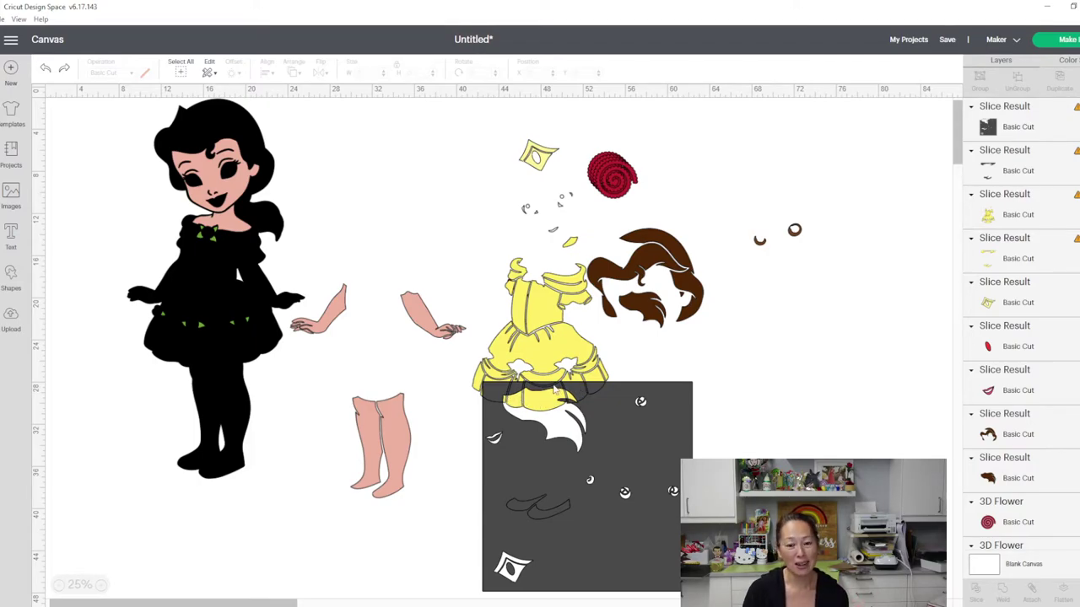
click(45, 73)
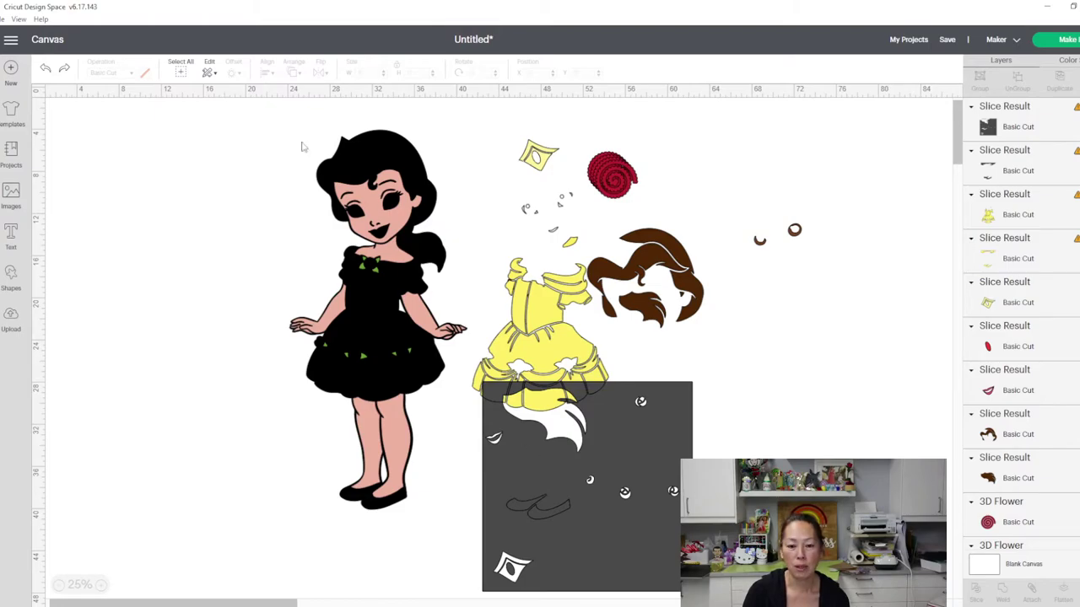
click(45, 69)
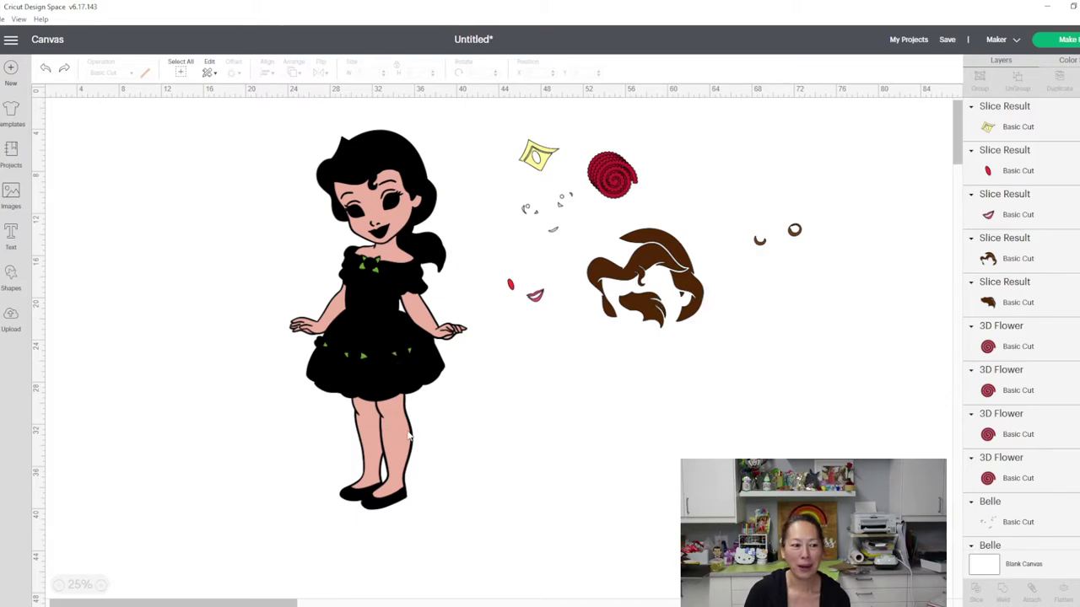
Step: Redo to restore the dress and grey slice block, then rotate and shift the block downward
click(45, 67)
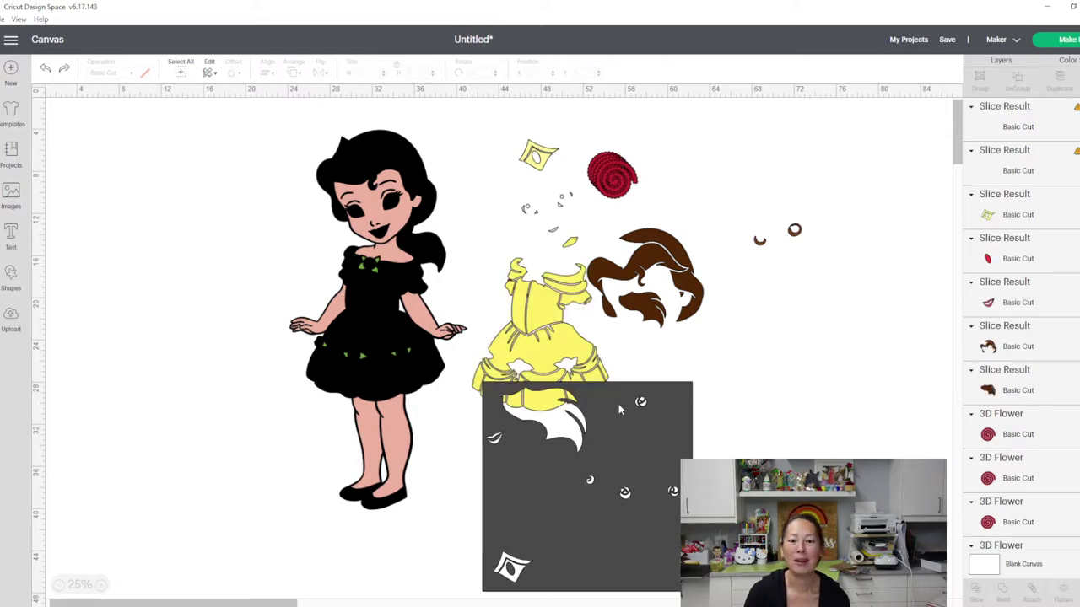
drag(604, 401, 688, 388)
drag(756, 297, 691, 319)
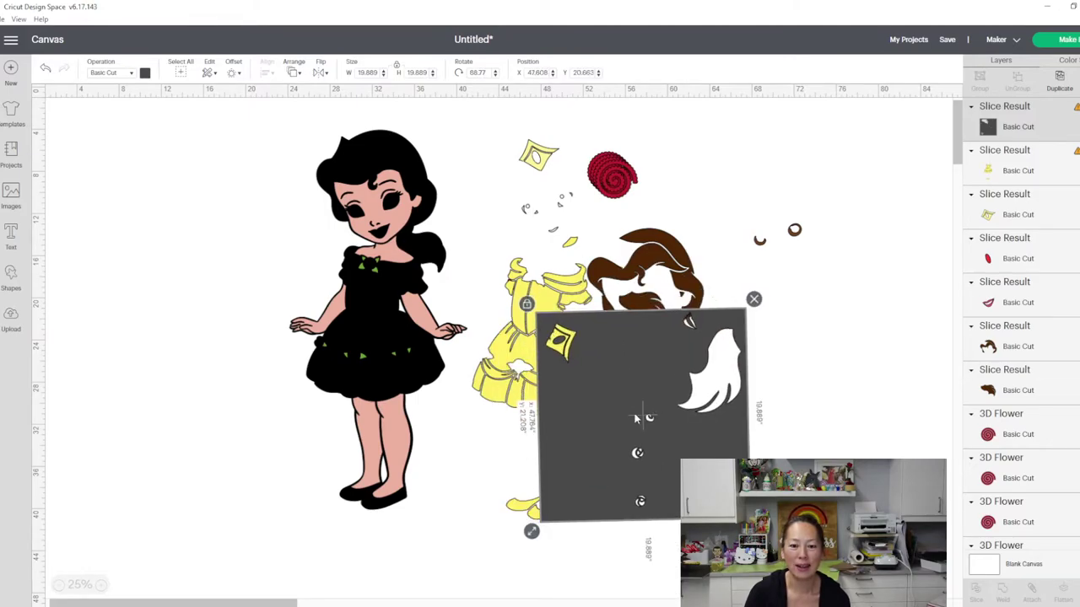
drag(632, 412, 528, 575)
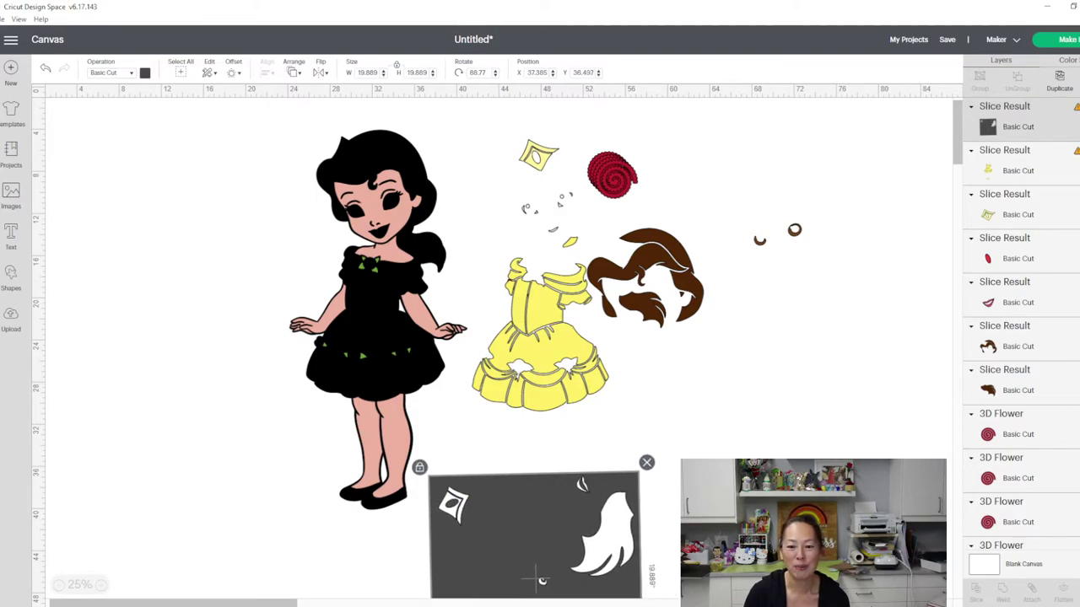
Step: Move the grey leftover slice piece away to the right, clear of the grey shoes
click(668, 505)
drag(668, 505, 520, 460)
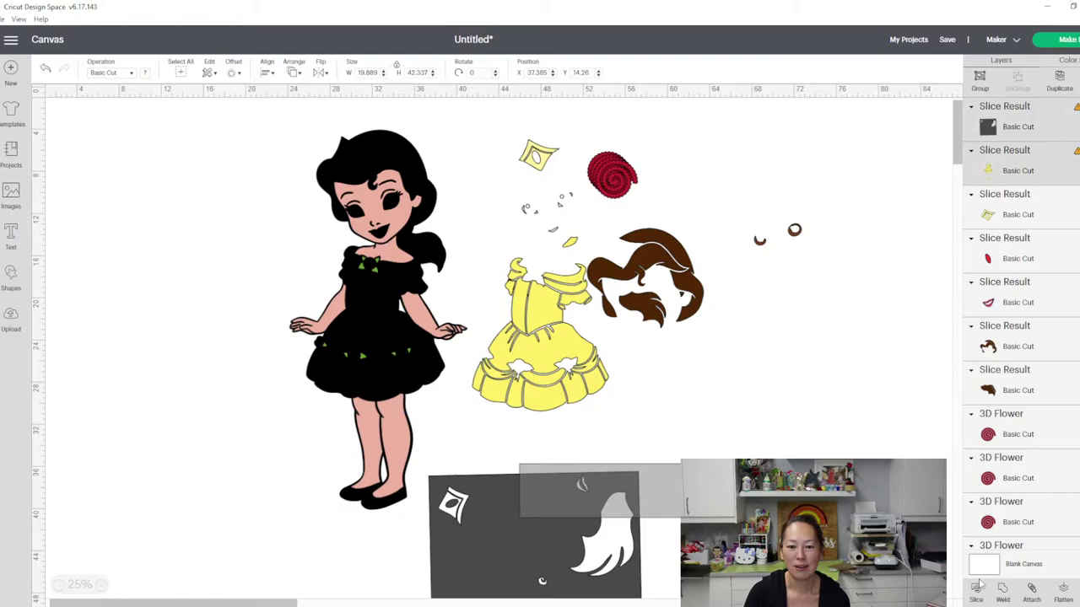
click(536, 461)
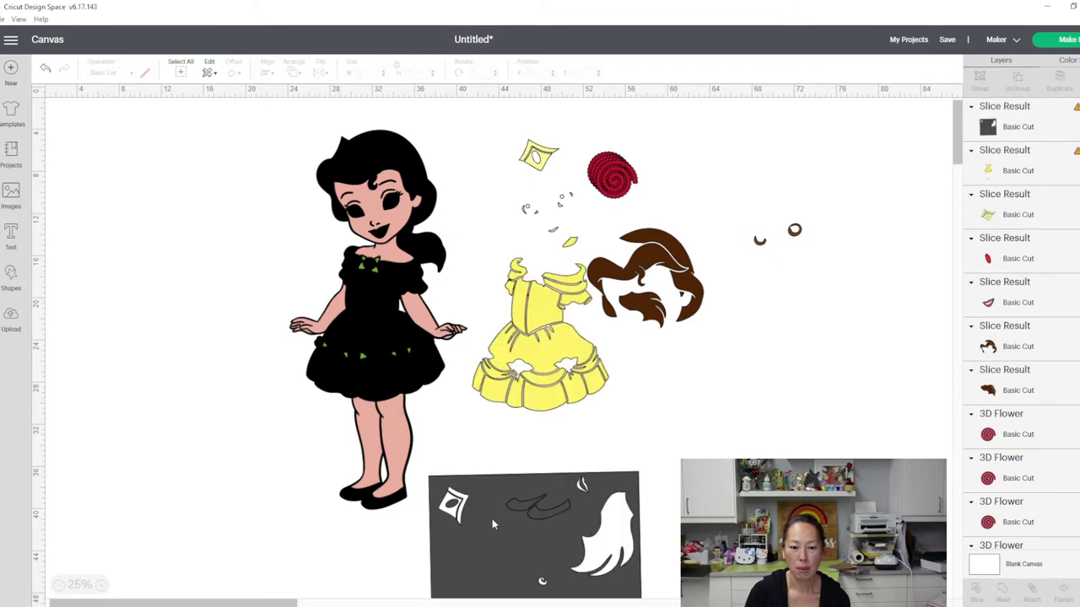
drag(471, 530, 751, 441)
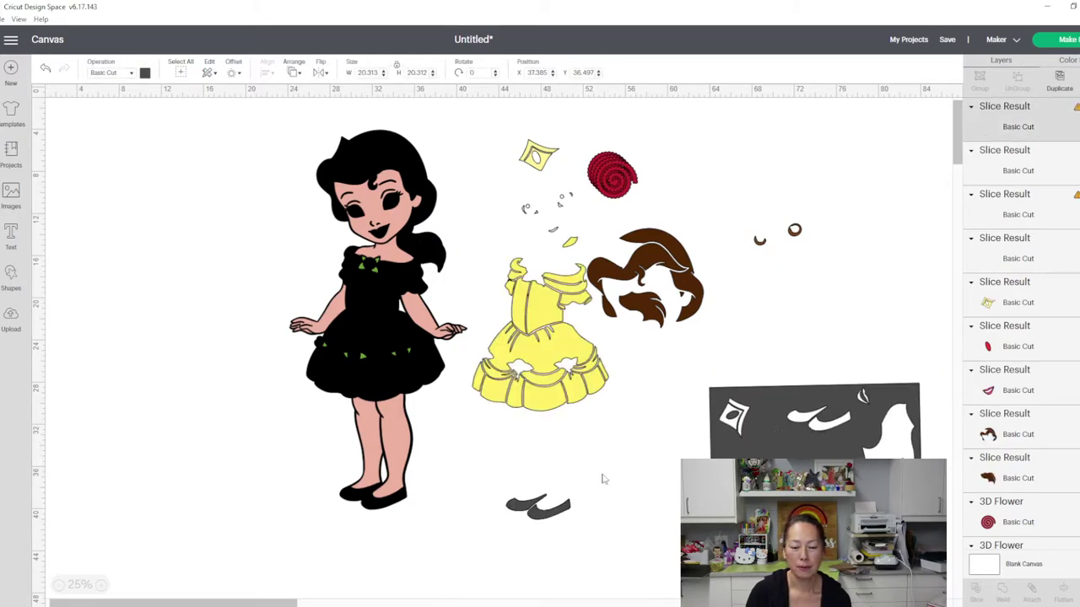
Step: Delete the grey shoe copy and move the yellow shoe up beside the red rose
drag(531, 523, 629, 452)
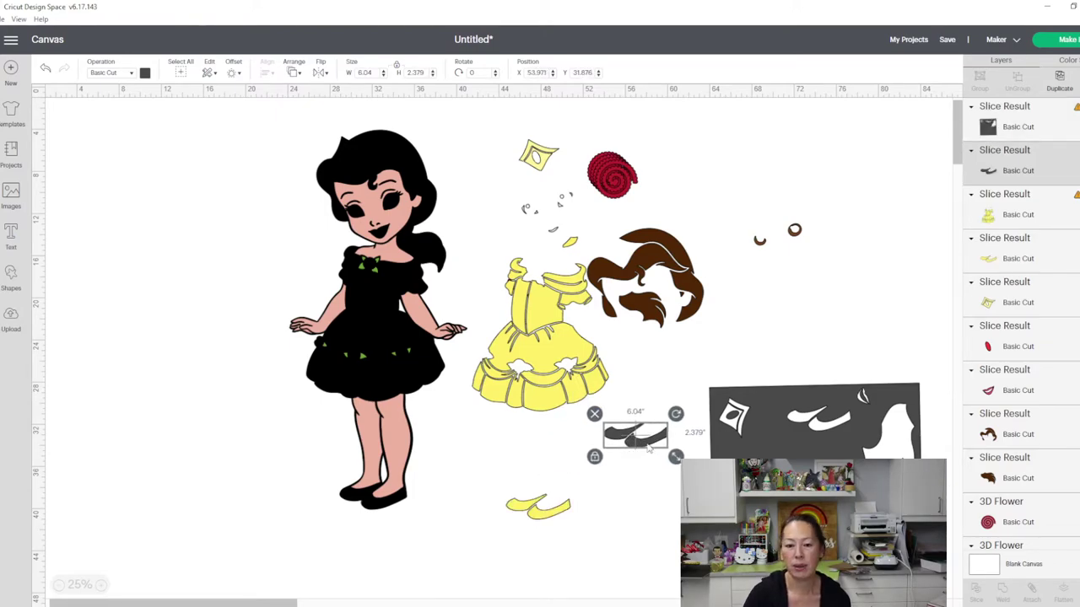
key(Delete)
click(561, 517)
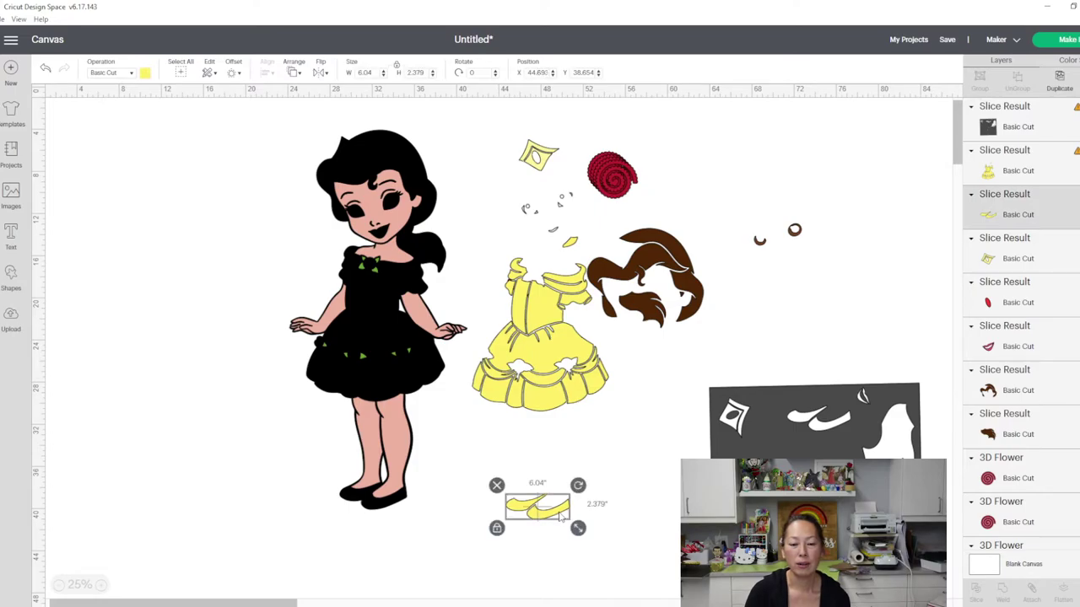
drag(561, 516, 699, 194)
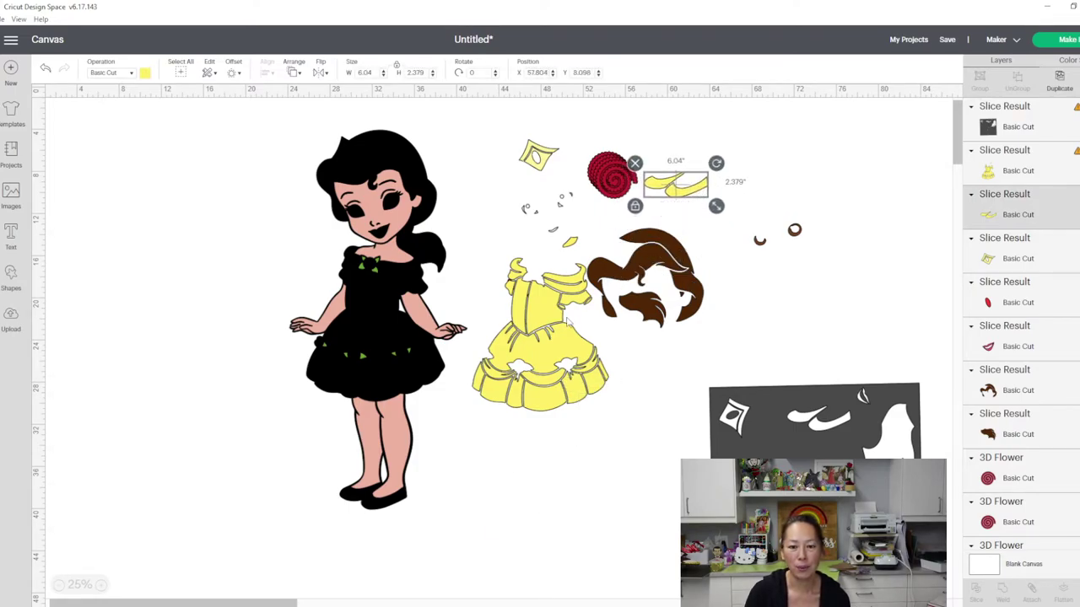
Step: Move the yellow dress lower and delete the dark grey leftover slice
click(567, 321)
drag(567, 324, 575, 421)
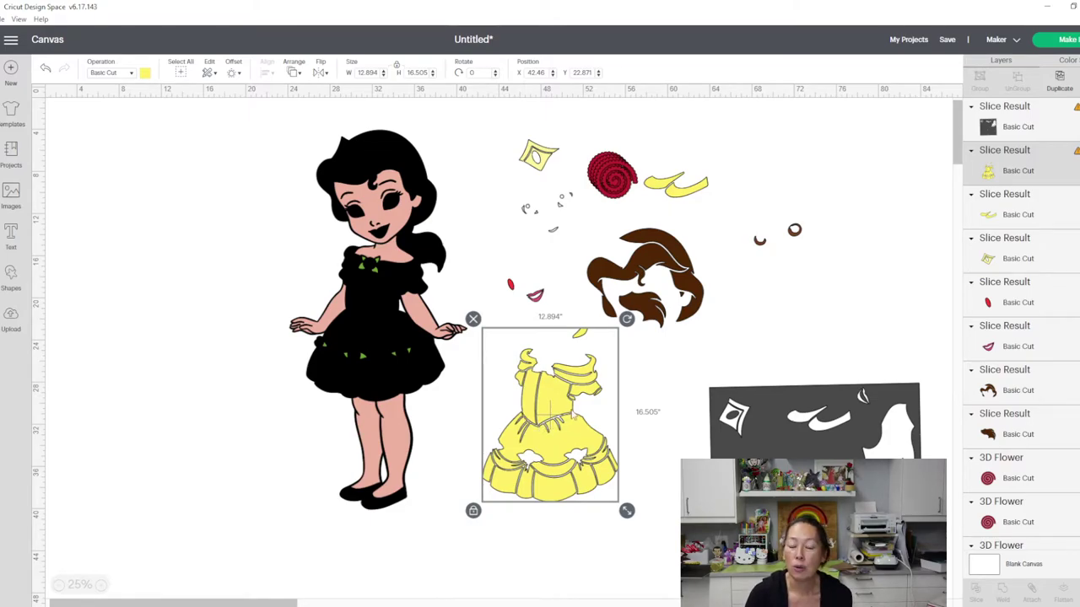
drag(775, 421, 765, 420)
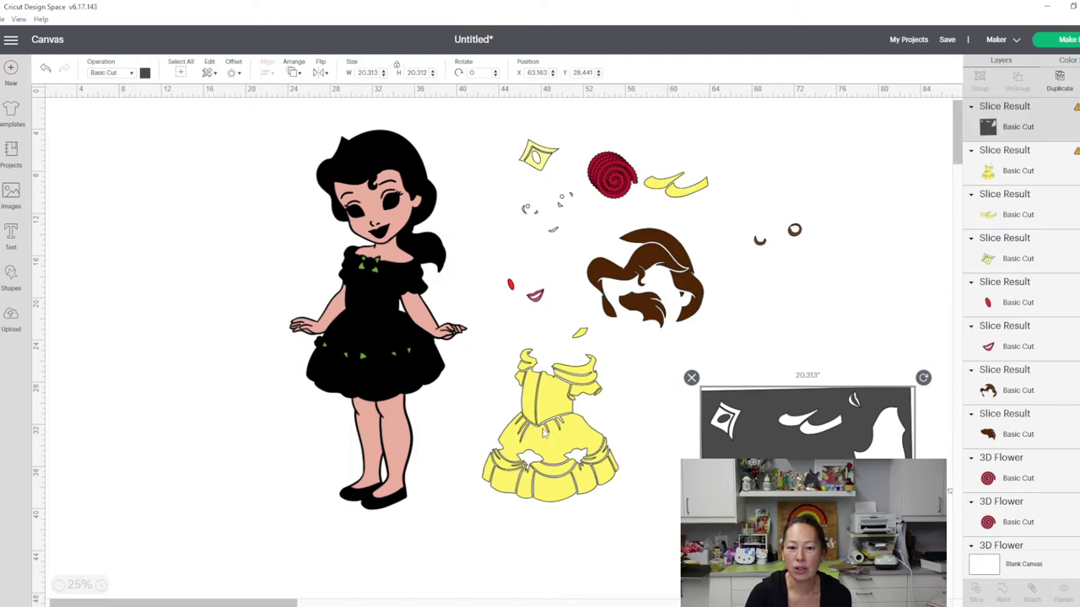
drag(765, 423, 520, 464)
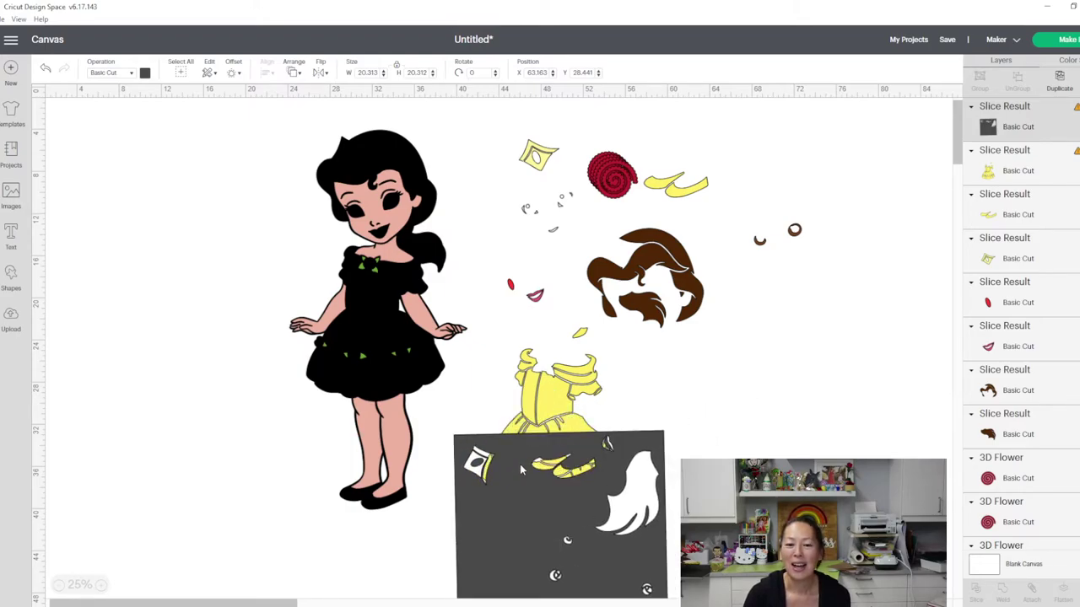
drag(519, 475, 722, 390)
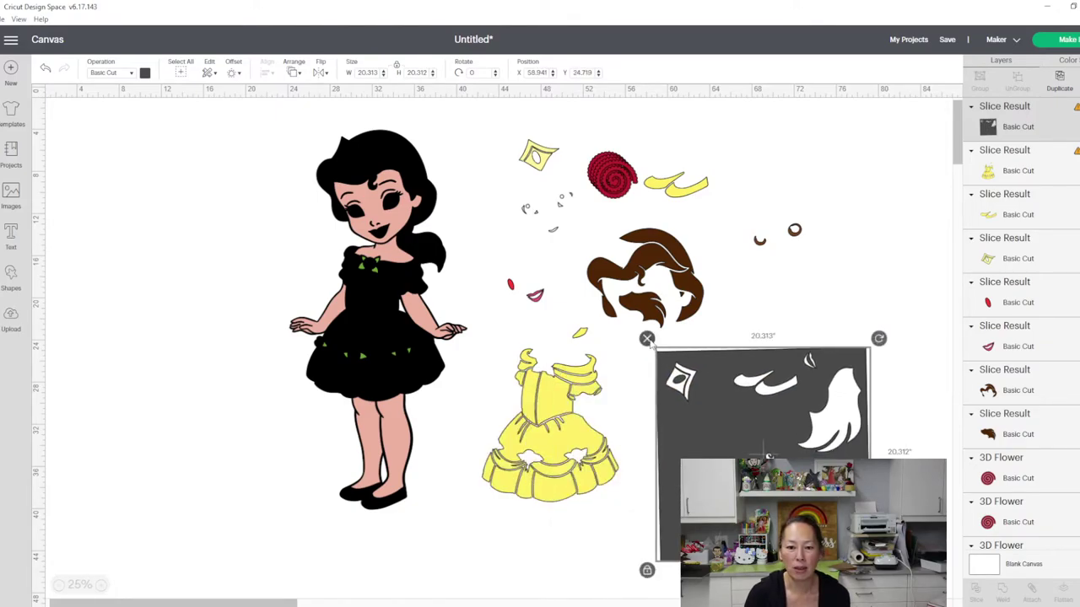
key(Delete)
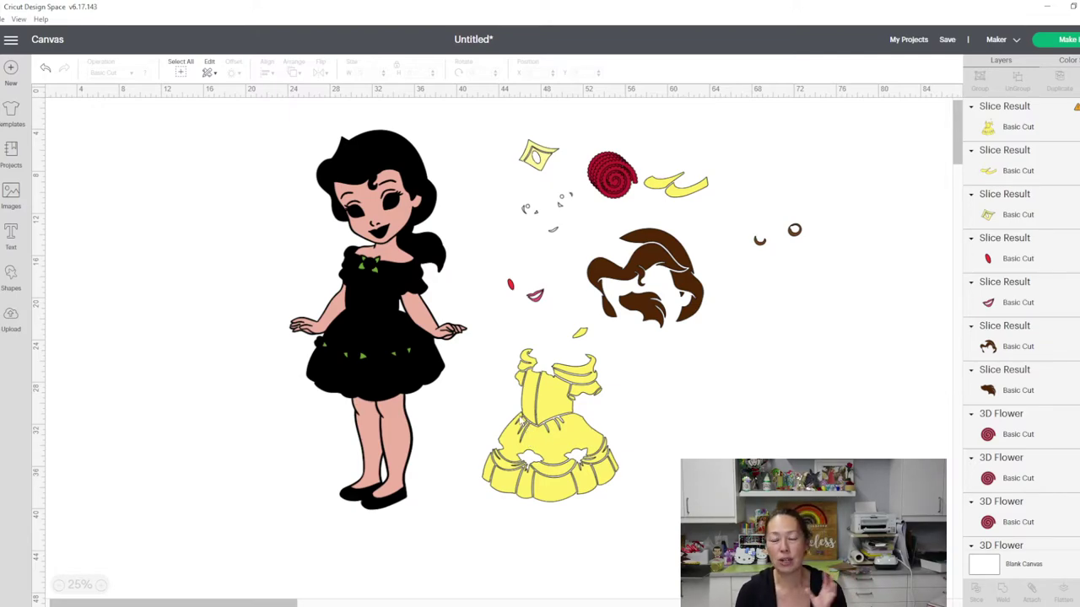
Step: Duplicate the yellow dress twice and move one copy to the right side
mouse_move(552, 439)
mouse_down()
mouse_move(526, 430)
mouse_move(540, 439)
mouse_up()
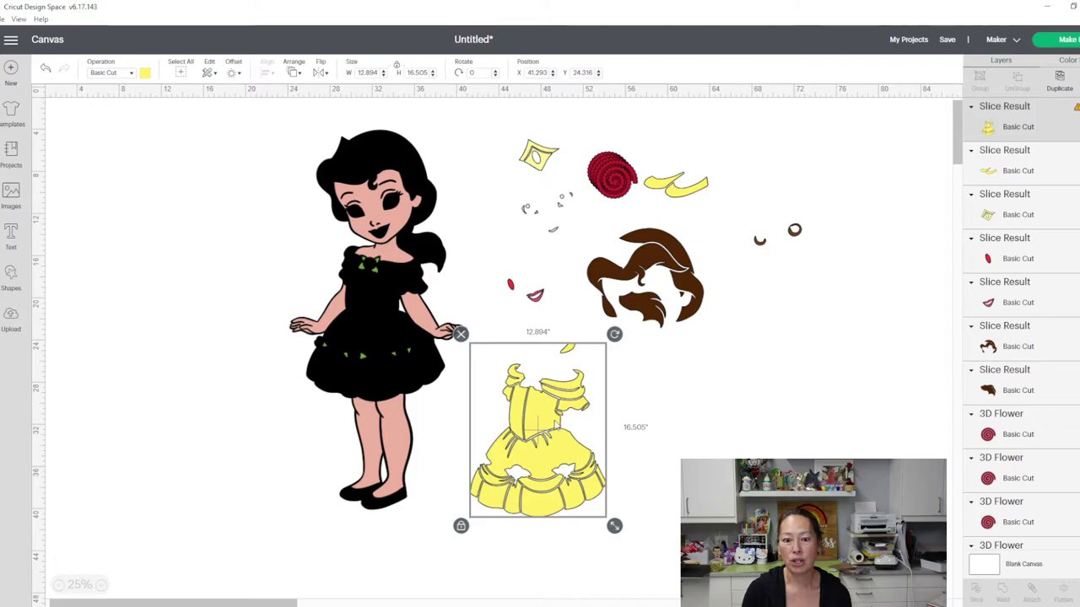
click(1059, 80)
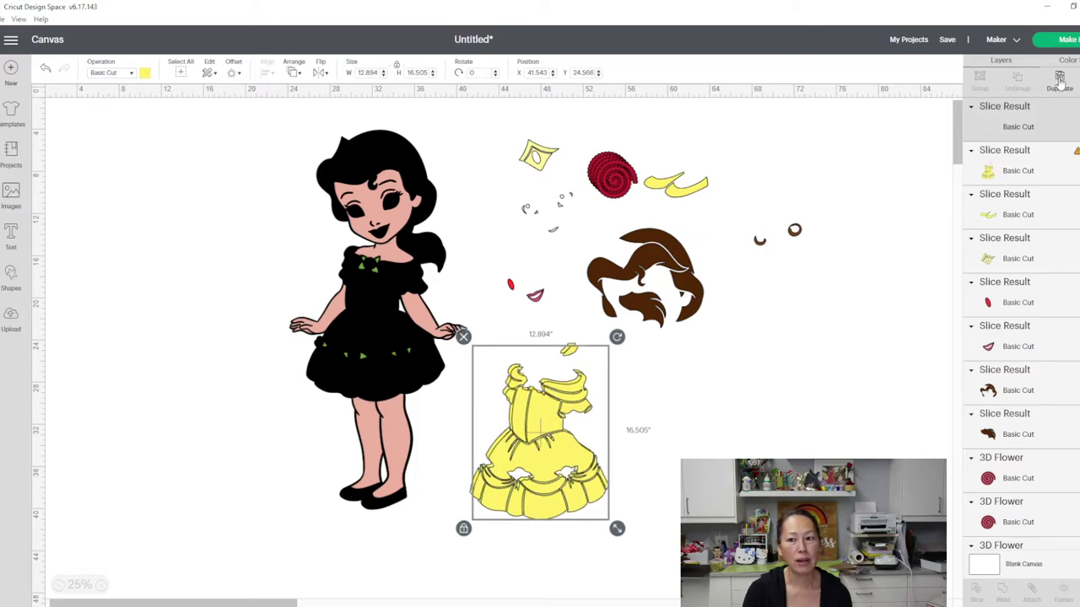
click(1060, 81)
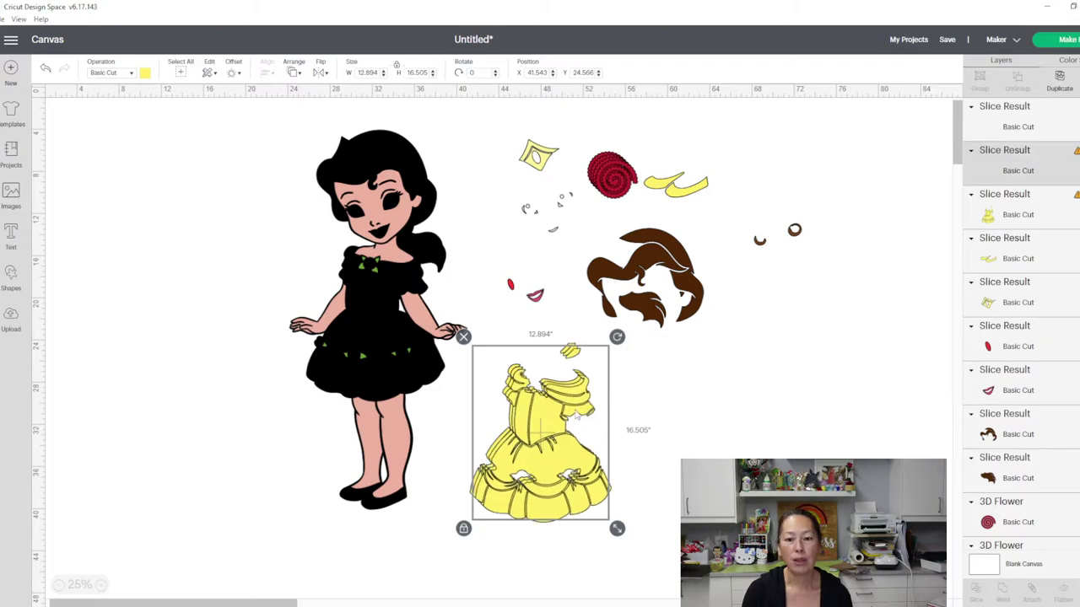
drag(572, 417, 878, 289)
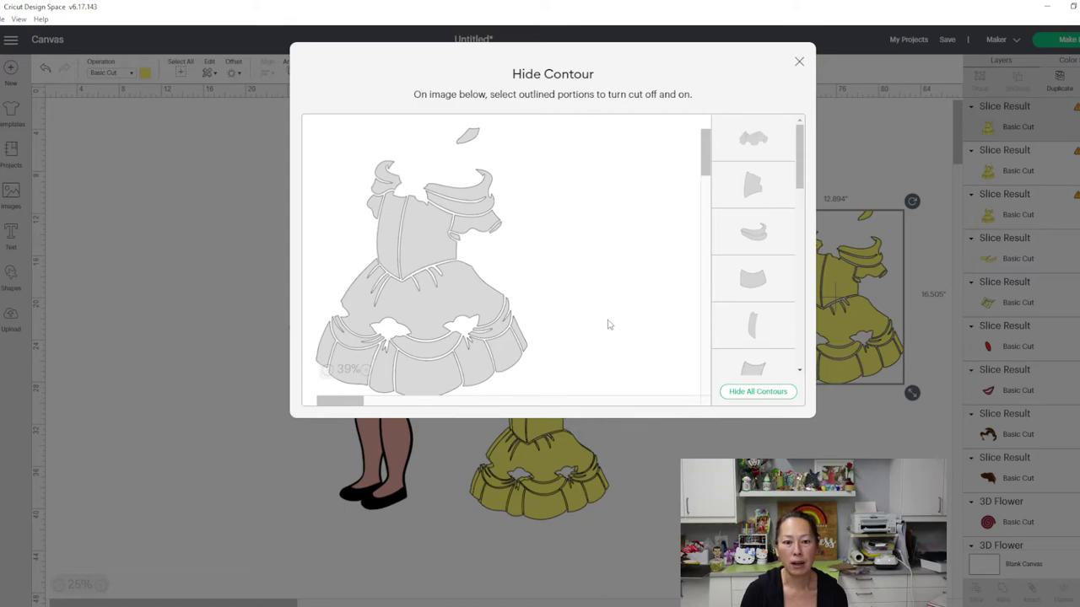
Step: Hide the skirt contour on the right dress copy, leaving an 8.211 x 10.1-inch bodice
click(422, 291)
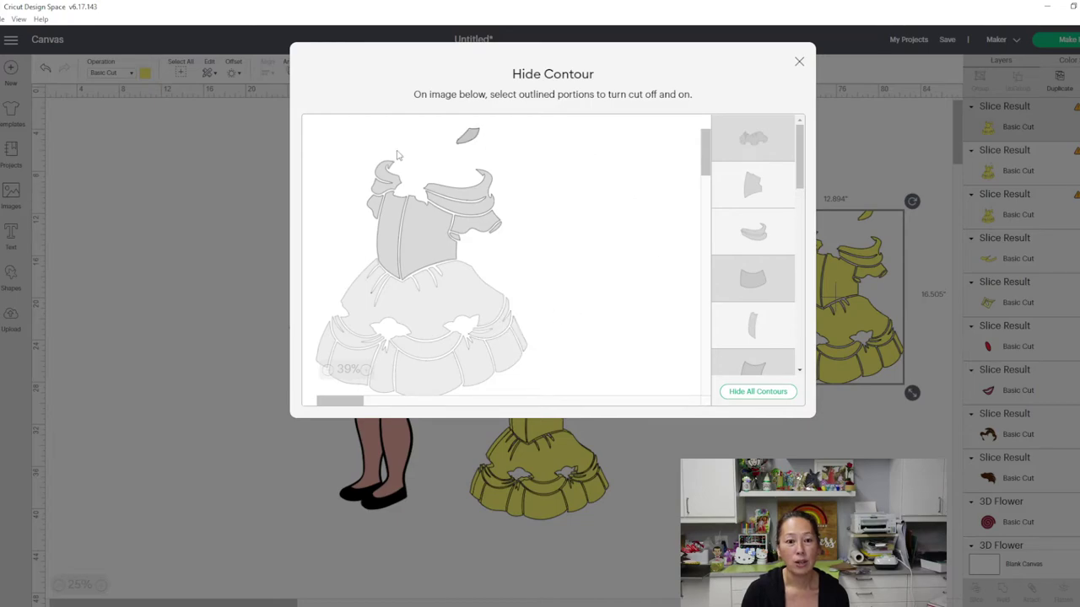
click(799, 61)
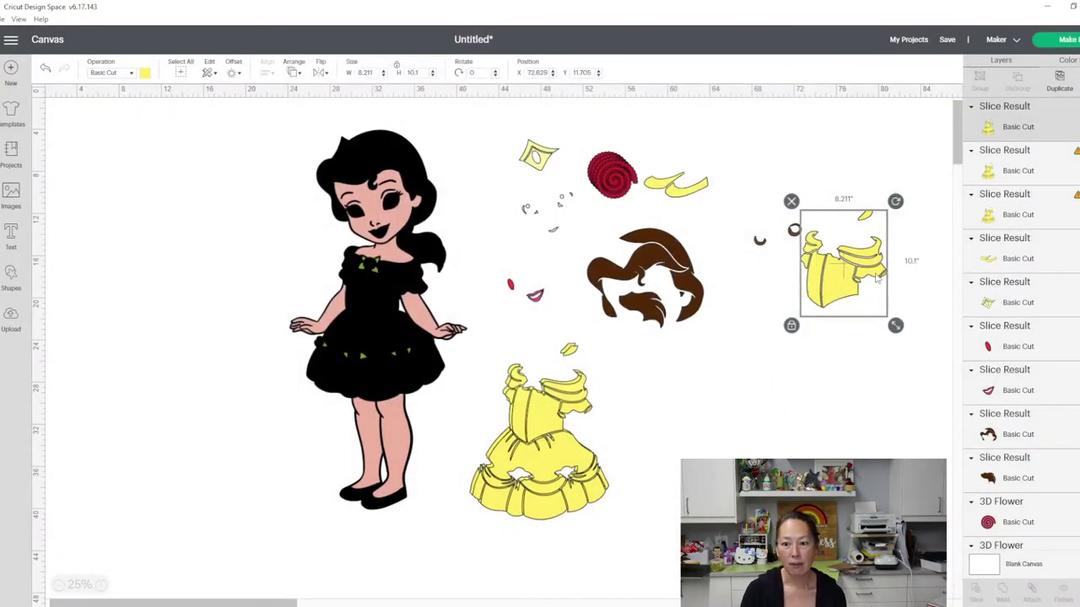
Step: Place the trimmed bodice piece at the right of the canvas
drag(912, 392, 791, 364)
drag(850, 253, 827, 311)
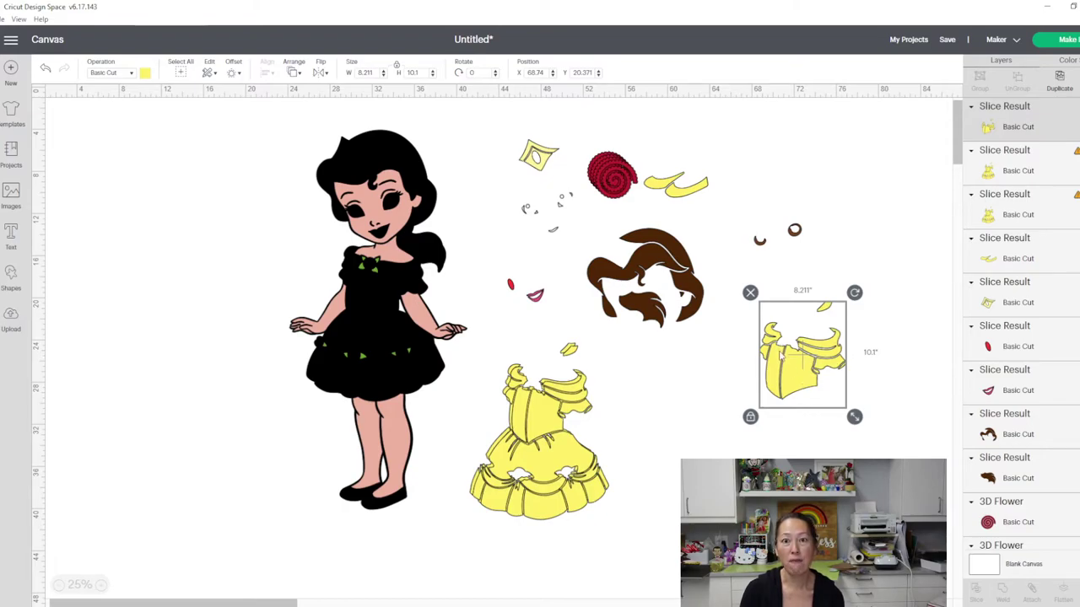
drag(787, 376, 799, 333)
Step: Trim another dress copy to its 9.97 x 4.991-inch middle skirt band and place it top right
click(567, 467)
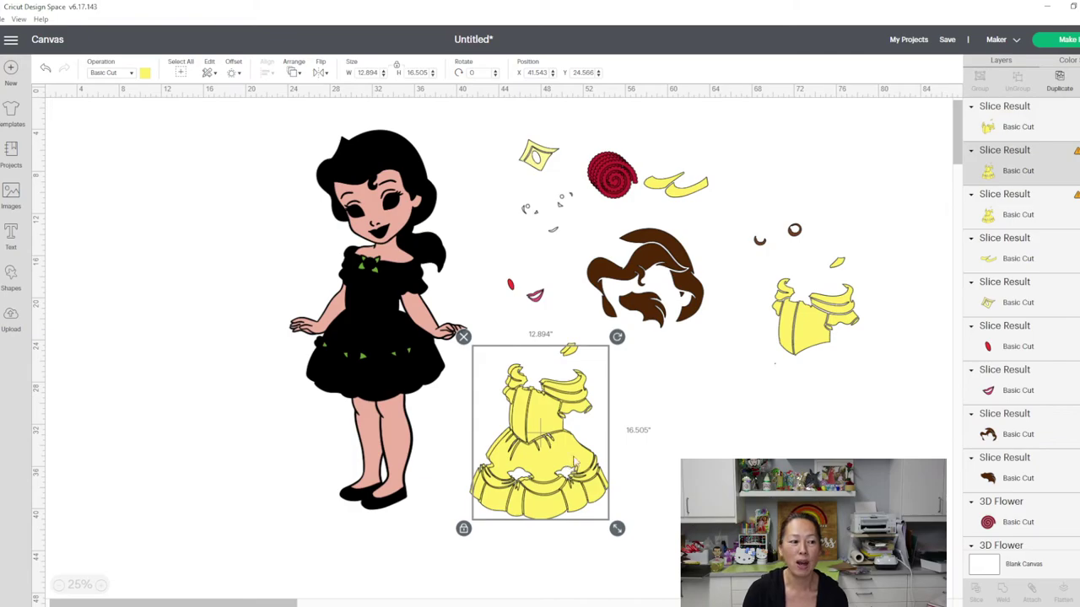
drag(568, 464, 696, 378)
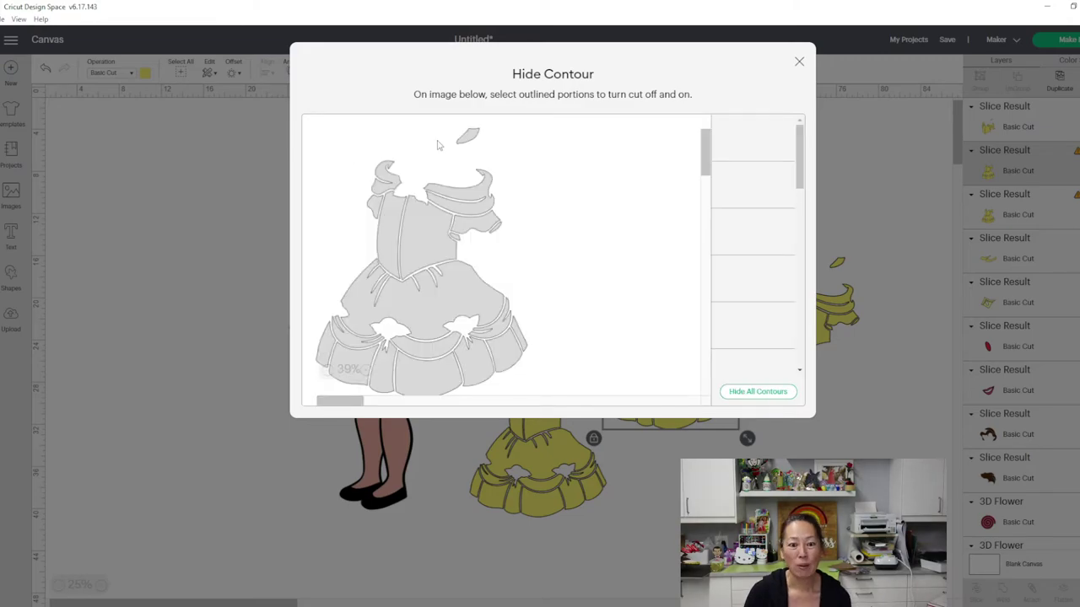
click(760, 392)
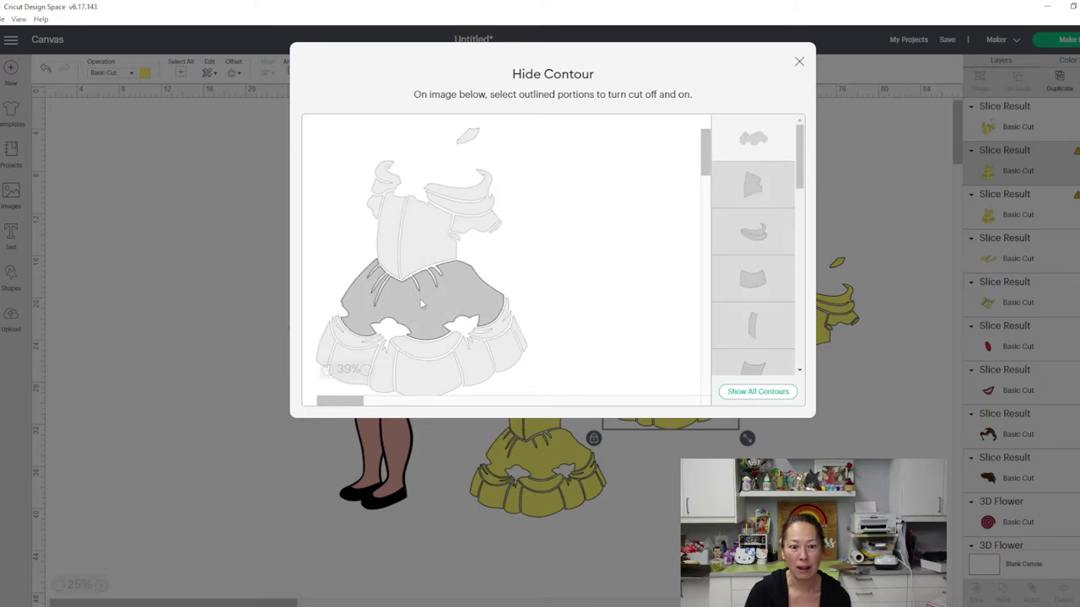
click(799, 62)
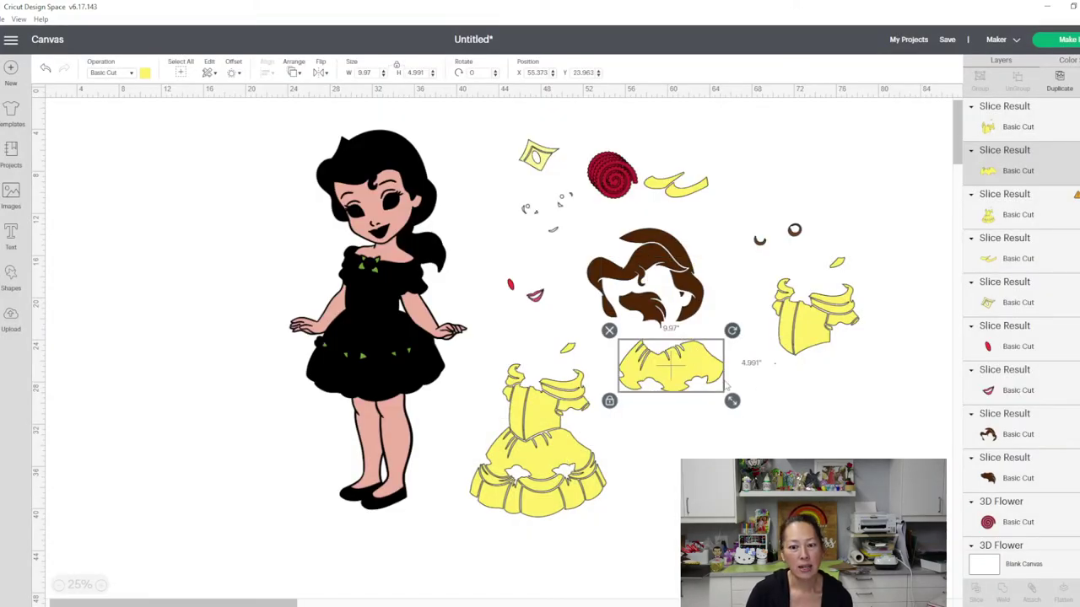
drag(726, 387, 891, 201)
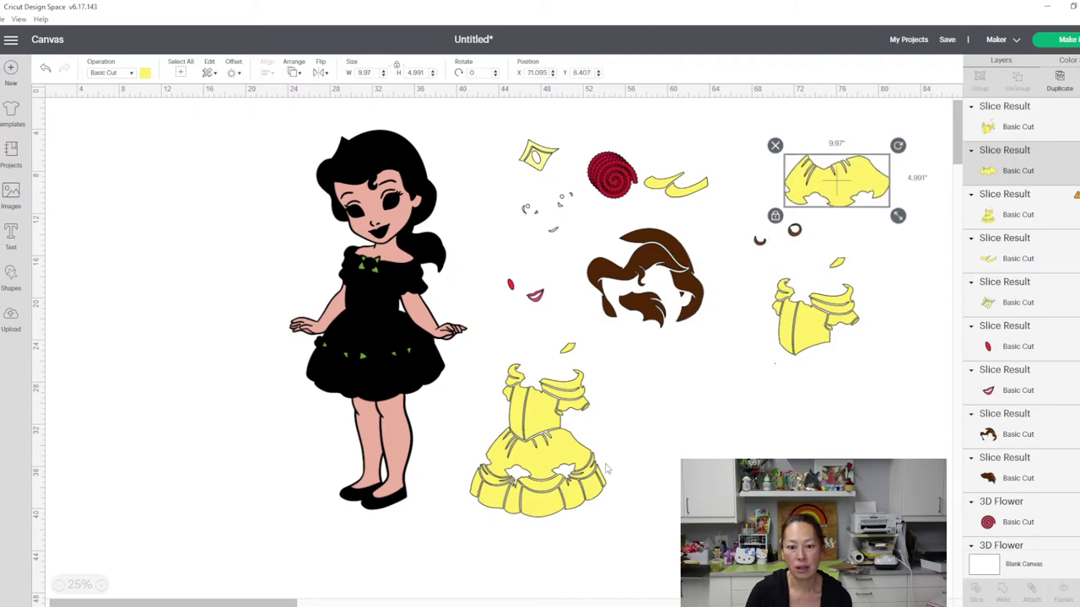
click(553, 460)
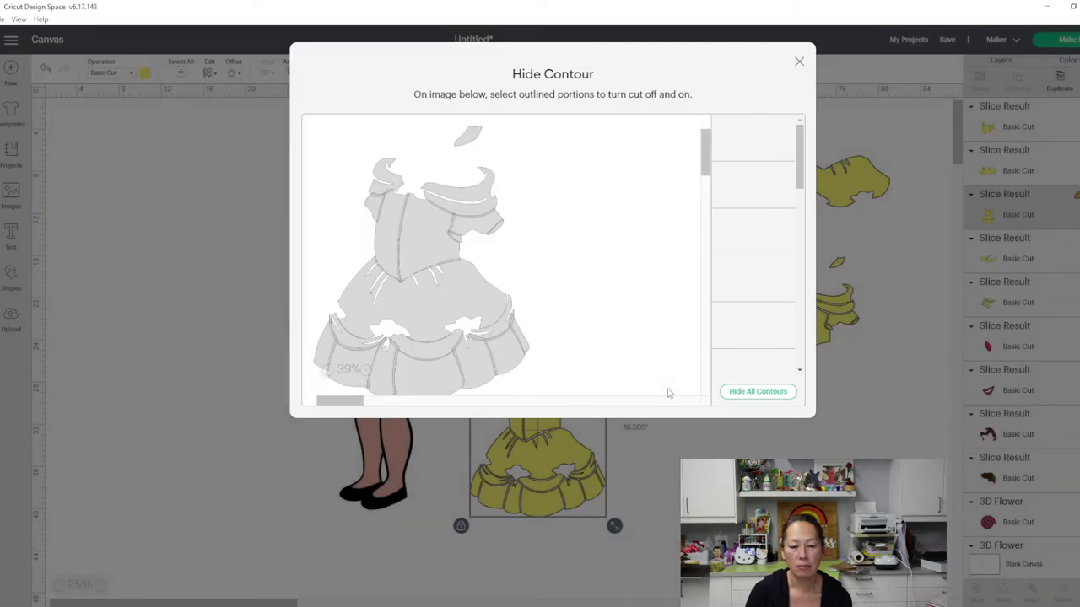
Step: Hide all contours on the last dress, then re-enable only its bottom ruffle sections
click(764, 392)
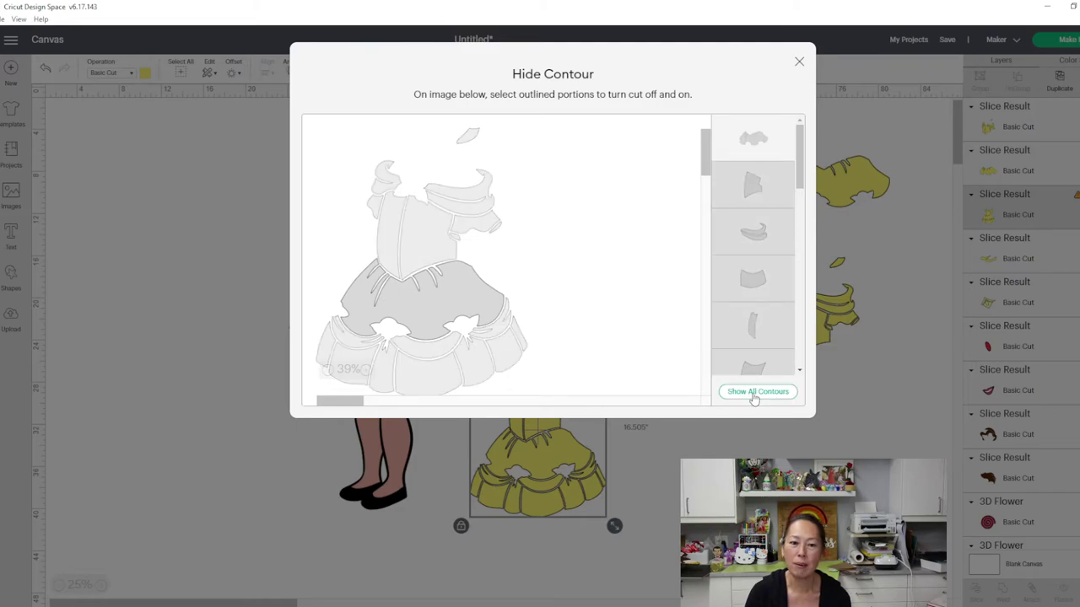
click(356, 343)
click(389, 363)
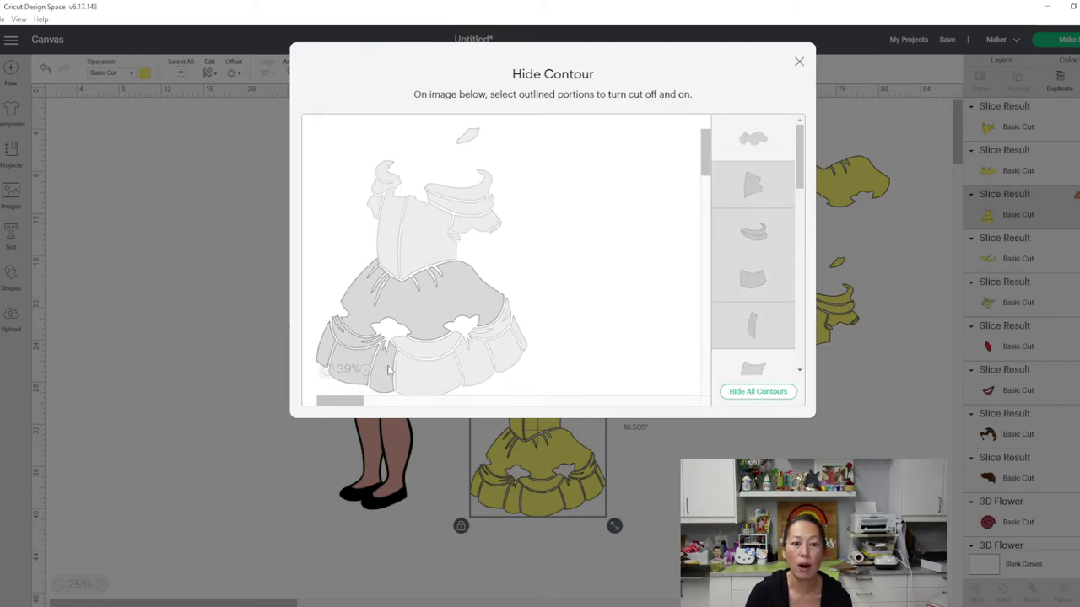
click(414, 373)
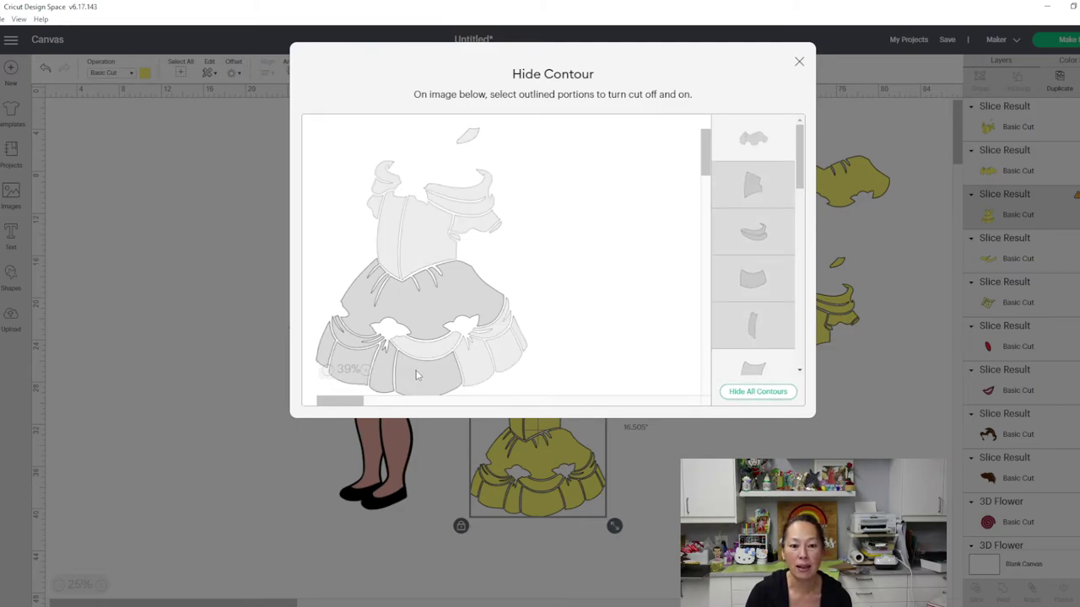
click(482, 367)
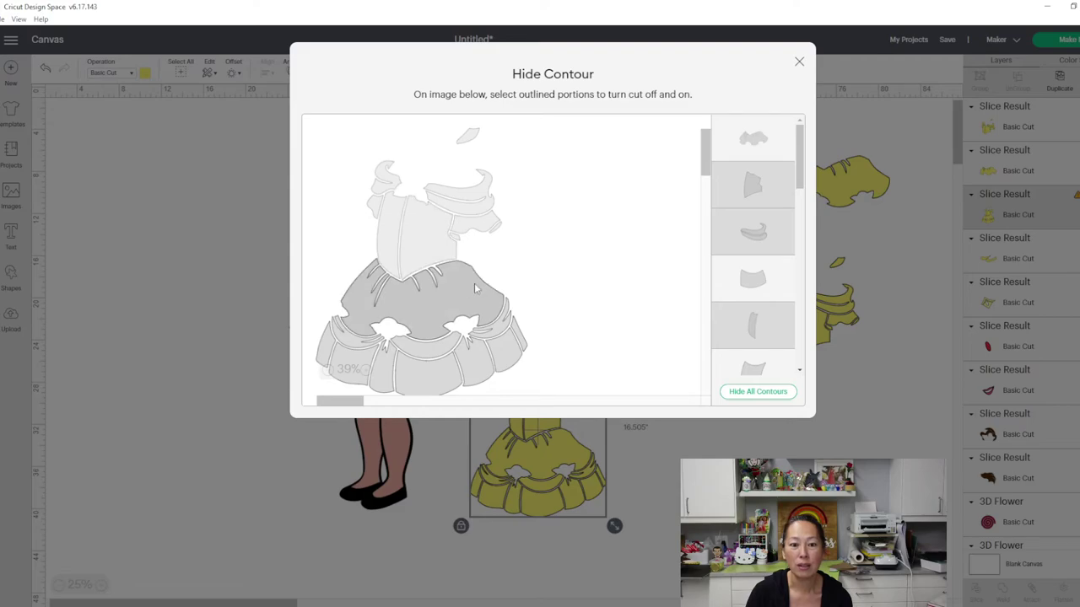
Step: Move the 11.474 x 9.244 in ruffle under the hair, rotate it to 38.74°, and seat it on the bodice
click(799, 65)
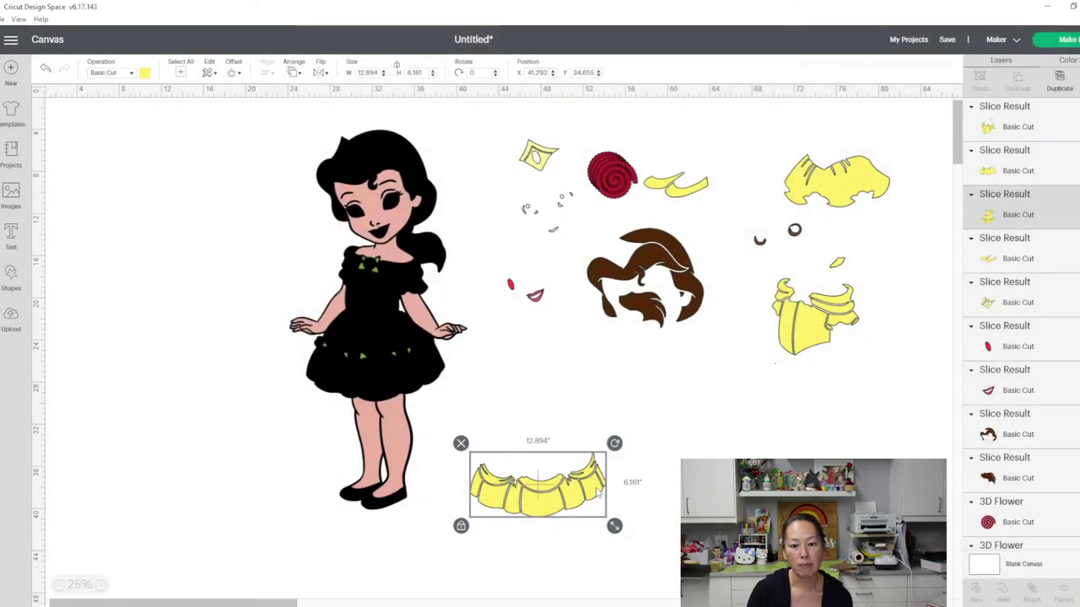
drag(581, 496, 690, 399)
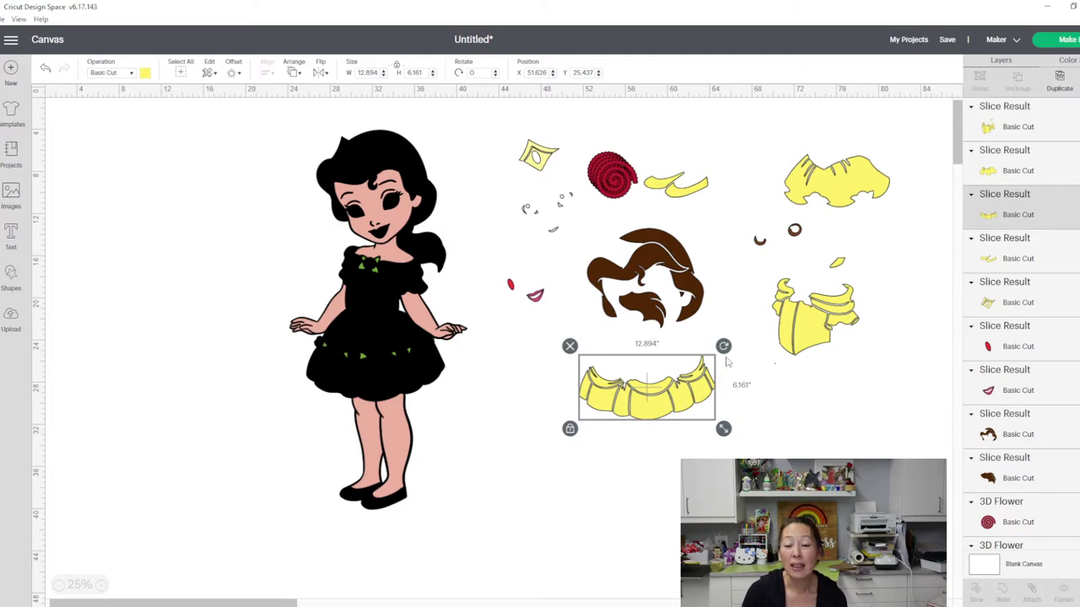
drag(724, 349, 724, 401)
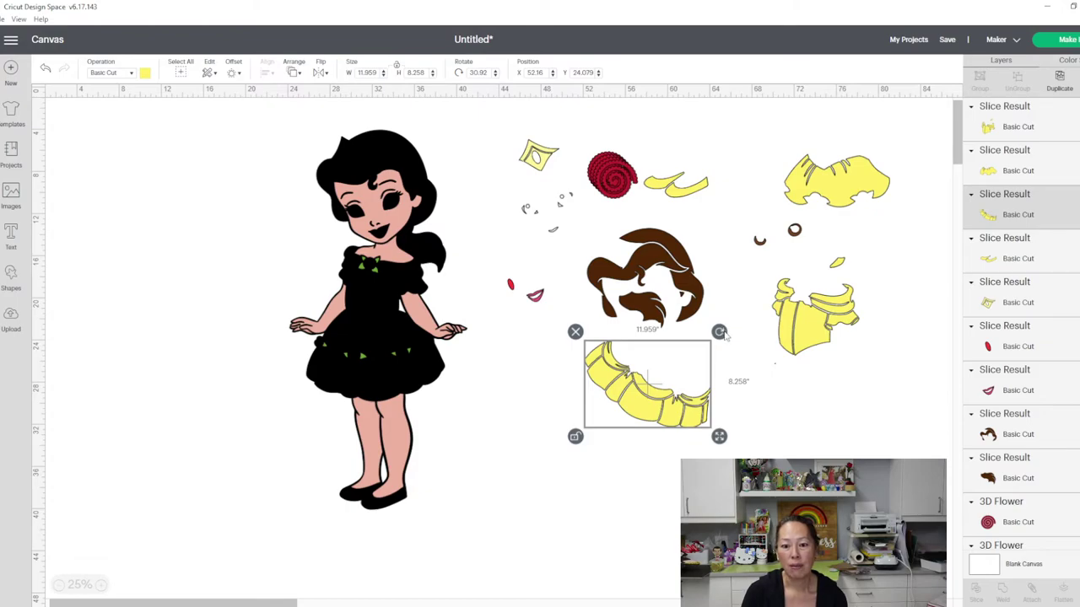
drag(722, 332, 723, 344)
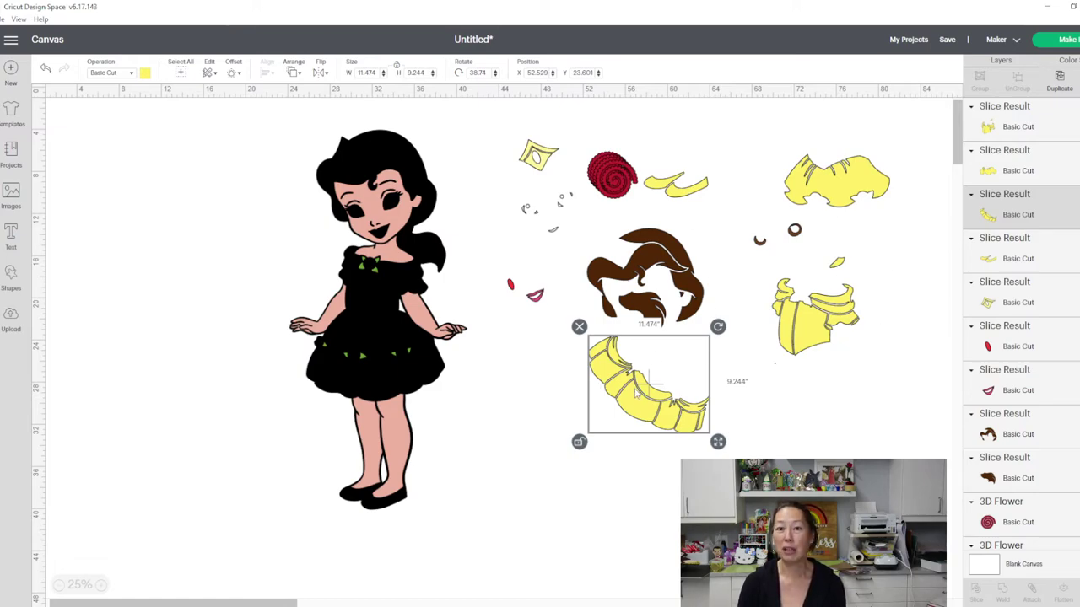
drag(636, 400, 775, 329)
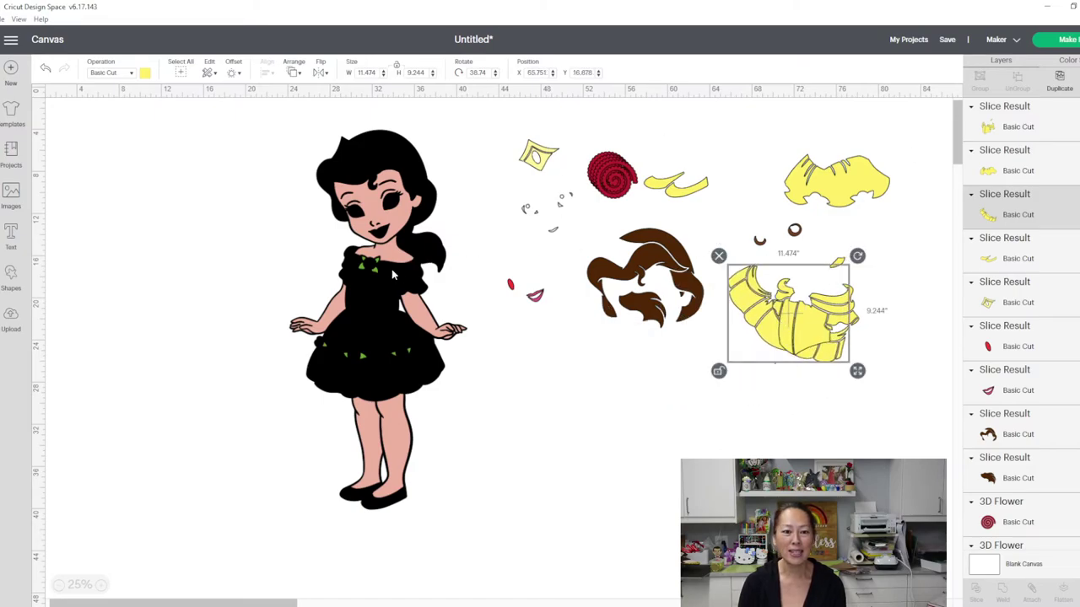
Step: Pull the green dots, face, chest, both arms and the hand off the doll beside the hair
drag(377, 274, 544, 434)
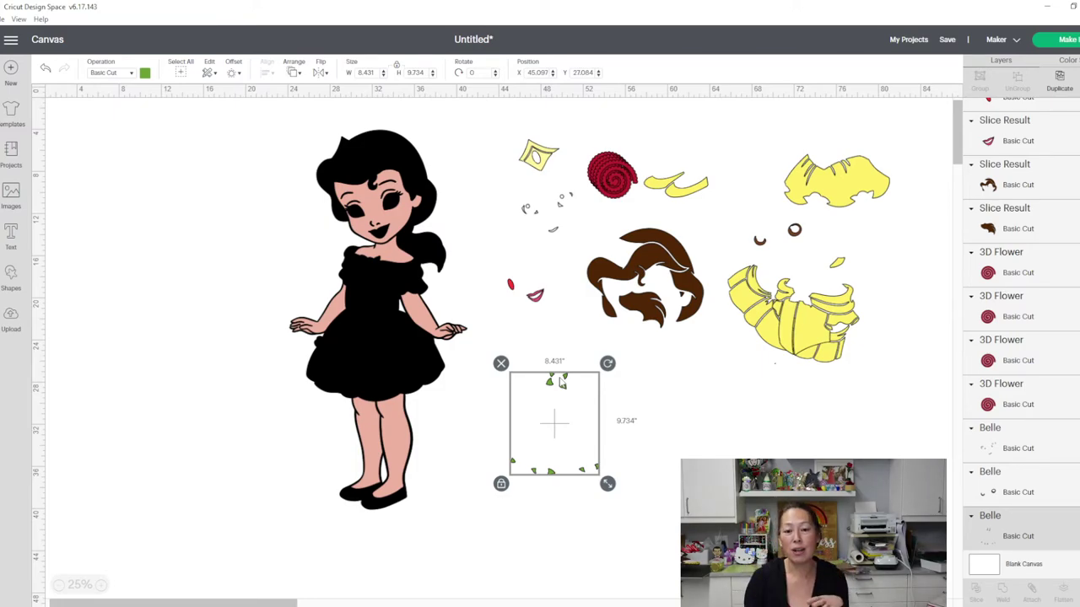
drag(561, 382, 709, 346)
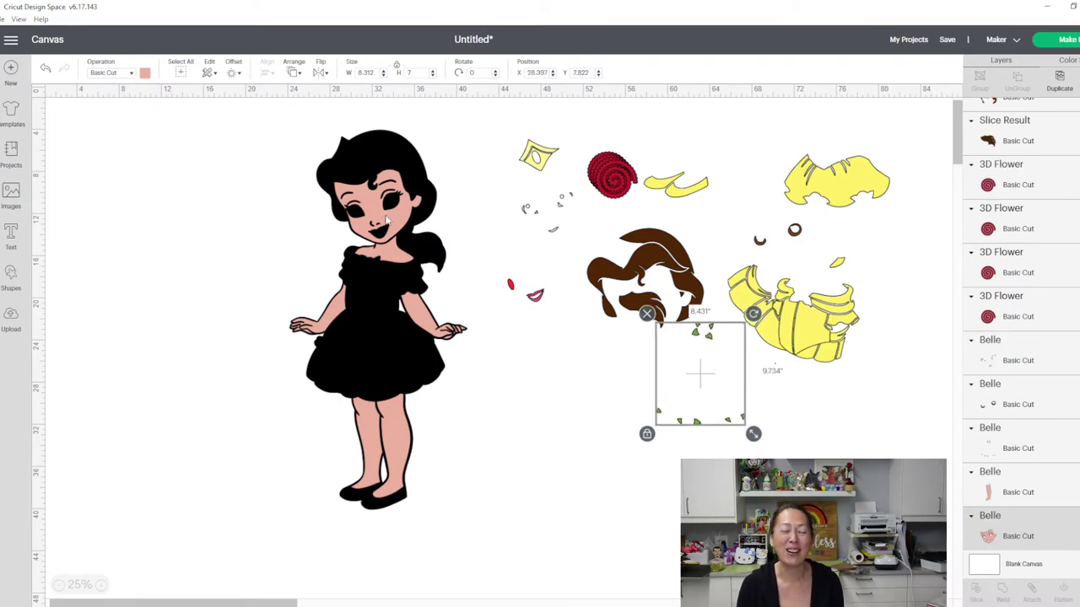
drag(388, 219, 508, 186)
drag(380, 252, 628, 263)
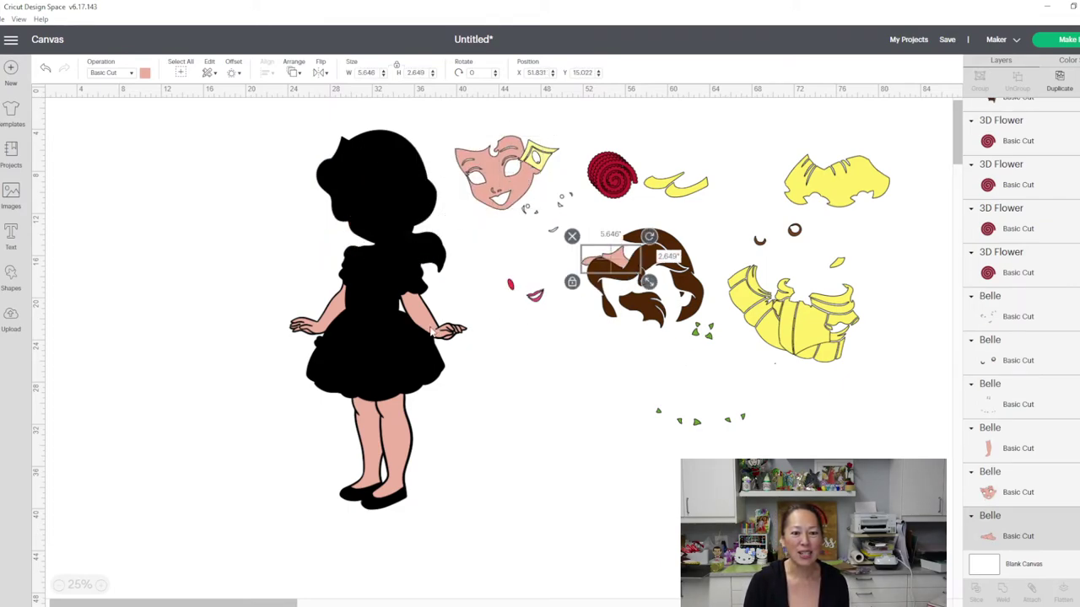
drag(447, 331, 595, 287)
drag(321, 327, 538, 298)
drag(462, 335, 518, 310)
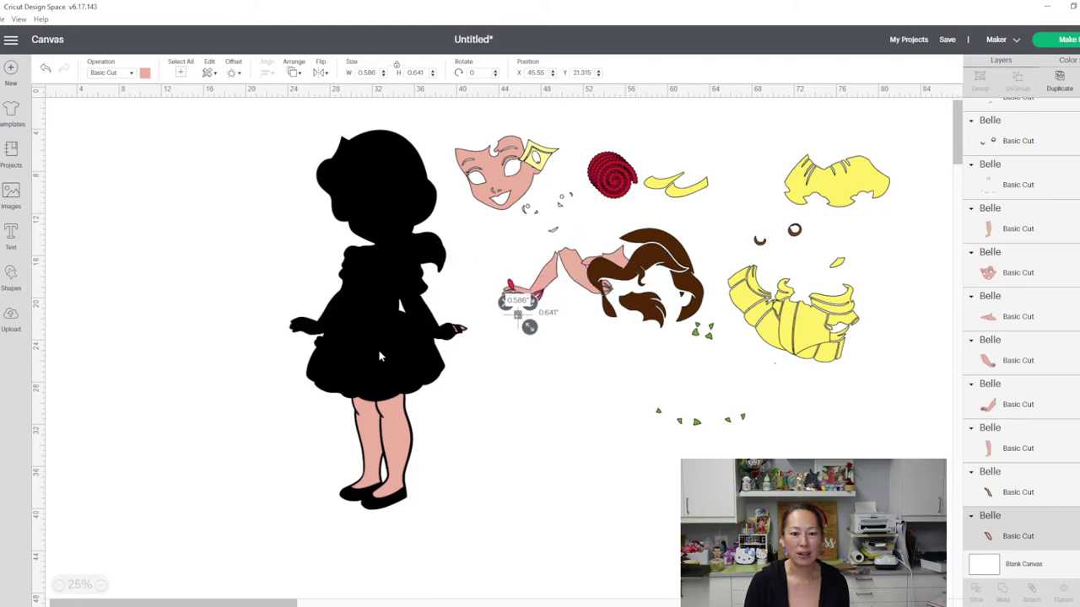
Step: Move both pink leg pieces beside the hair and shift the black silhouette to the left
drag(346, 346, 162, 343)
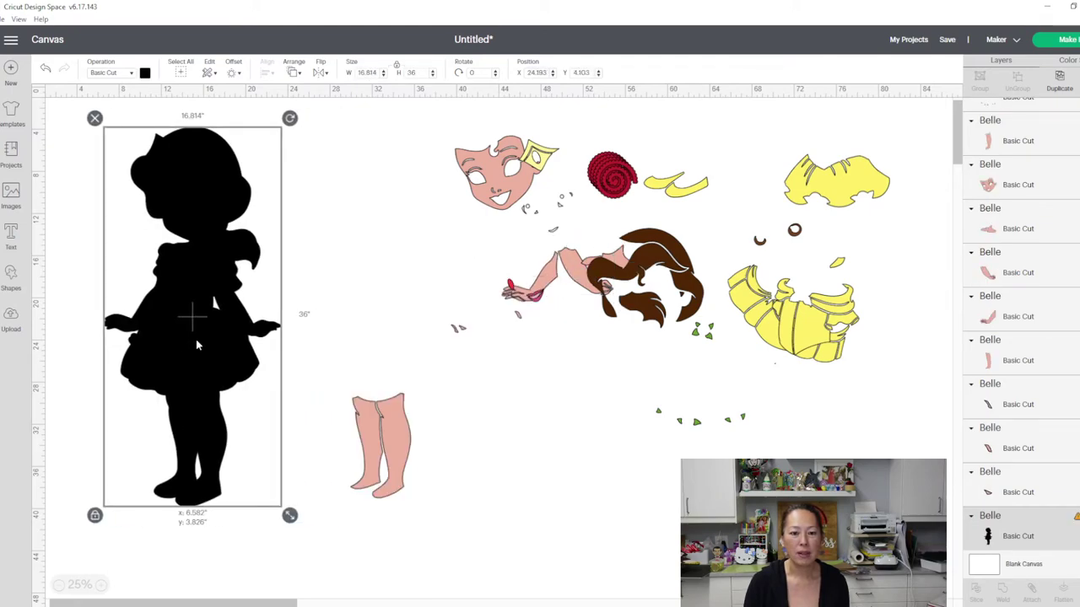
click(407, 436)
drag(407, 437, 552, 331)
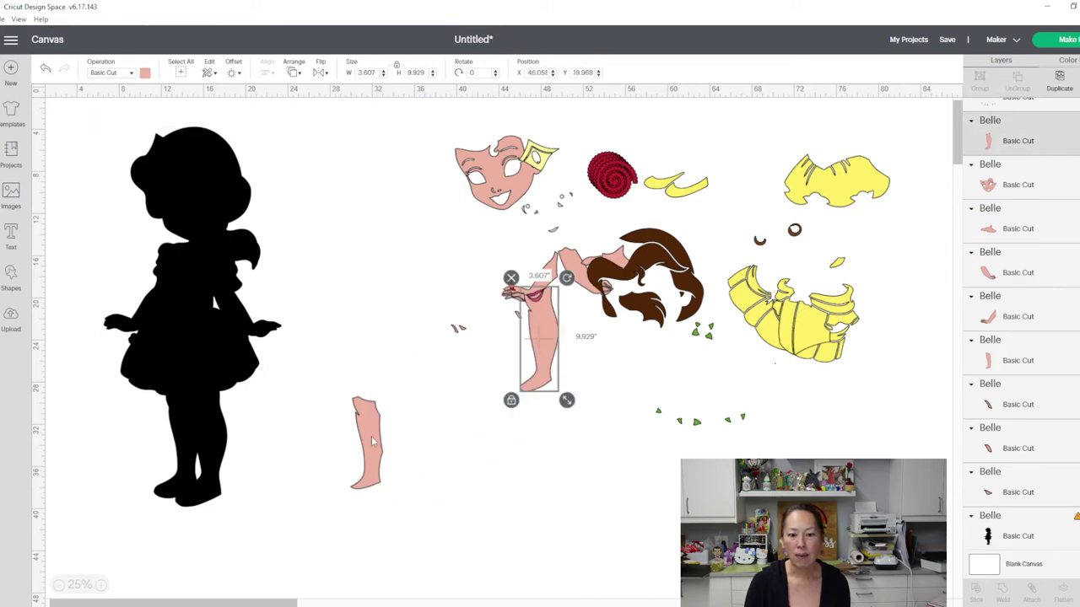
drag(367, 450, 668, 310)
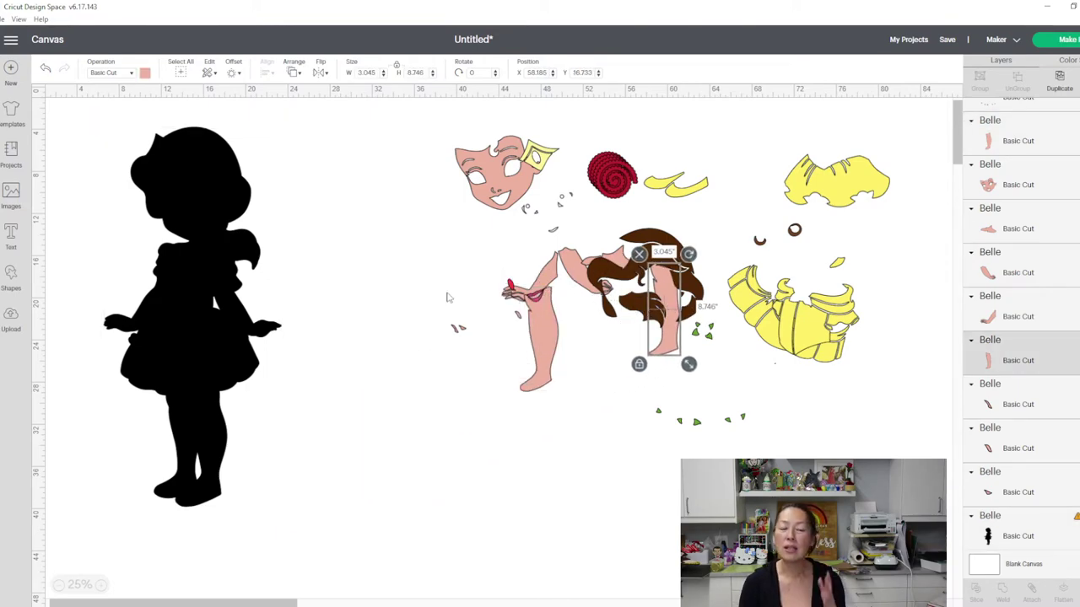
click(211, 357)
drag(204, 338, 224, 361)
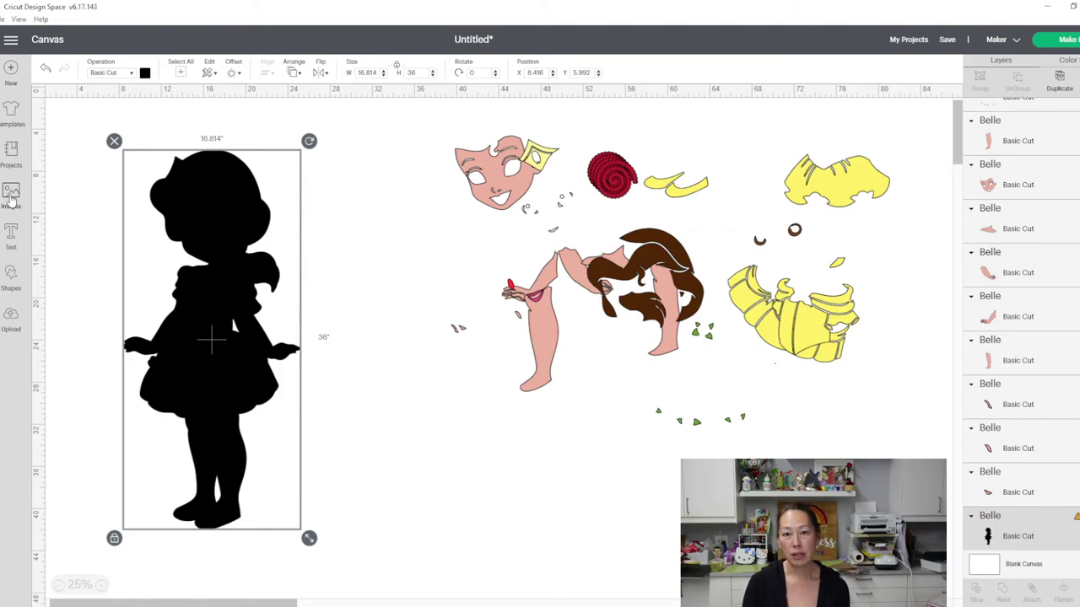
Step: Search images for 'squares', filter to Uploaded, and add the 3x3 grid of 11-inch squares
click(11, 196)
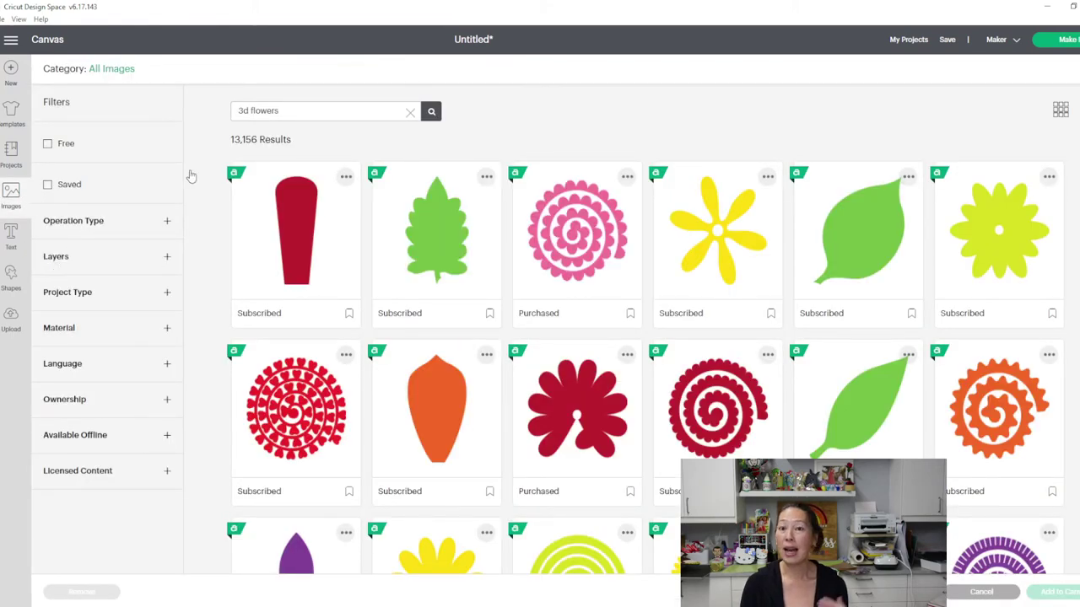
key(ctrl+a)
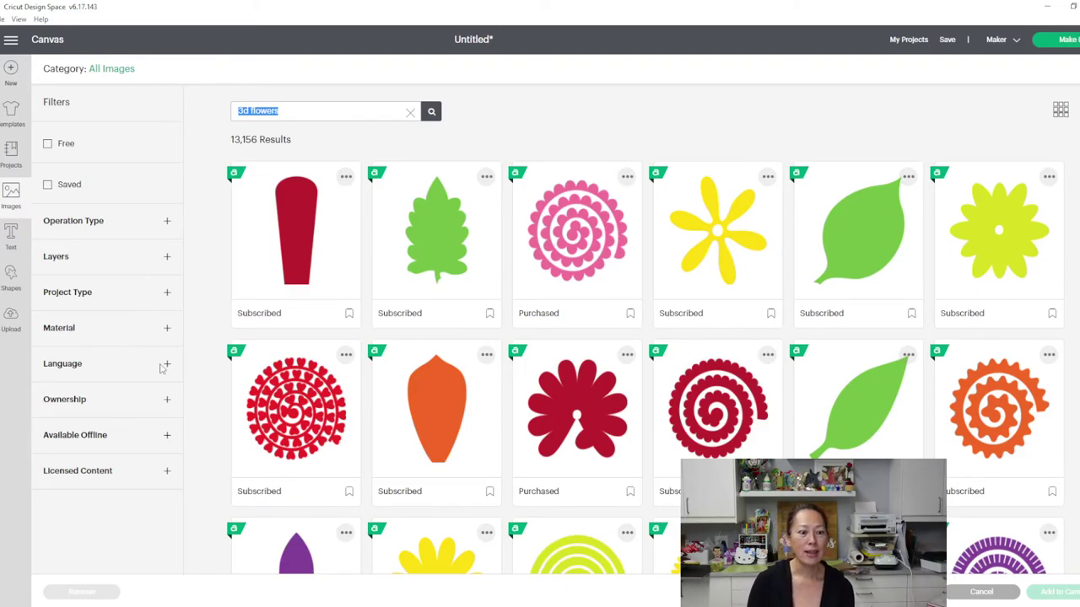
text(squares)
click(167, 402)
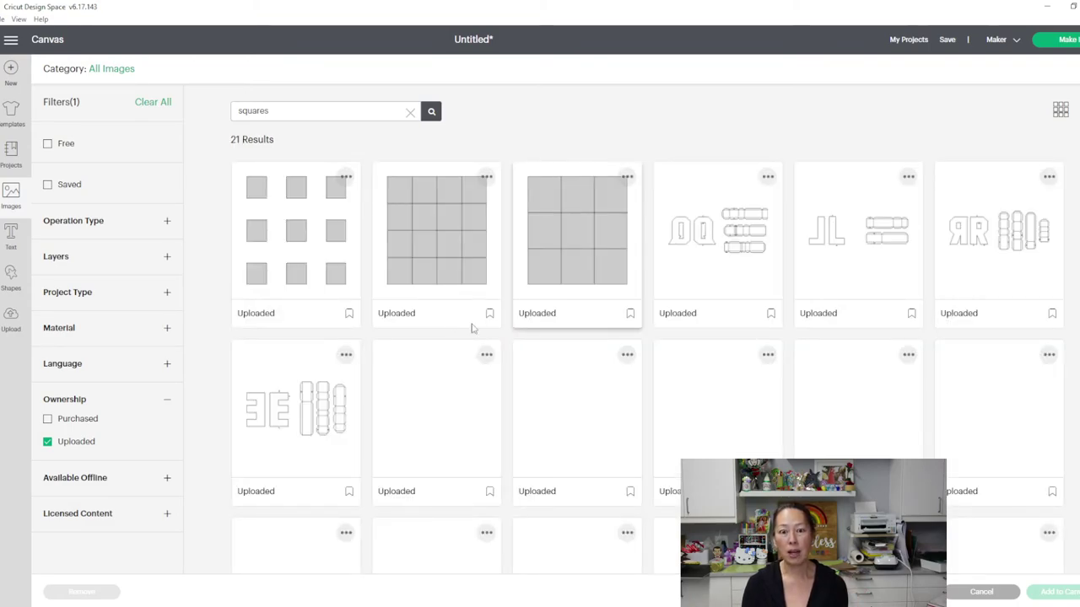
click(565, 226)
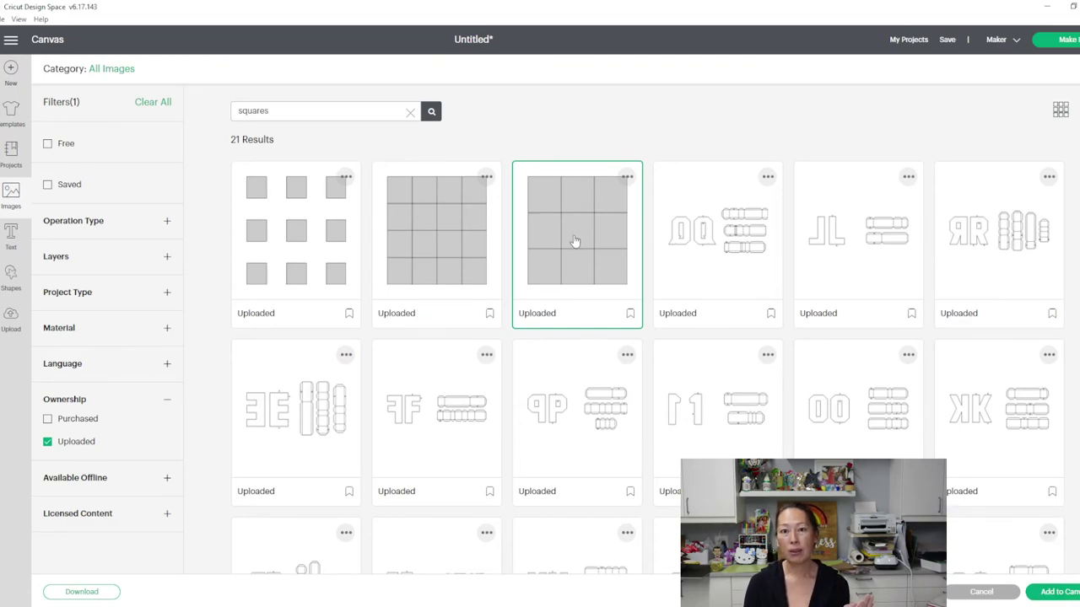
key(Escape)
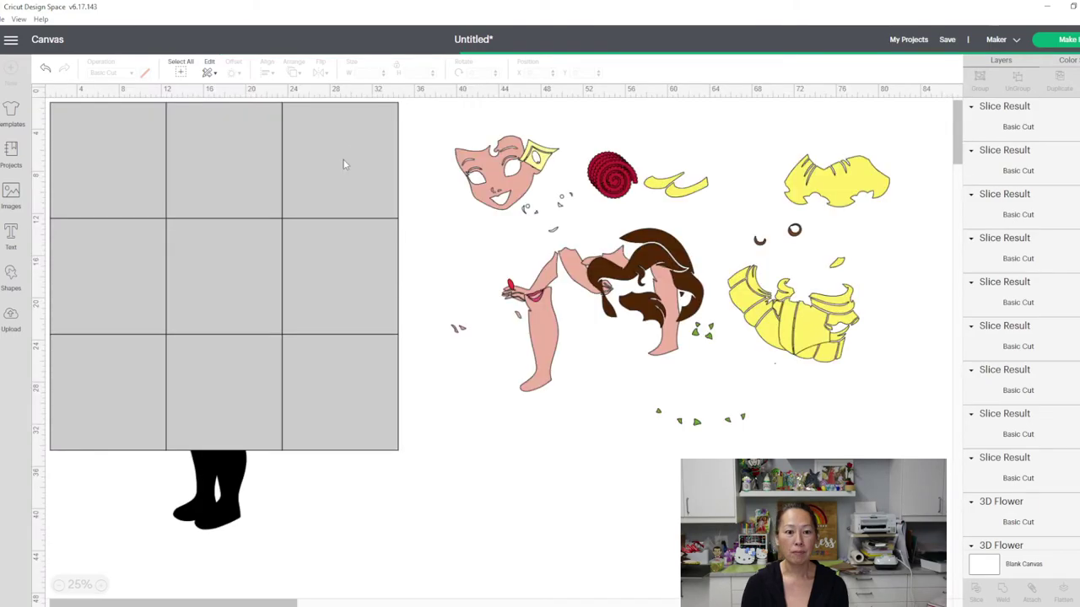
Step: Place the 33-inch squares grid over the silhouette at Position X 4, Y 5
drag(343, 164, 366, 200)
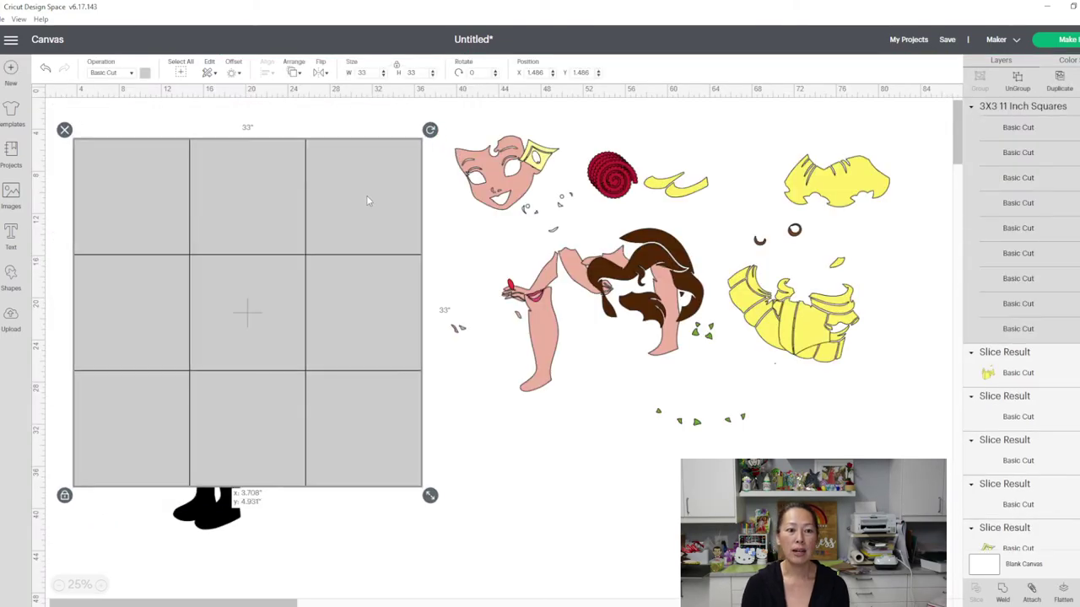
click(542, 72)
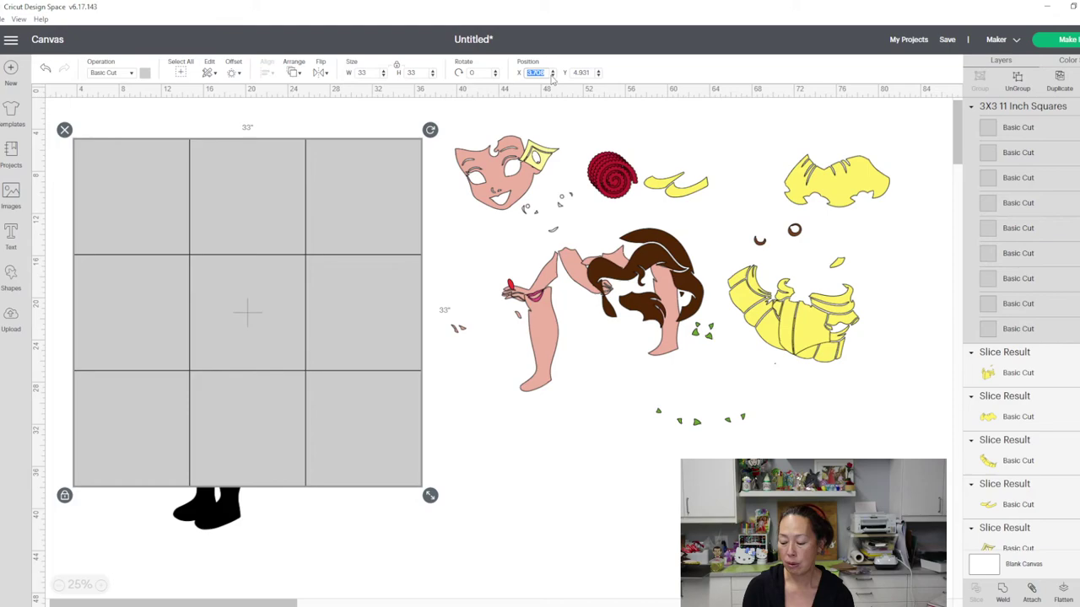
text(4)
key(Tab)
text(5)
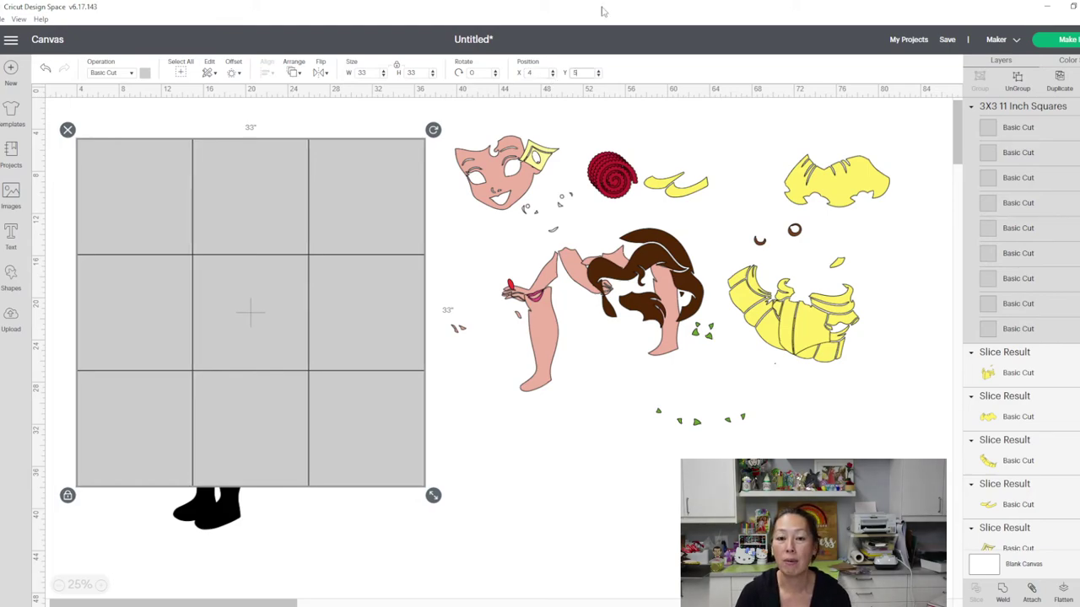
key(Return)
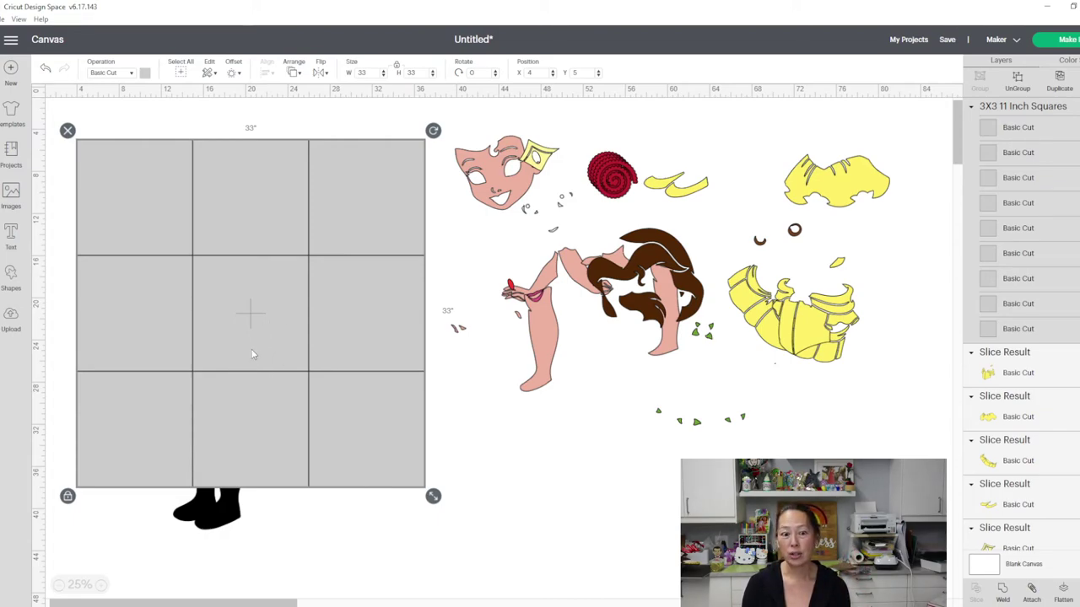
Step: Bring the black Belle silhouette to the front, in front of the grid
click(227, 516)
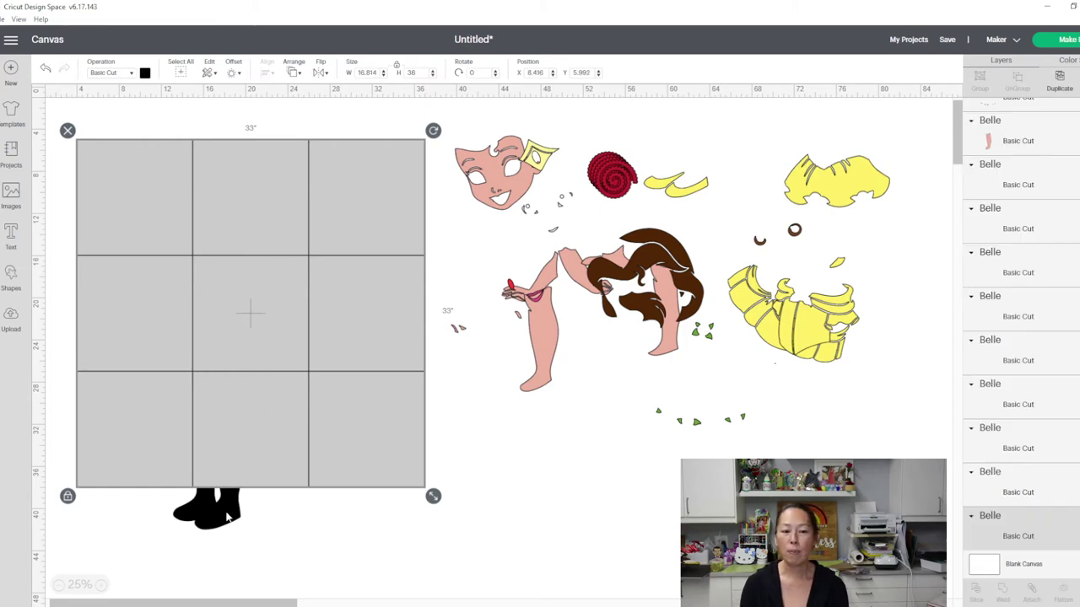
click(296, 73)
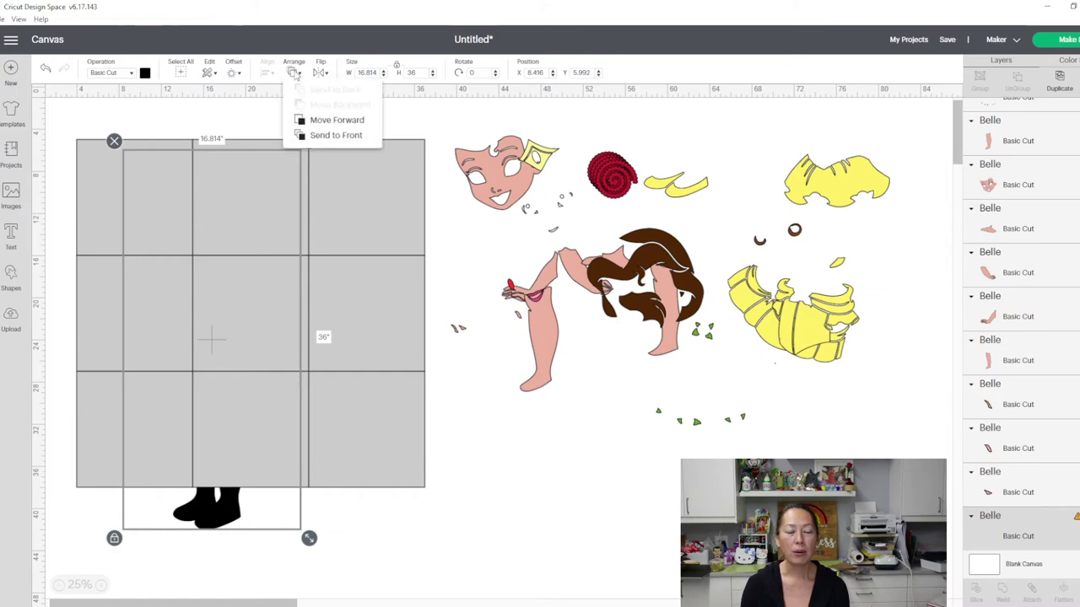
click(329, 135)
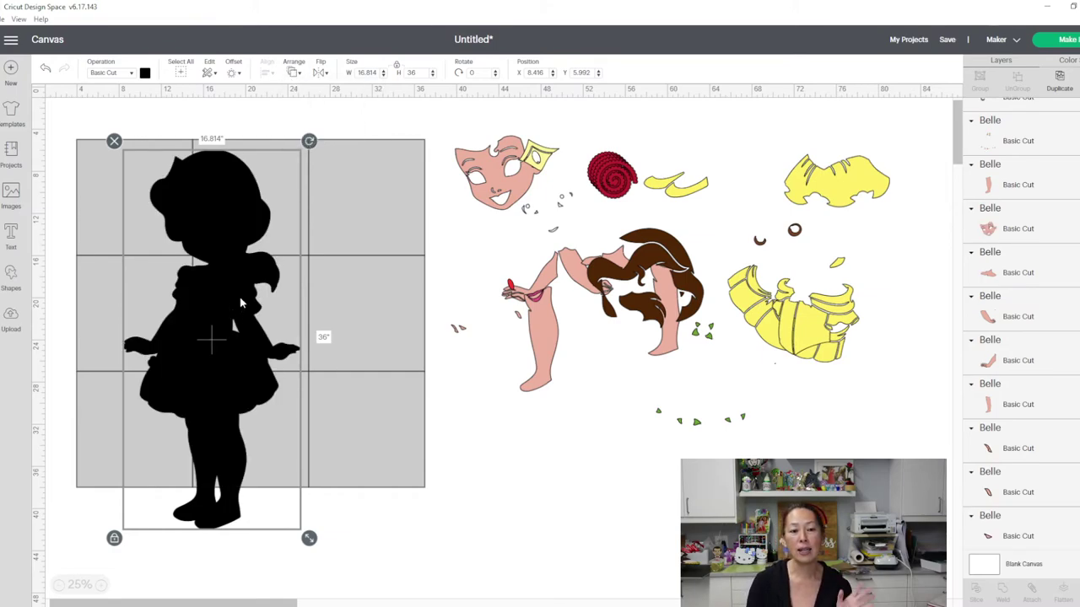
Step: Shift the silhouette right over the grid's right two columns, to about X 17.582, Y 5.103
drag(243, 302, 293, 305)
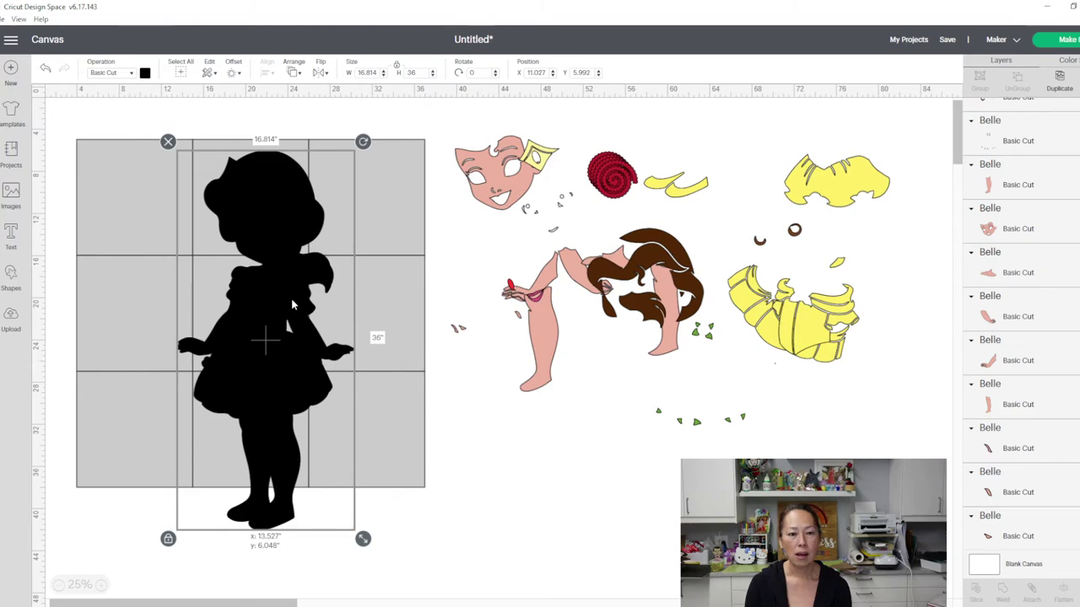
drag(298, 306, 335, 305)
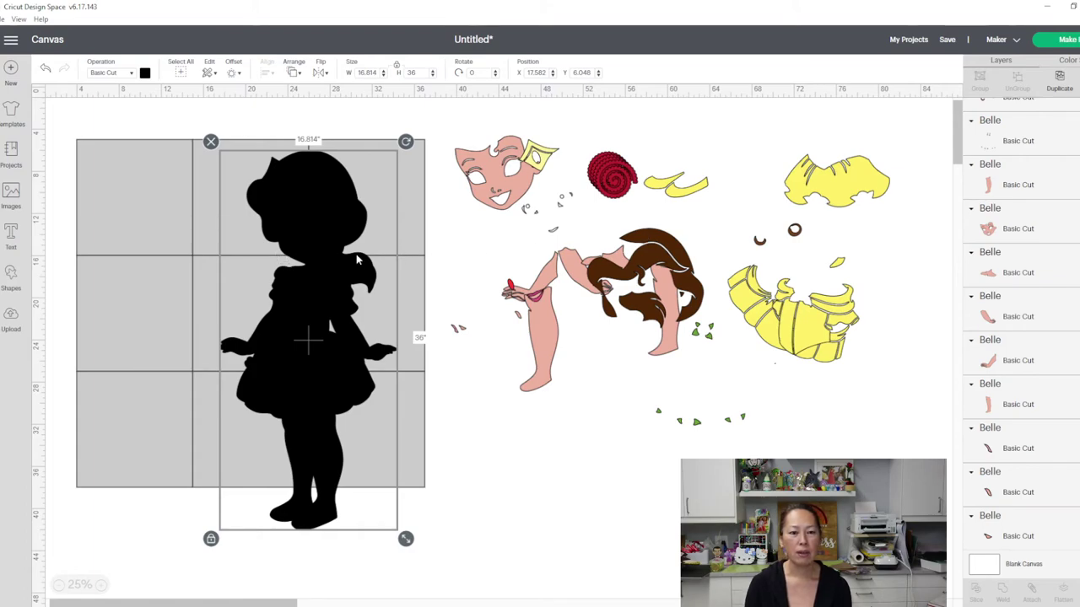
drag(333, 284, 333, 273)
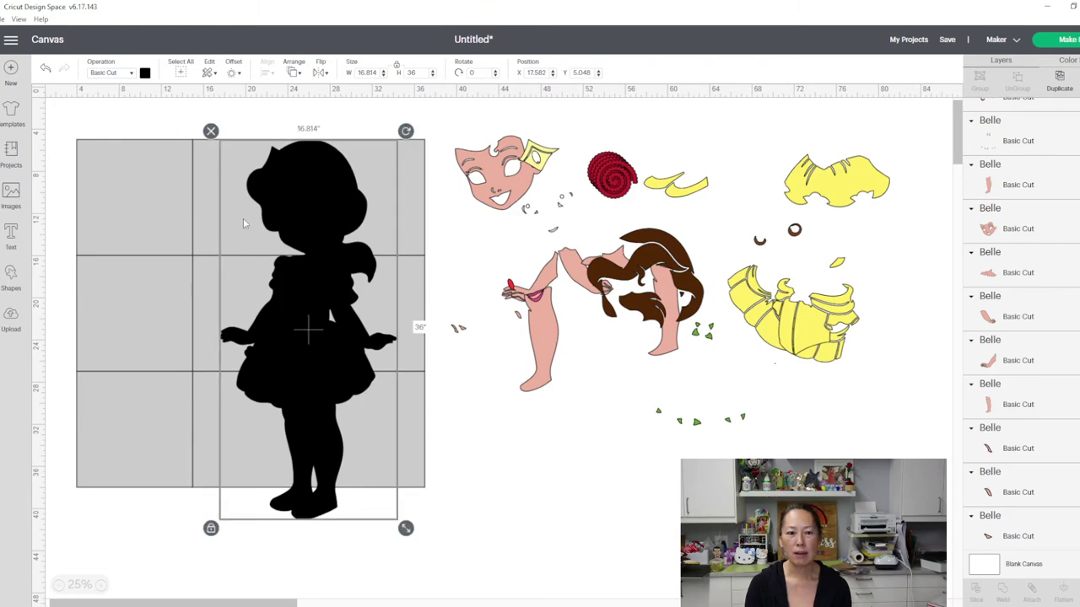
drag(321, 268, 322, 268)
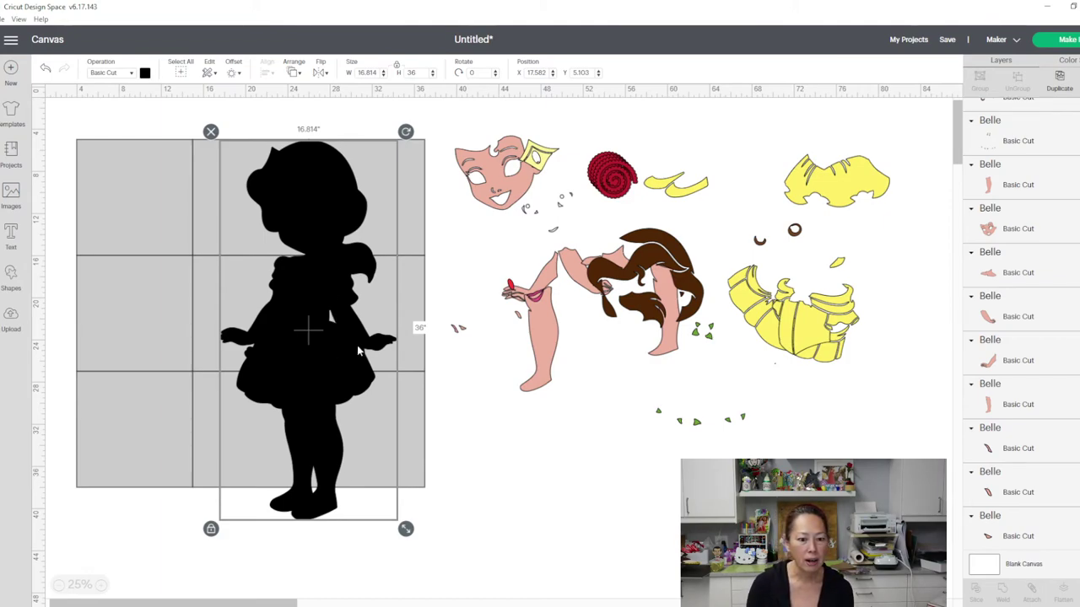
click(146, 222)
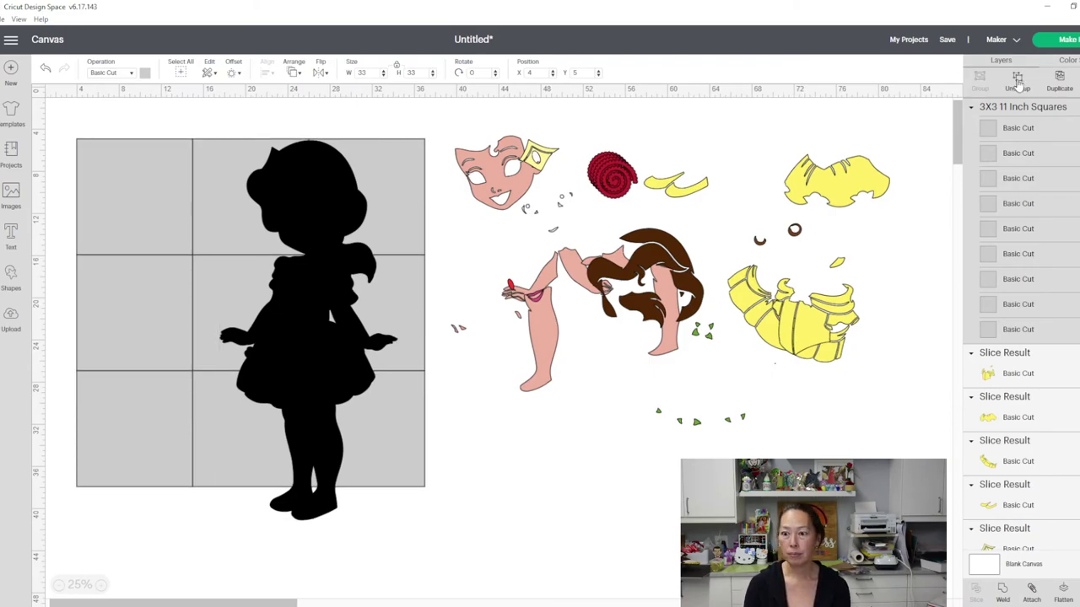
Step: Delete the left-column squares from the grid, restoring the grid after an accidental full delete
key(Delete)
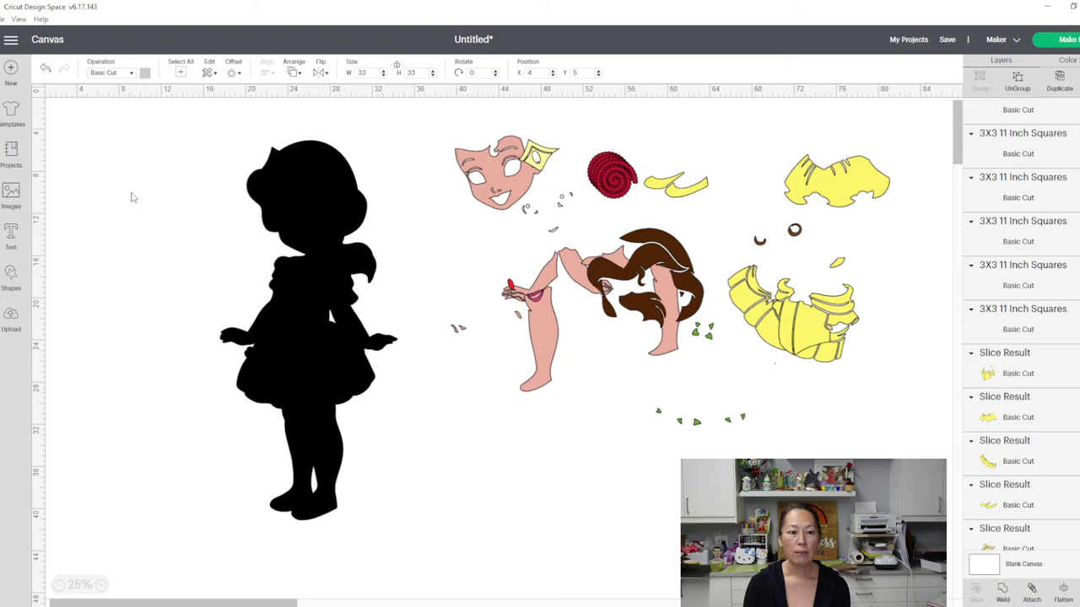
key(ctrl+z)
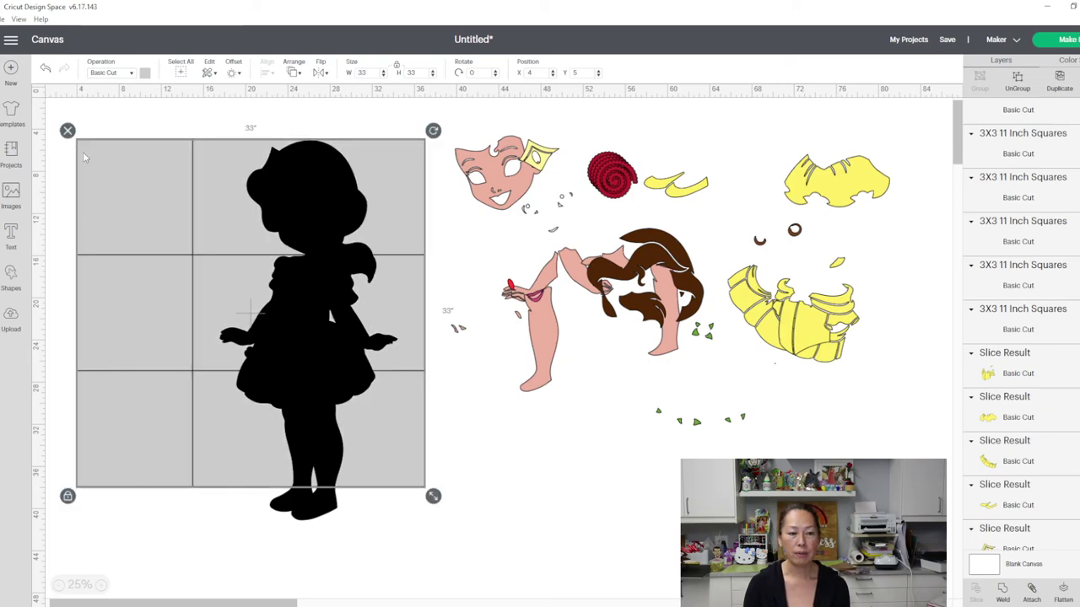
click(100, 173)
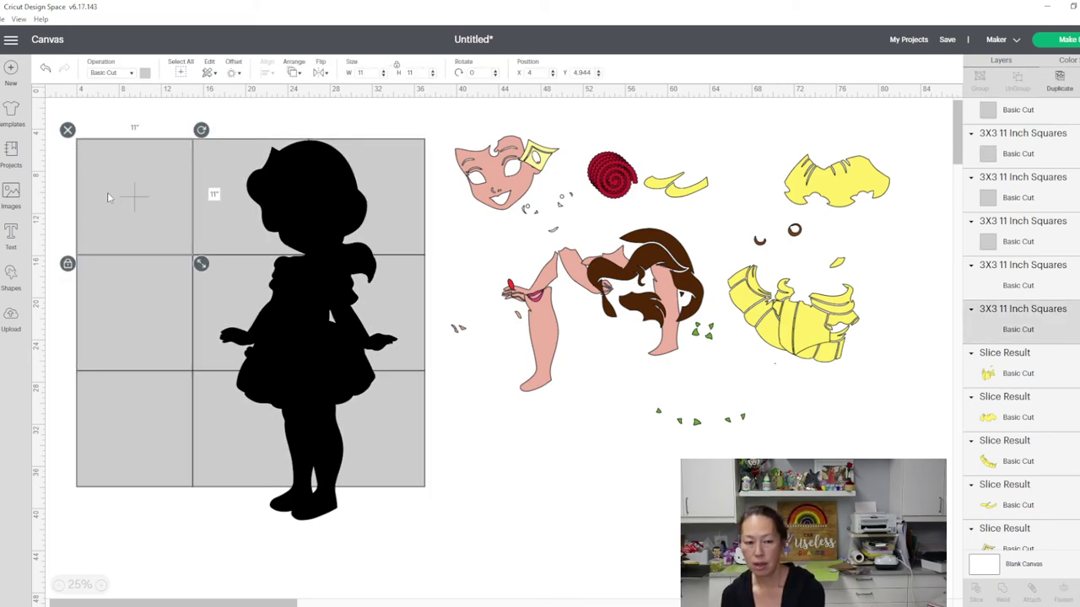
key(Delete)
click(121, 283)
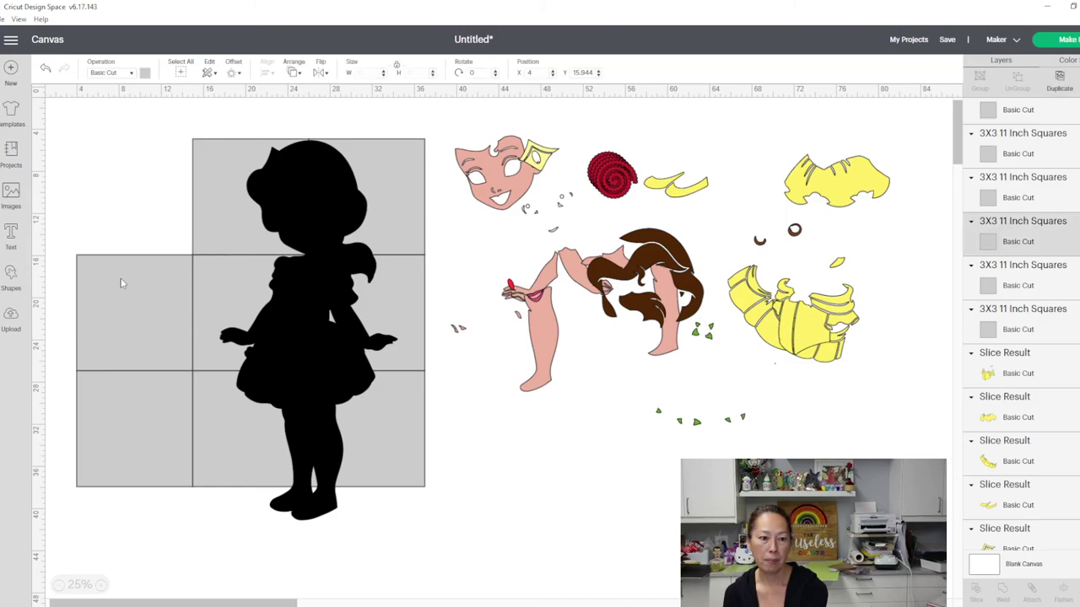
drag(120, 283, 136, 396)
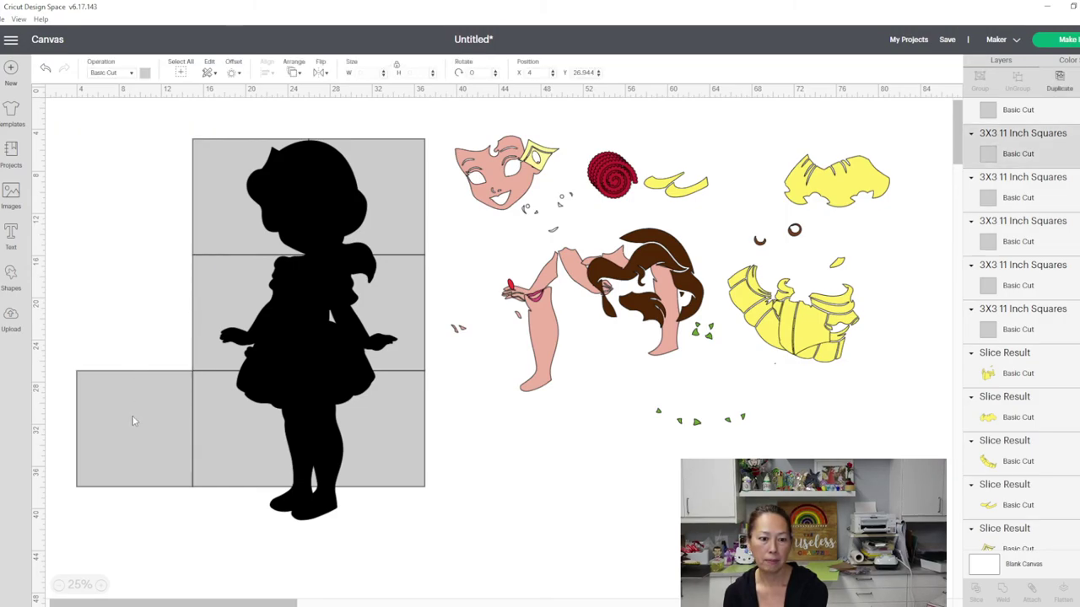
key(Delete)
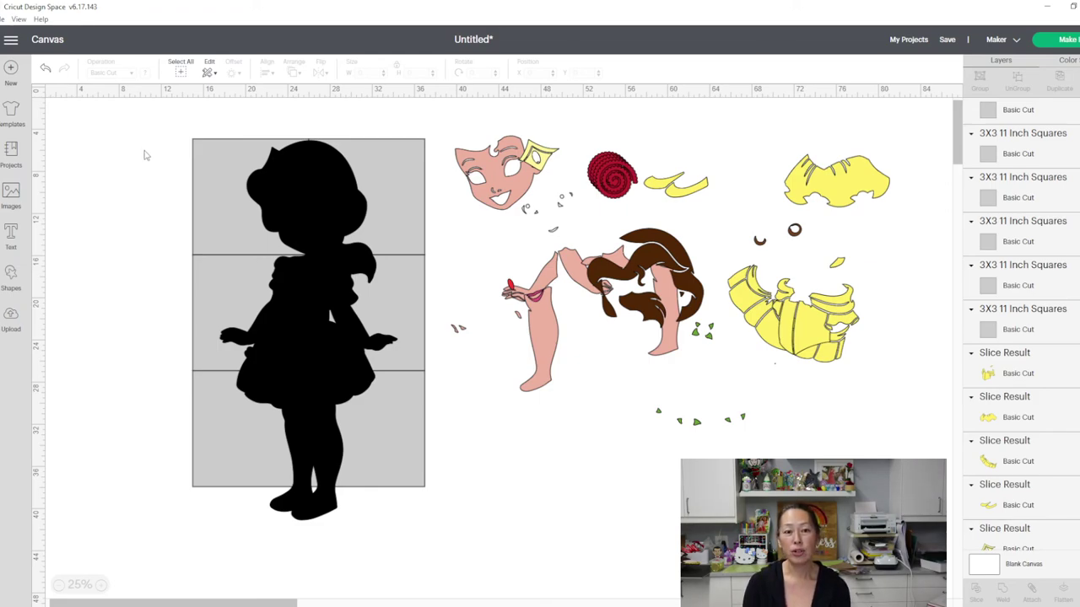
drag(144, 150, 267, 205)
click(758, 414)
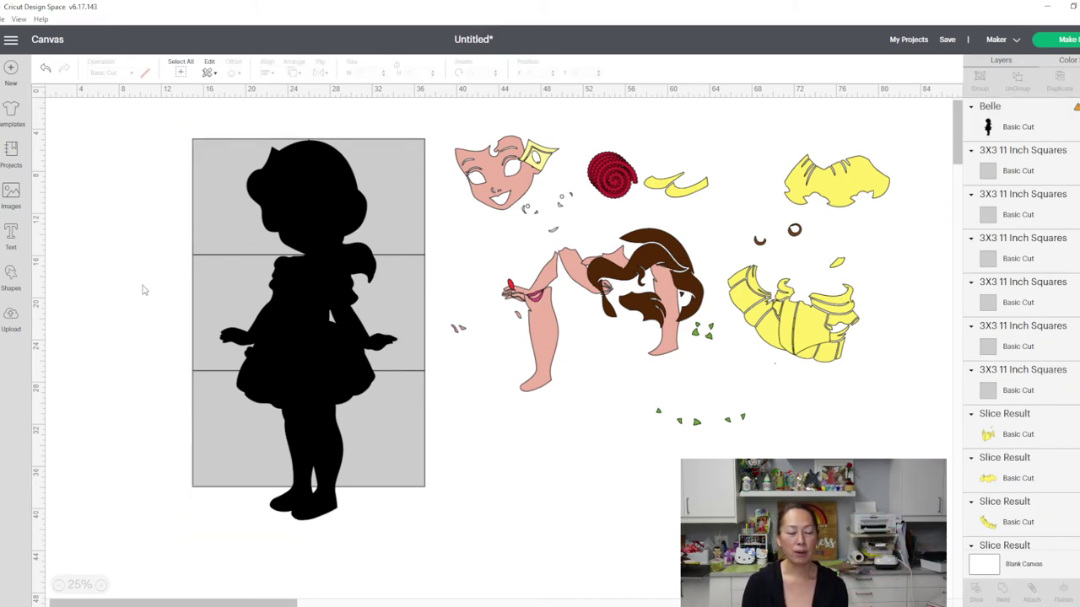
Step: Select the sliced silhouette pieces on the grid
drag(143, 283, 255, 349)
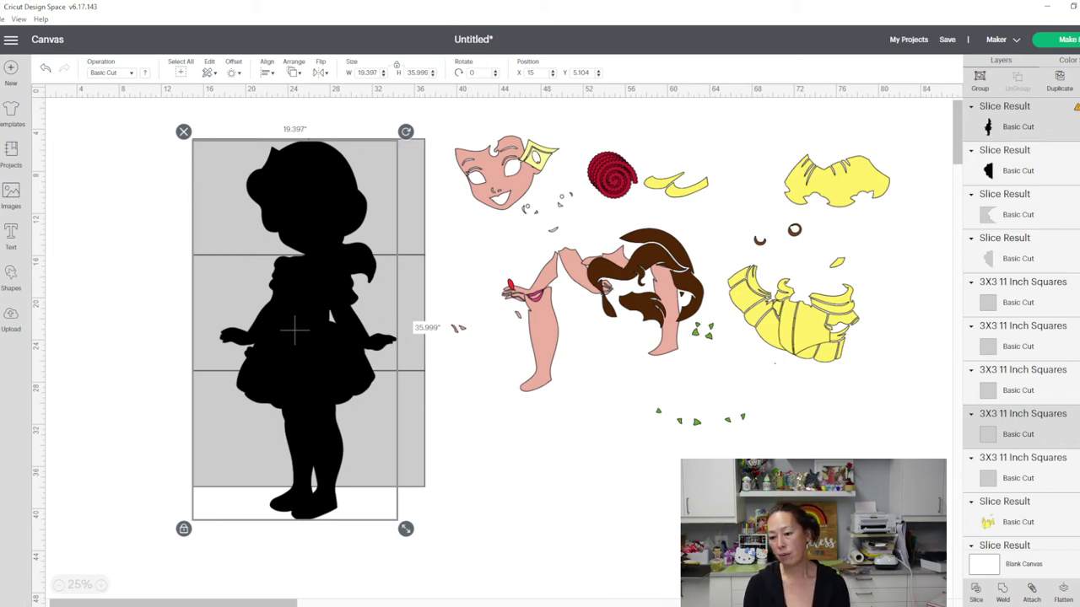
click(357, 450)
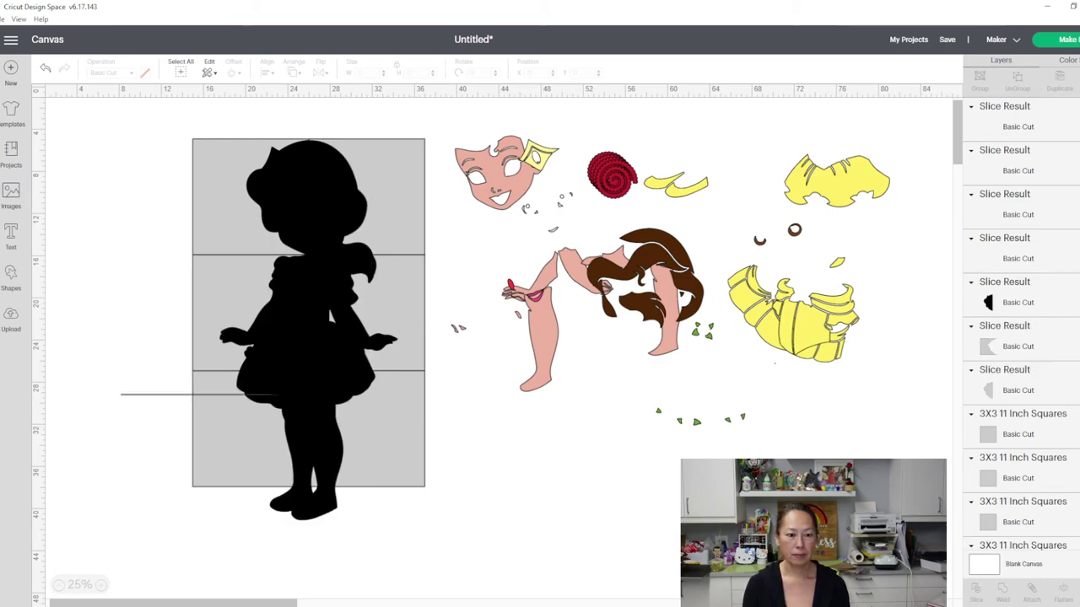
click(294, 330)
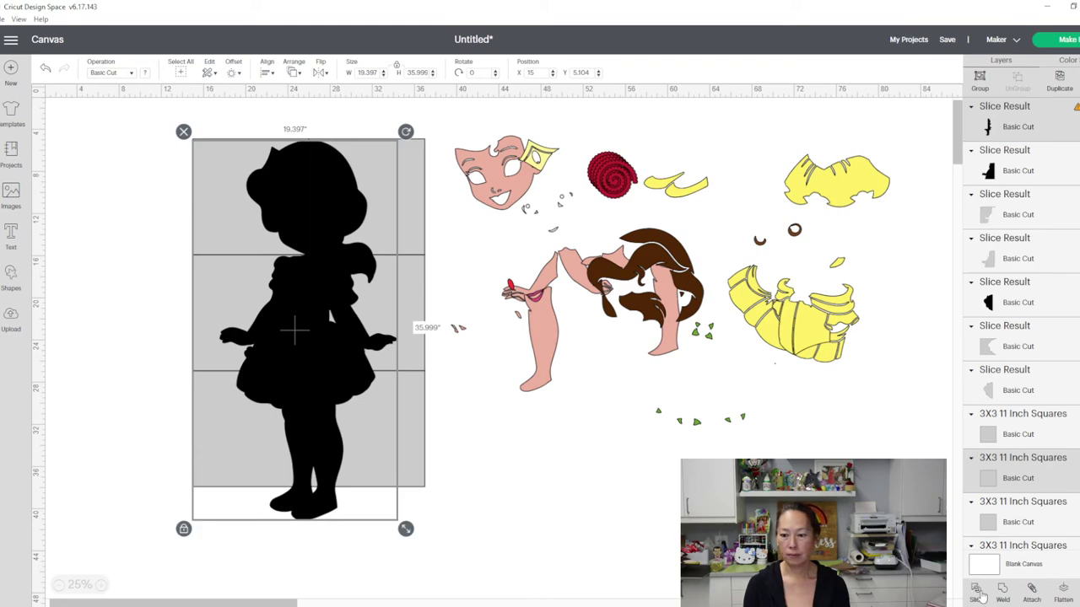
click(231, 169)
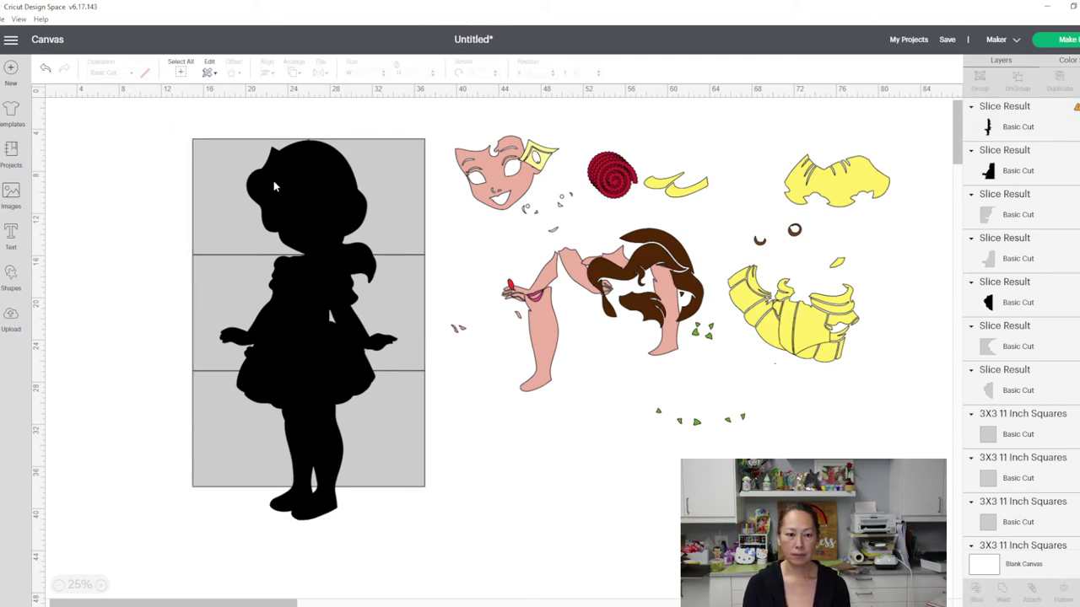
key(ctrl+z)
key(ctrl+y)
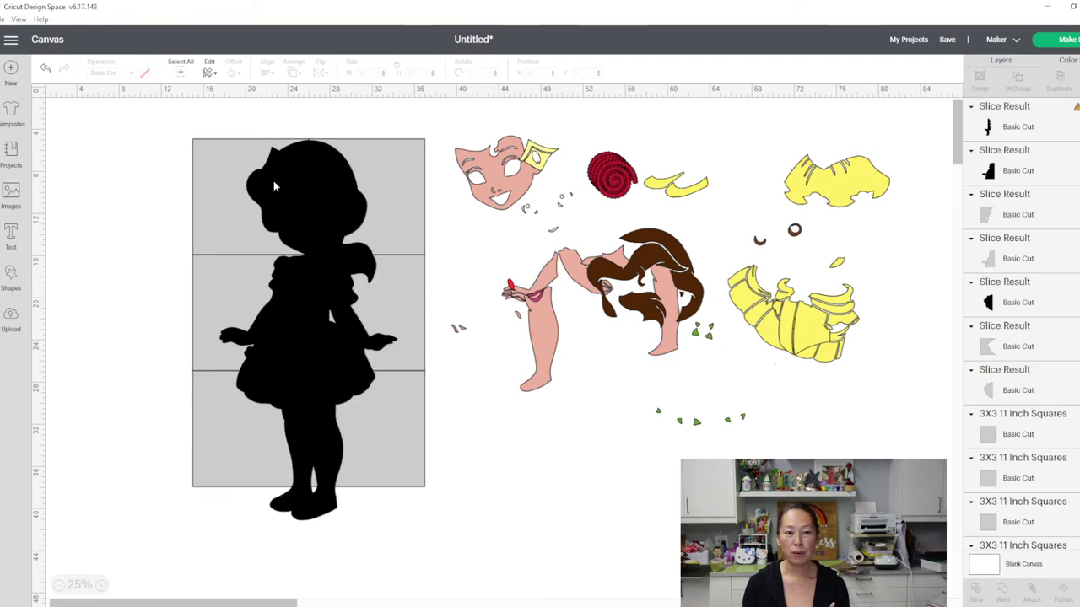
Step: Drag the left head, torso and lower-body slices out to the canvas's left edge
click(273, 180)
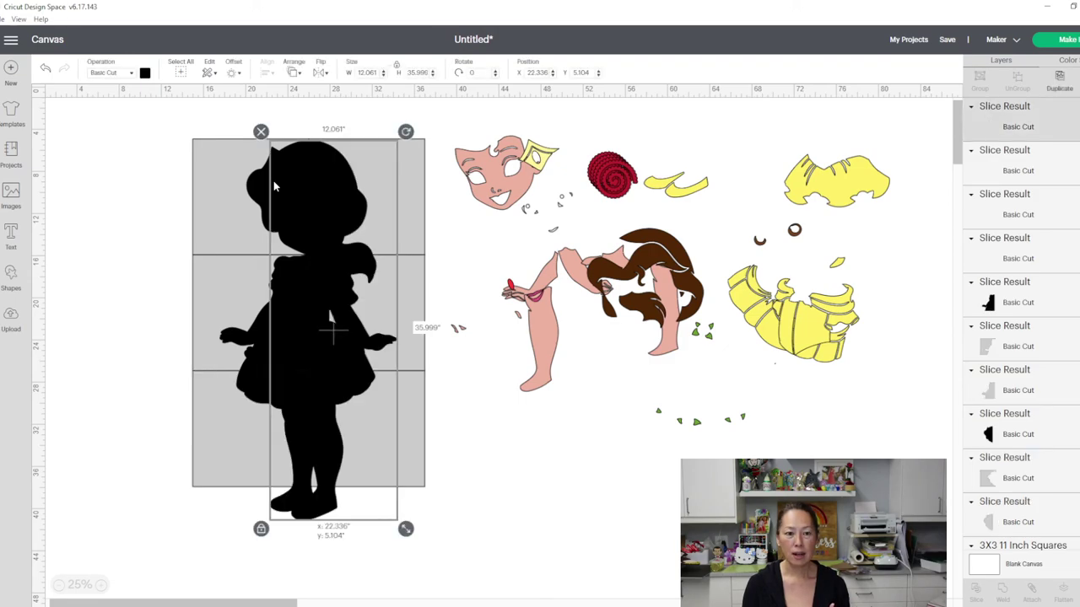
drag(258, 181, 47, 159)
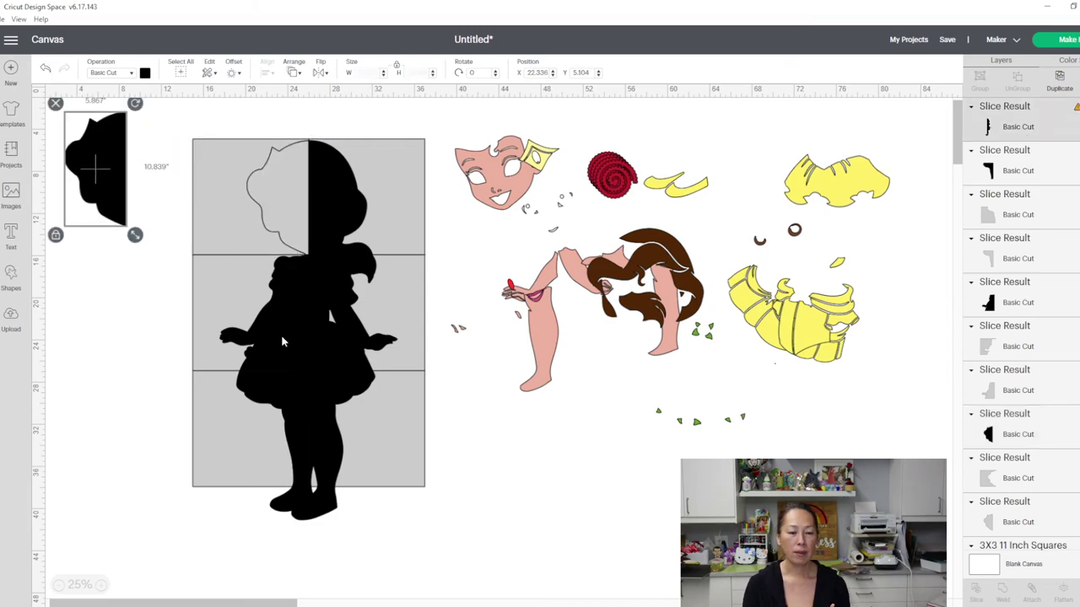
click(283, 342)
drag(282, 341, 25, 312)
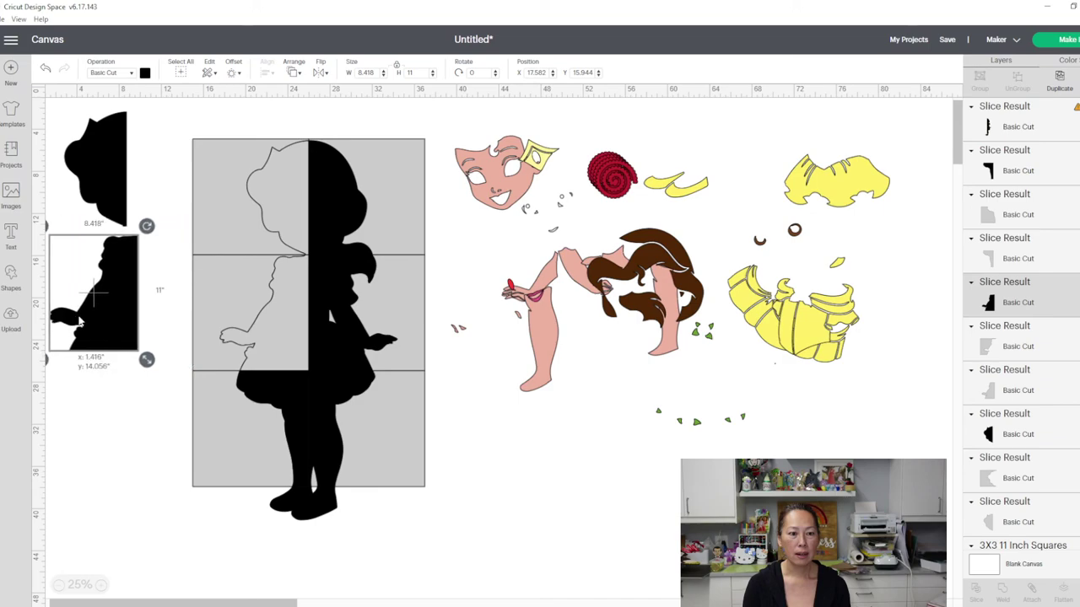
click(272, 388)
click(256, 393)
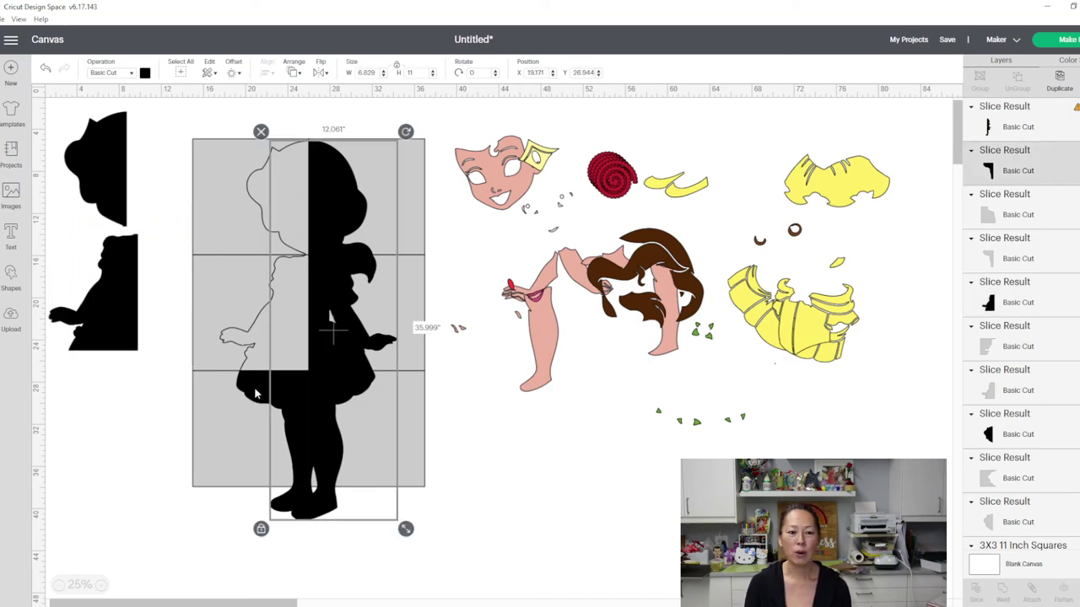
drag(255, 393, 91, 391)
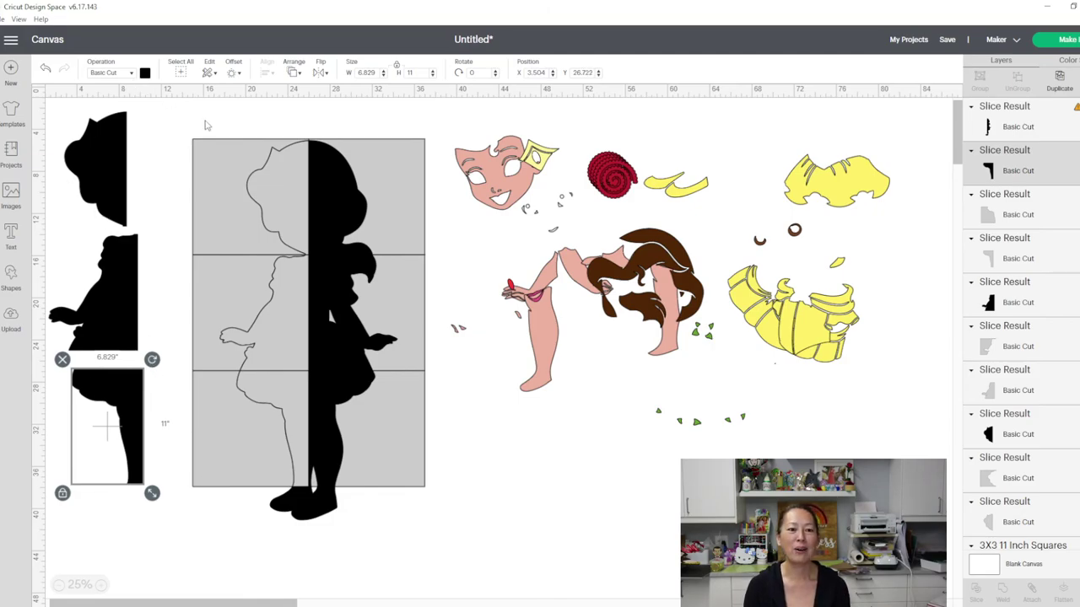
drag(204, 120, 271, 400)
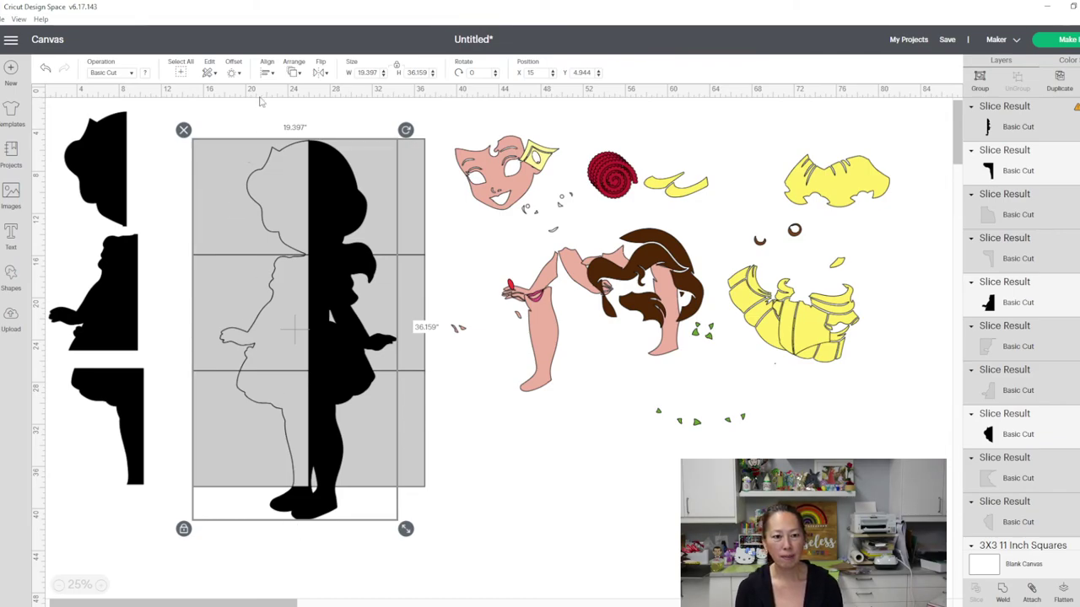
Step: Delete the grey top-left grid piece and the grey head leftover piece
click(265, 124)
click(262, 157)
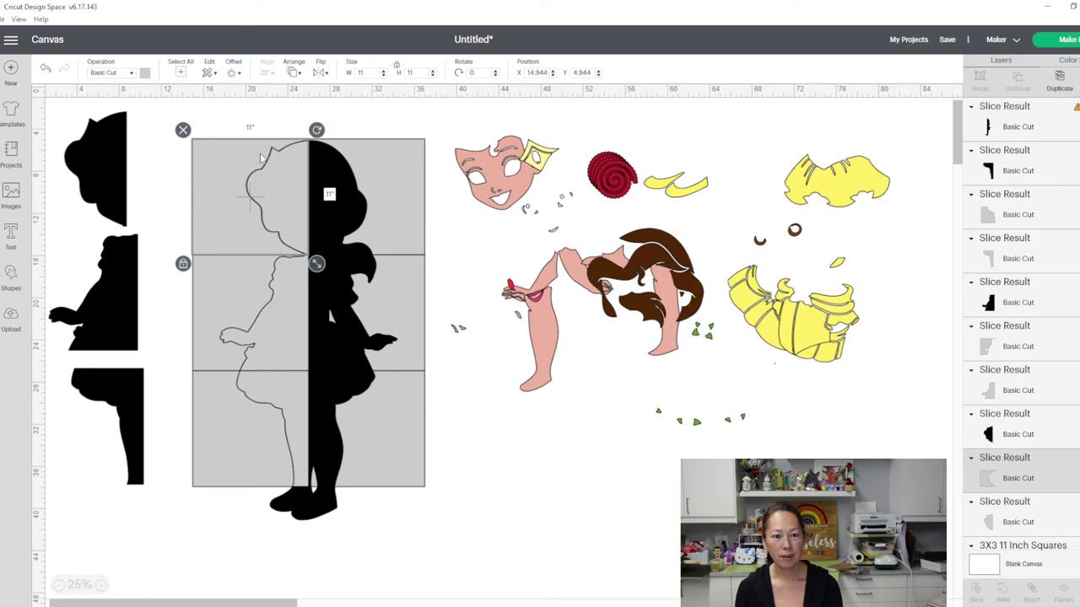
key(Delete)
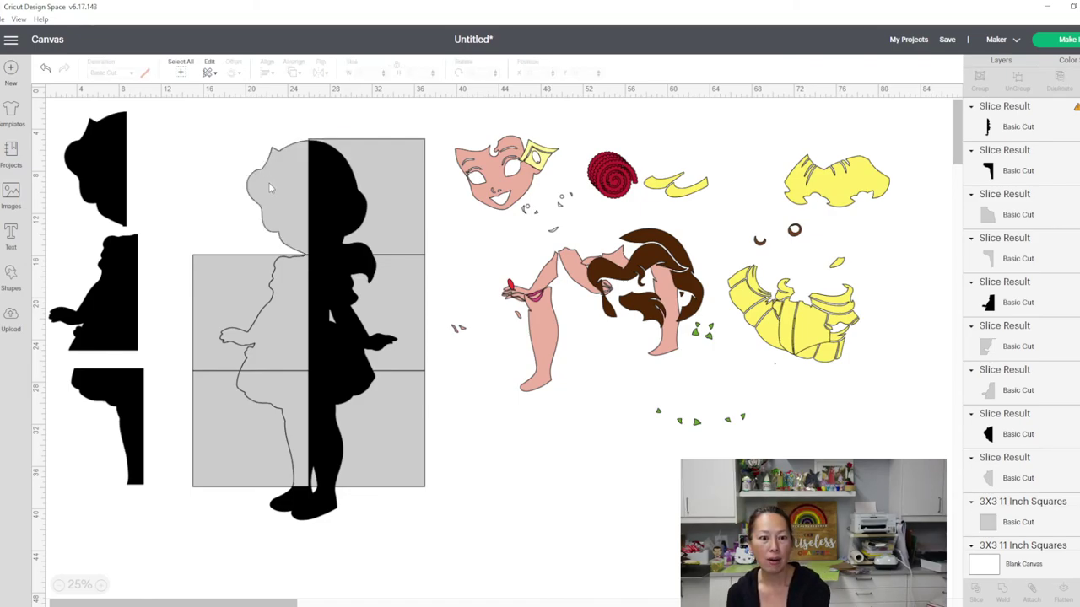
click(270, 187)
key(Delete)
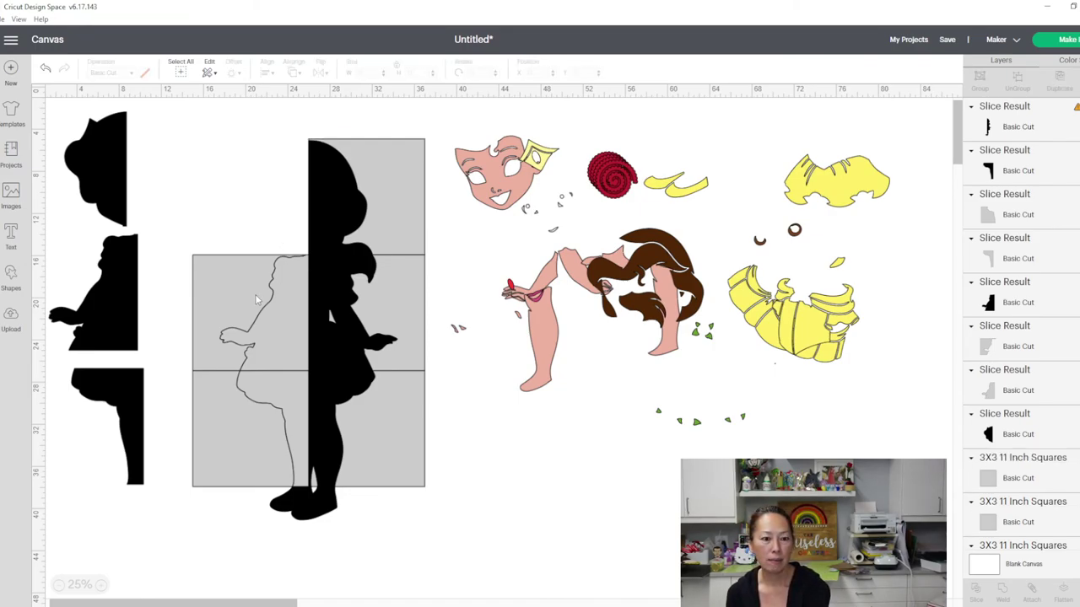
Step: Delete the middle-left grey square and girl-shaped leftover, then undo to restore the silhouette
click(255, 294)
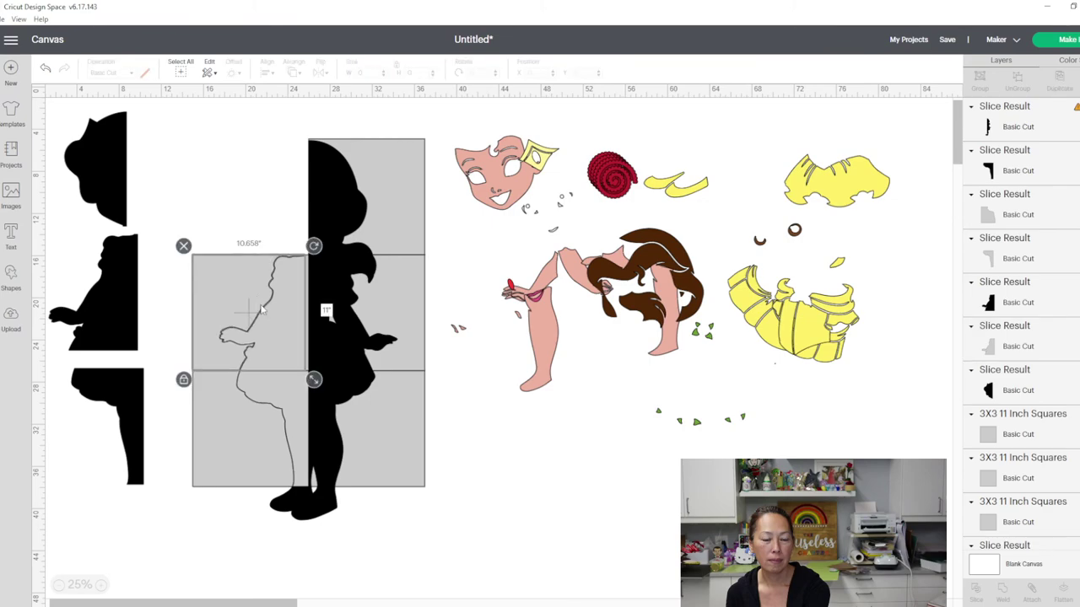
key(Delete)
click(275, 317)
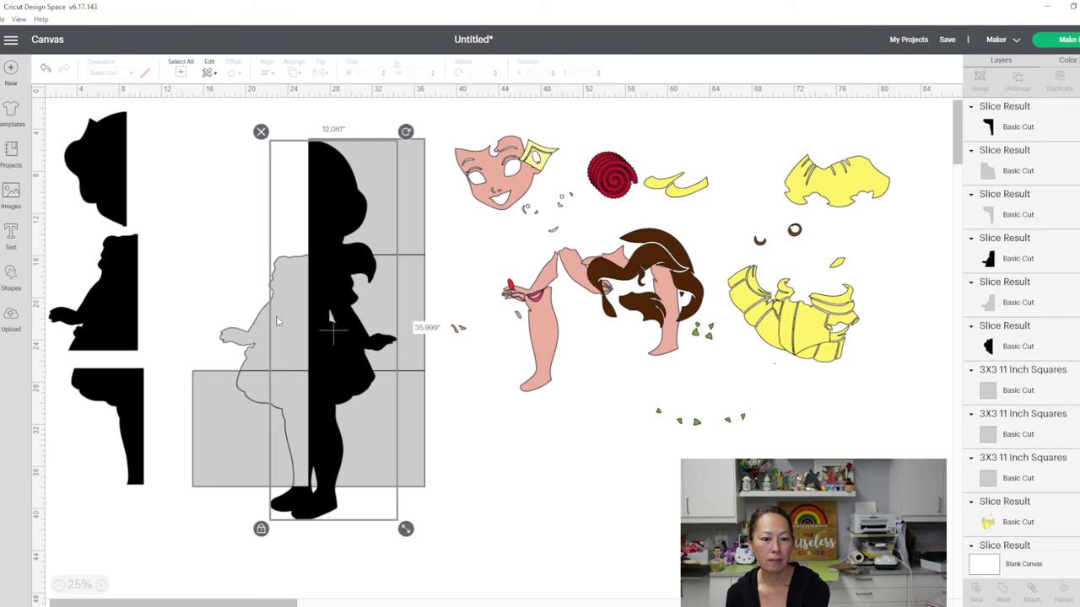
key(Delete)
click(219, 416)
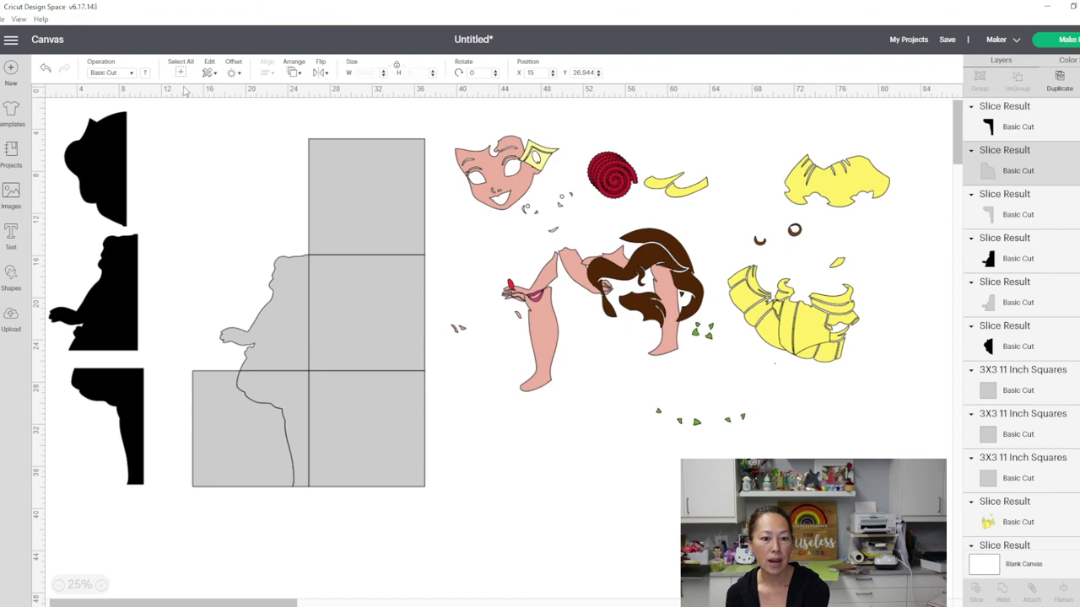
click(46, 69)
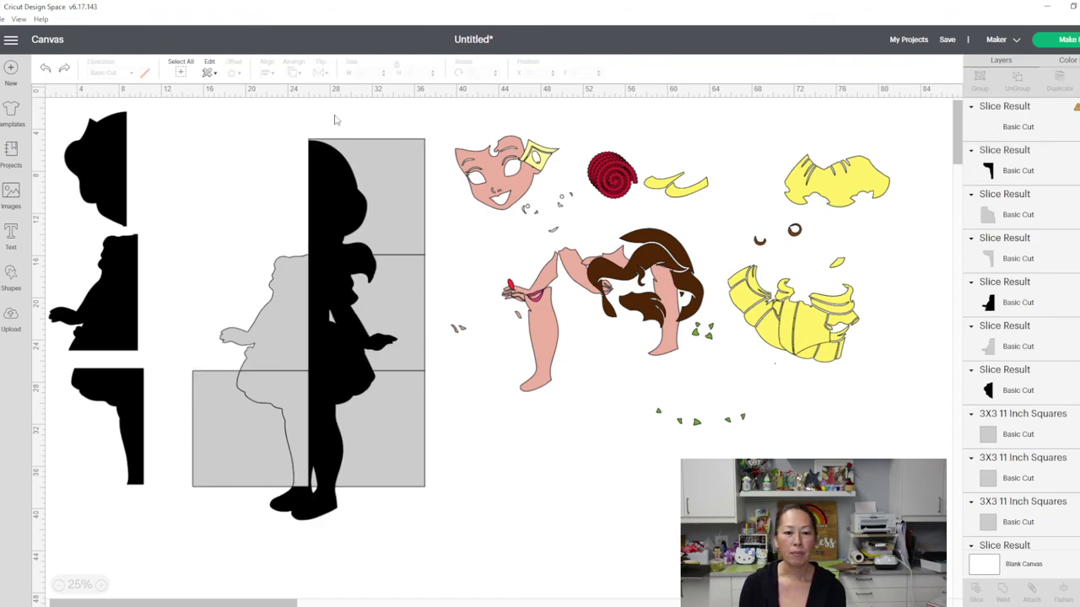
click(337, 202)
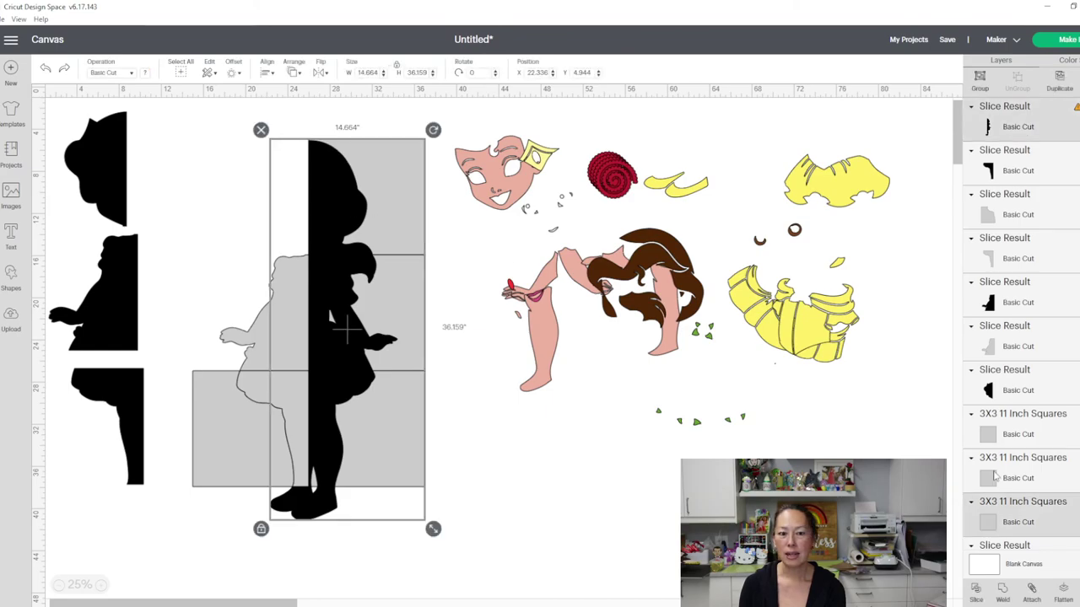
click(472, 473)
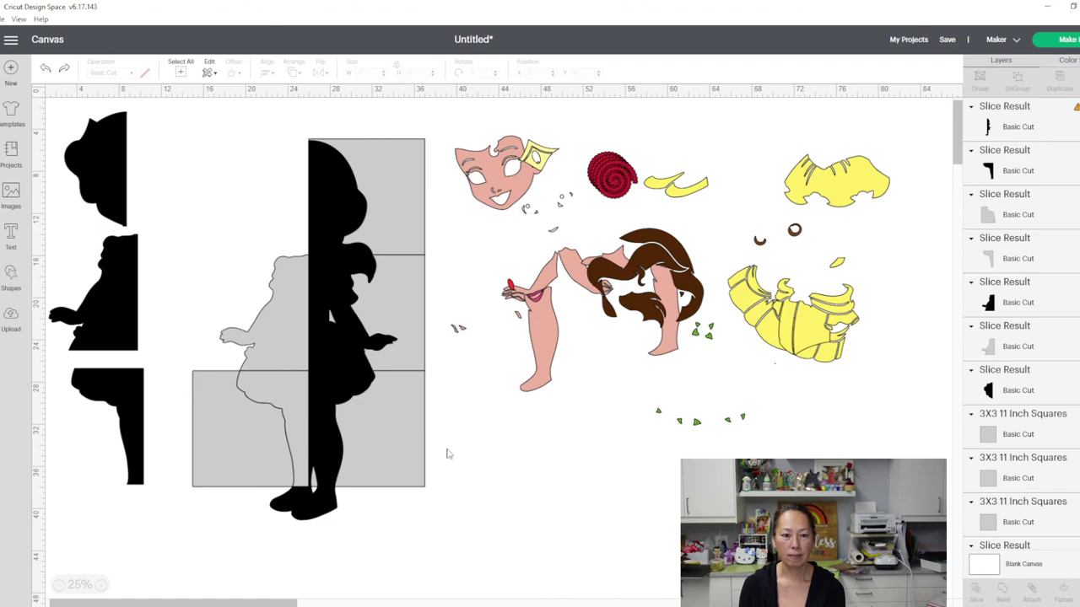
key(ctrl+z)
key(ctrl+y)
key(ctrl+y)
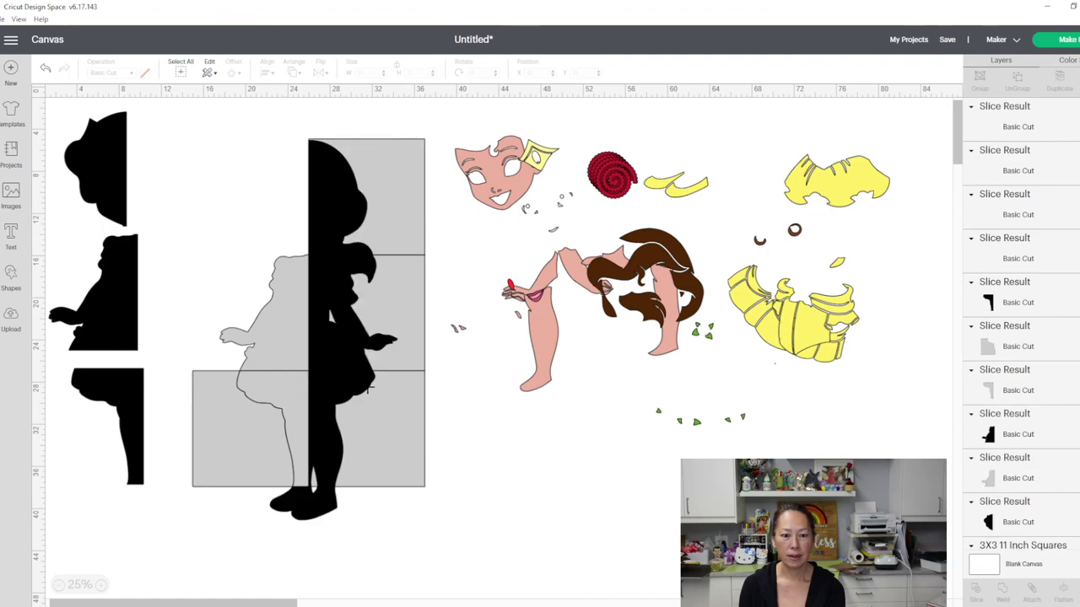
drag(449, 451, 349, 385)
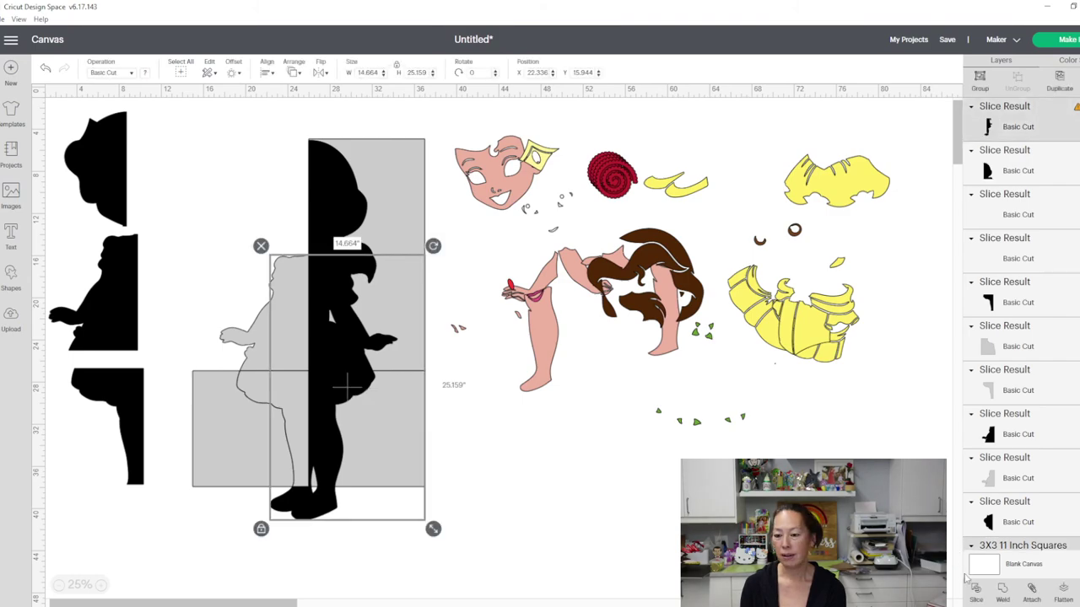
click(447, 362)
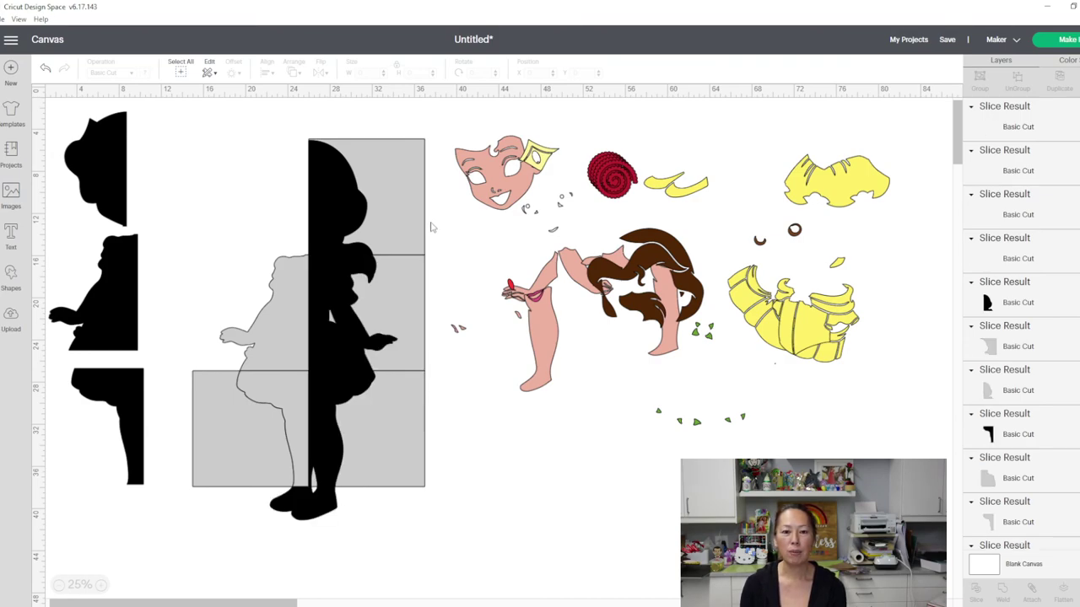
drag(431, 222, 385, 238)
click(445, 289)
drag(445, 289, 349, 253)
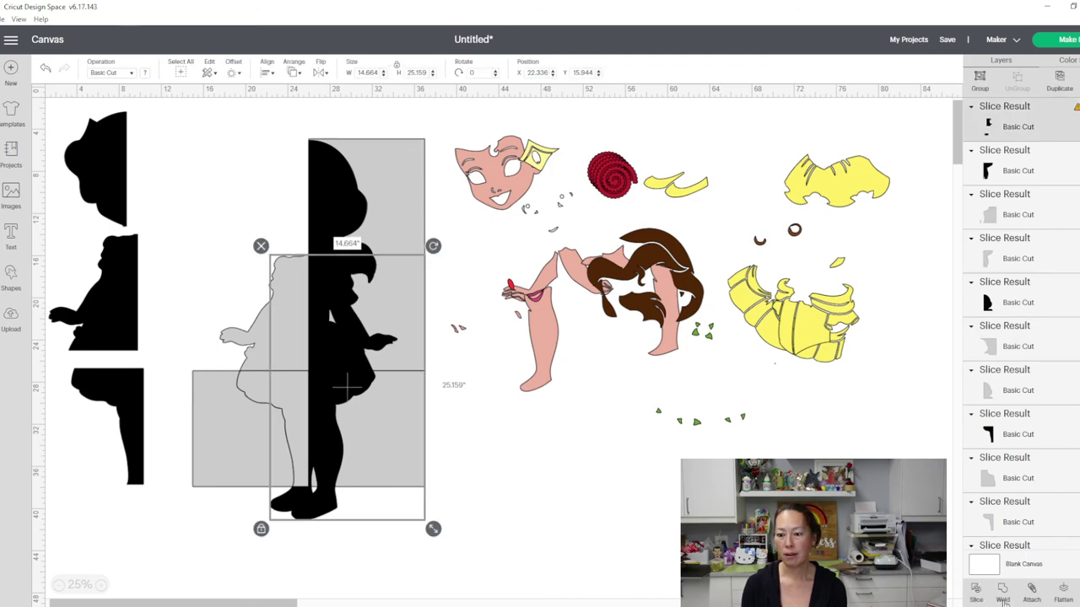
click(976, 593)
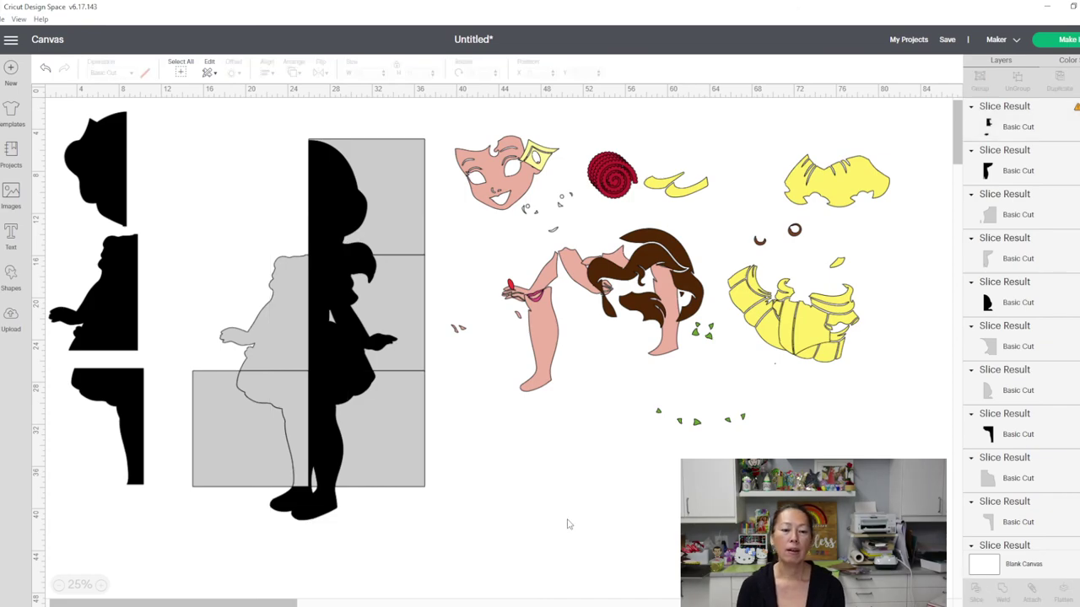
Step: Move the right head and torso halves beside their matching left halves
click(342, 196)
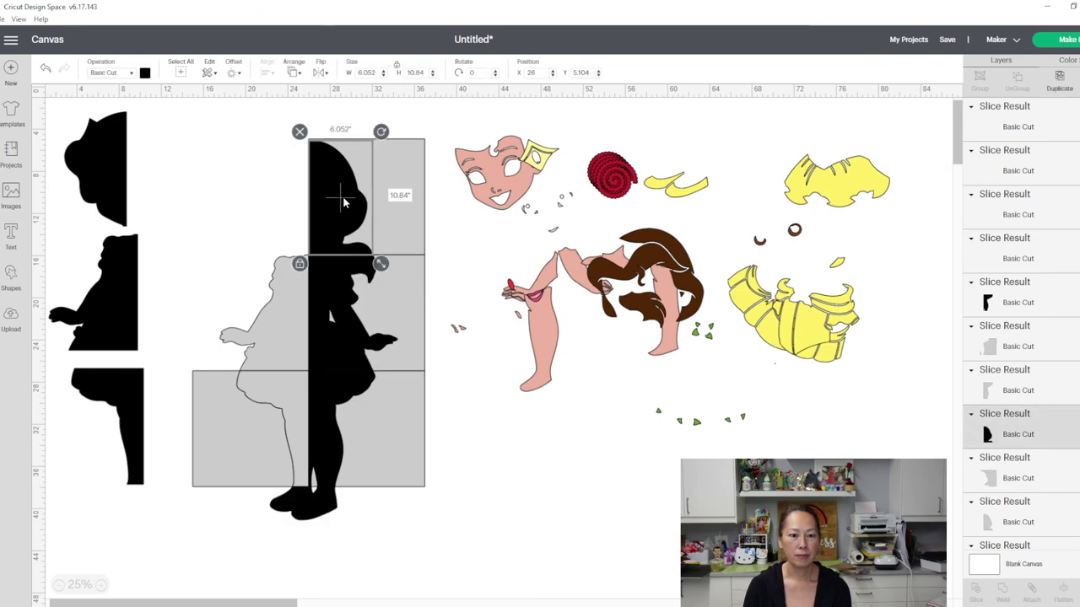
drag(342, 196, 172, 175)
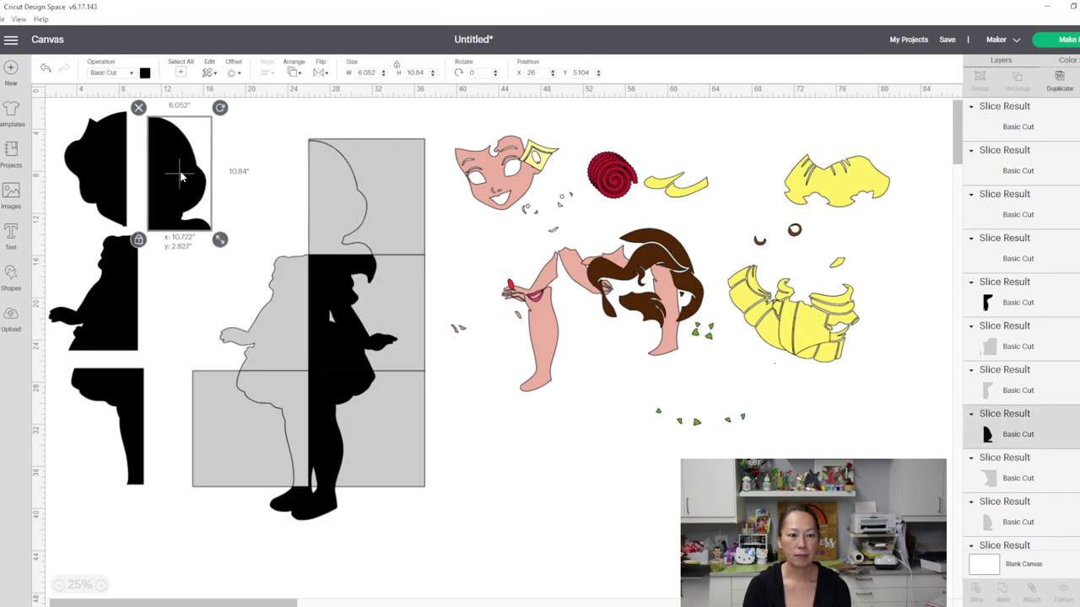
click(344, 281)
drag(344, 281, 180, 266)
Step: Move the right leg and shoe pieces under the torso, then delete the grey leftover pieces
drag(335, 398, 198, 406)
click(304, 505)
drag(304, 505, 129, 512)
click(178, 424)
click(166, 342)
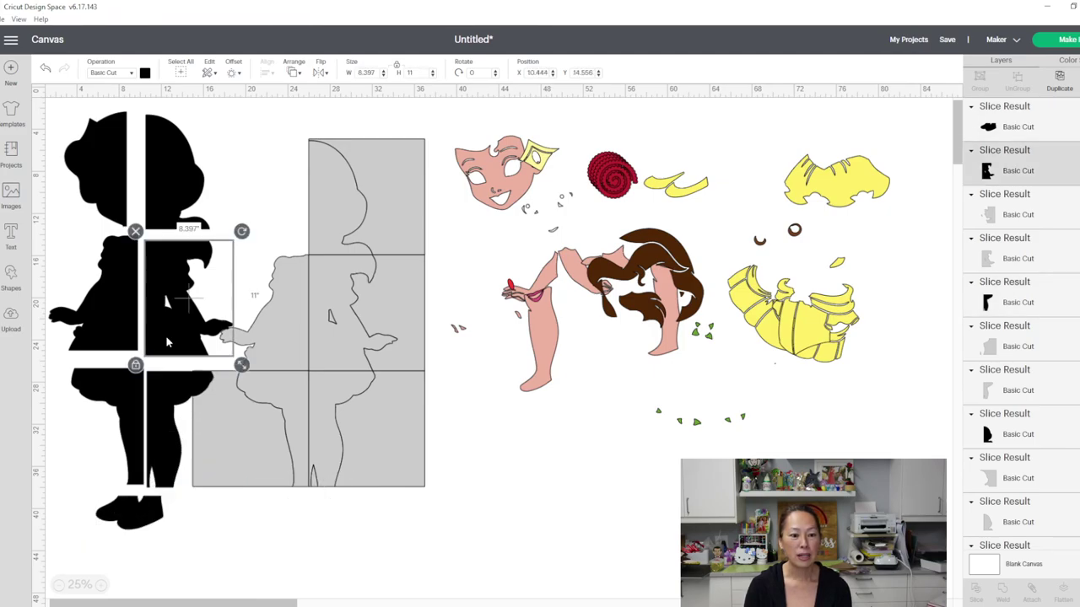
drag(377, 517, 282, 212)
key(Delete)
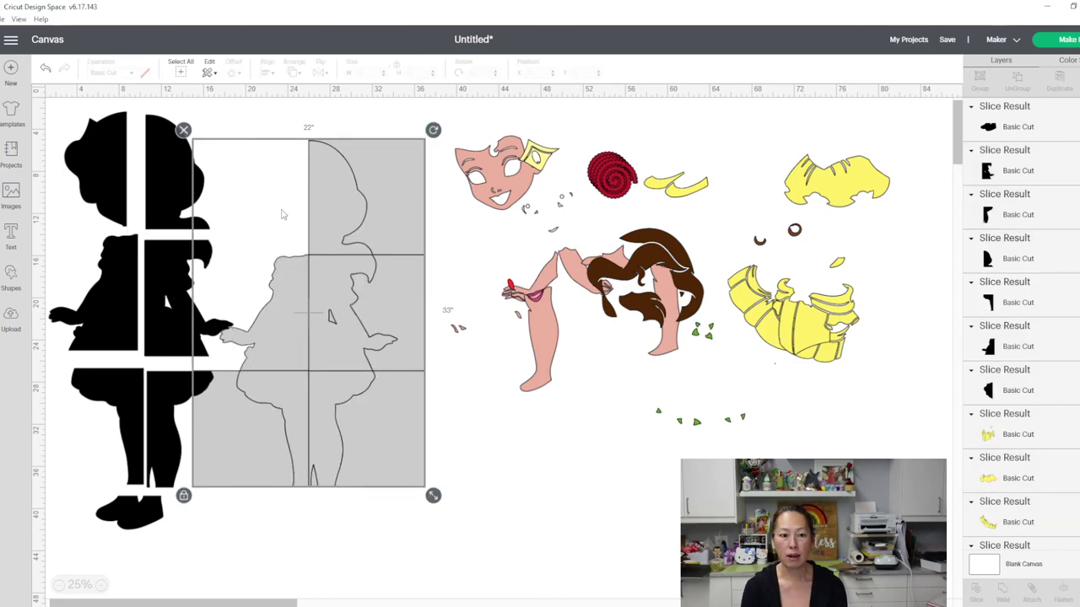